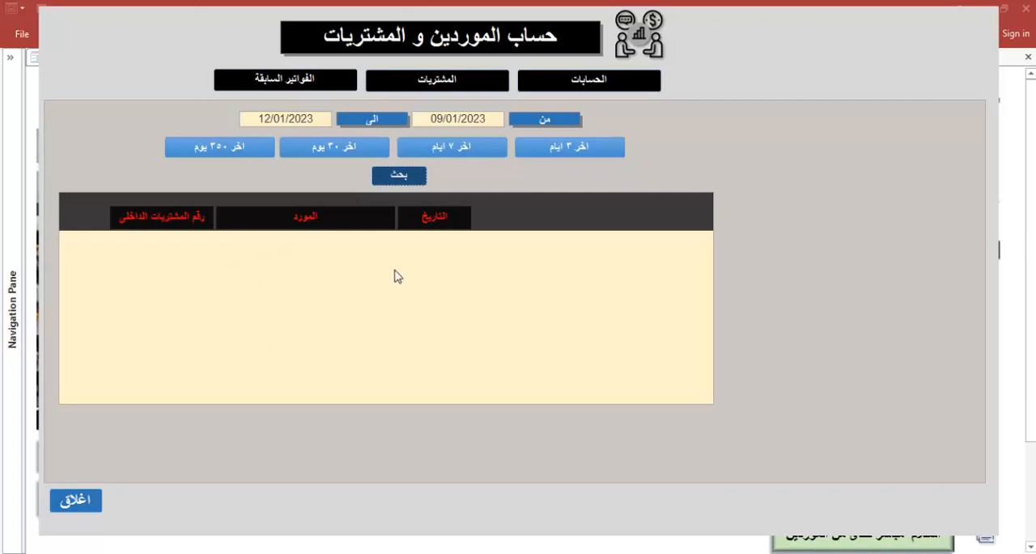
# Open a blank purchase invoice in the suppliers and purchases account (حساب الموردين و المشتريات)
pyautogui.click(85, 499)
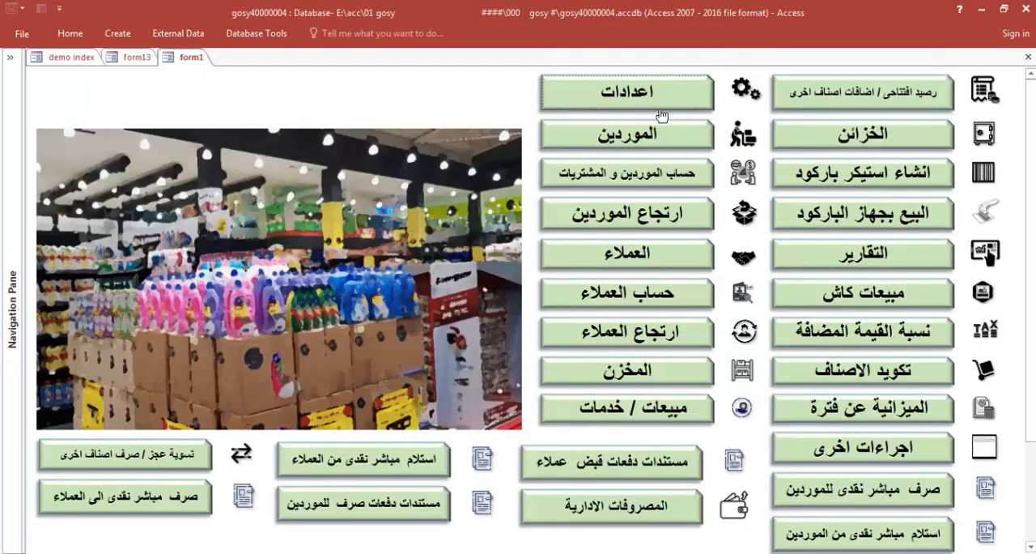
pyautogui.click(671, 173)
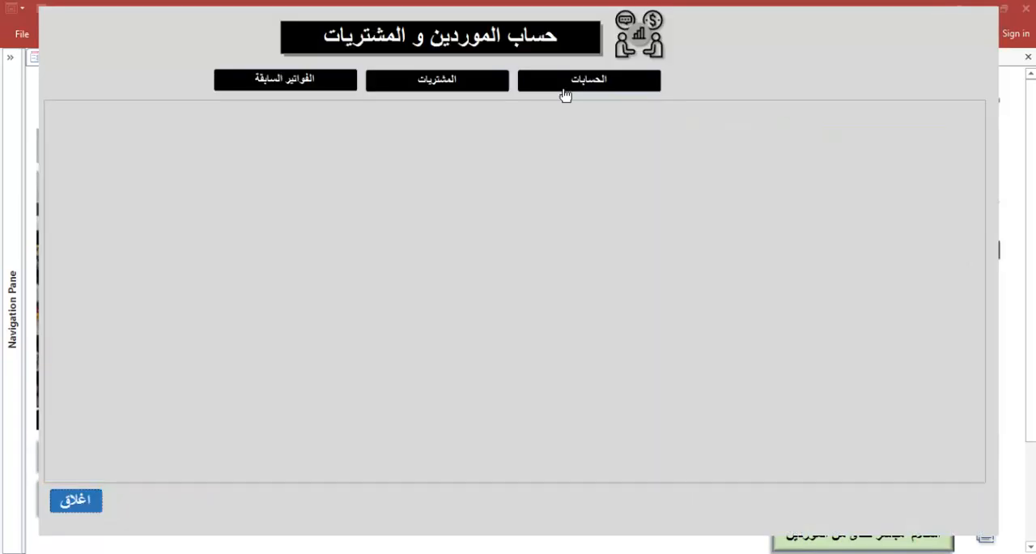
pyautogui.click(462, 85)
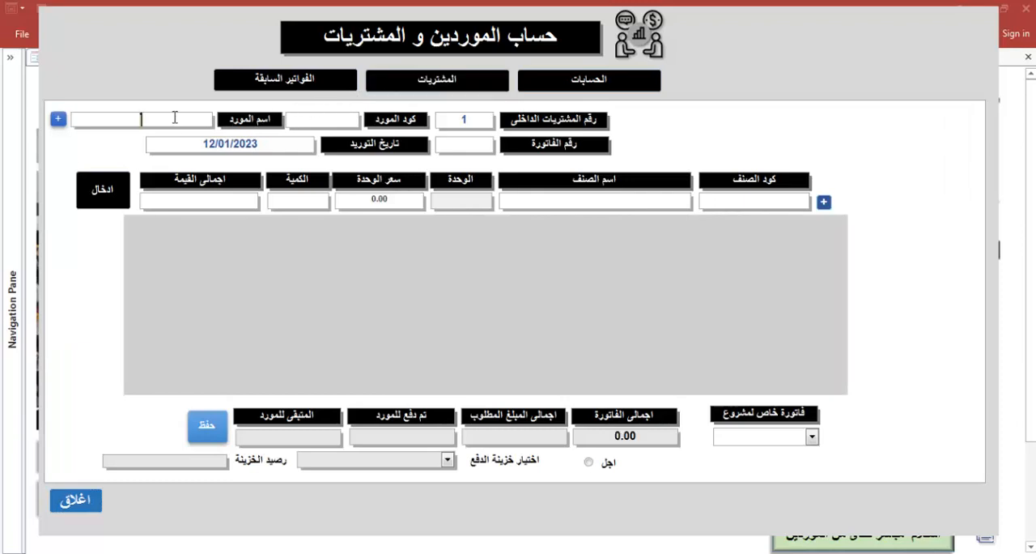
# Add and save a new supplier named شركة الحمد with supplier code 555
pyautogui.click(57, 119)
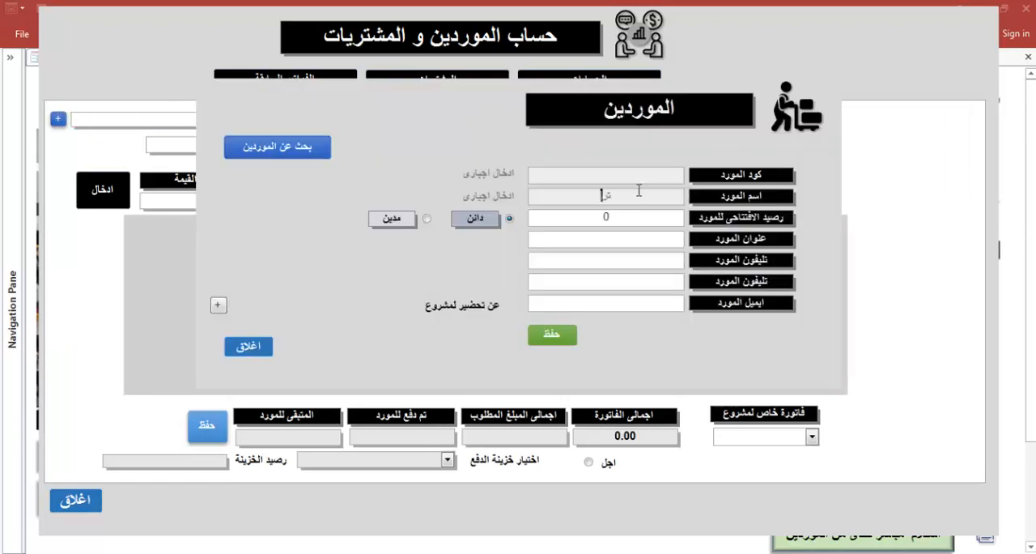
pyautogui.click(639, 190)
pyautogui.write('شركة الحم555')
pyautogui.click(615, 216)
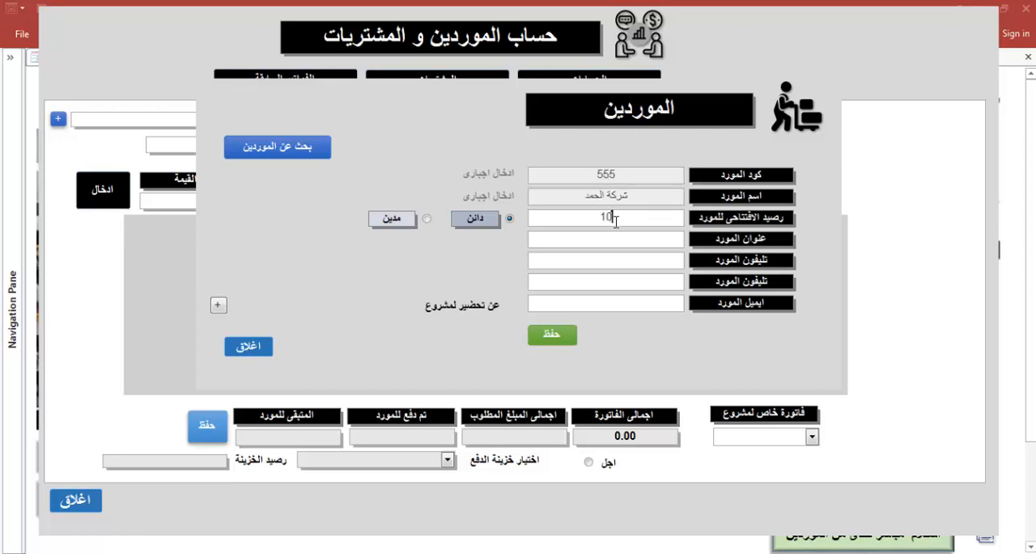
pyautogui.doubleClick(615, 221)
pyautogui.click(552, 335)
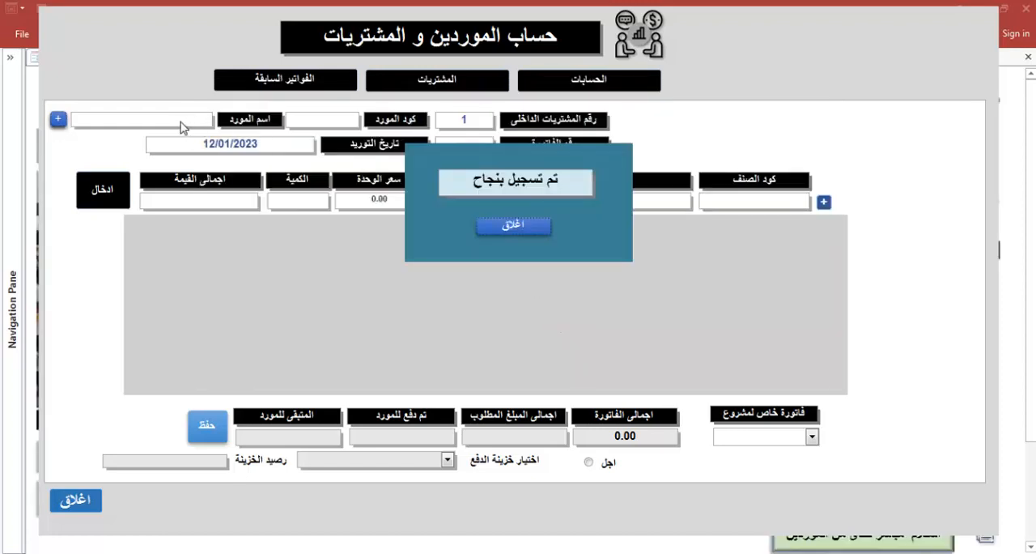
pyautogui.click(542, 230)
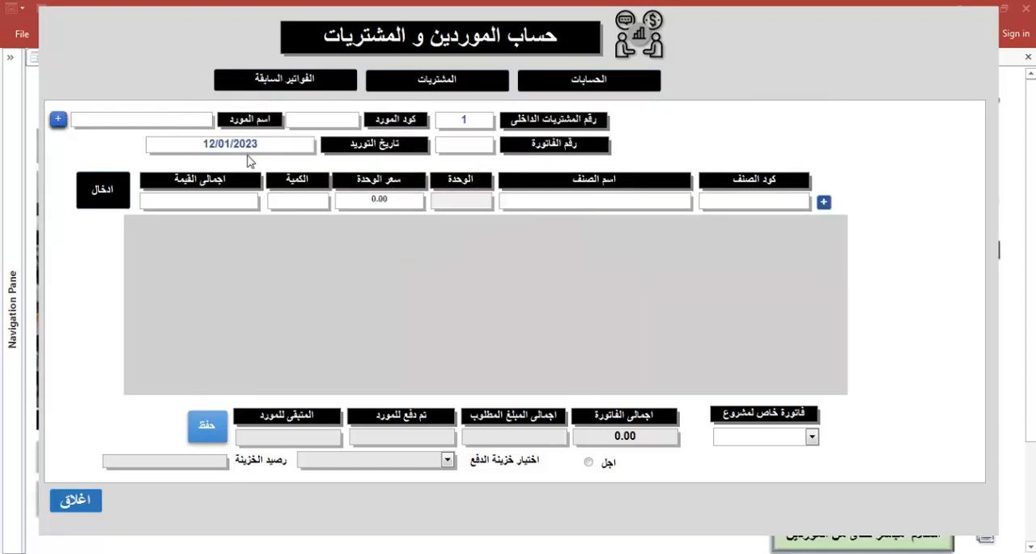
# Choose شركة الحمد as the purchase invoice's supplier and set the invoice number to 1
pyautogui.click(167, 121)
pyautogui.write('ح')
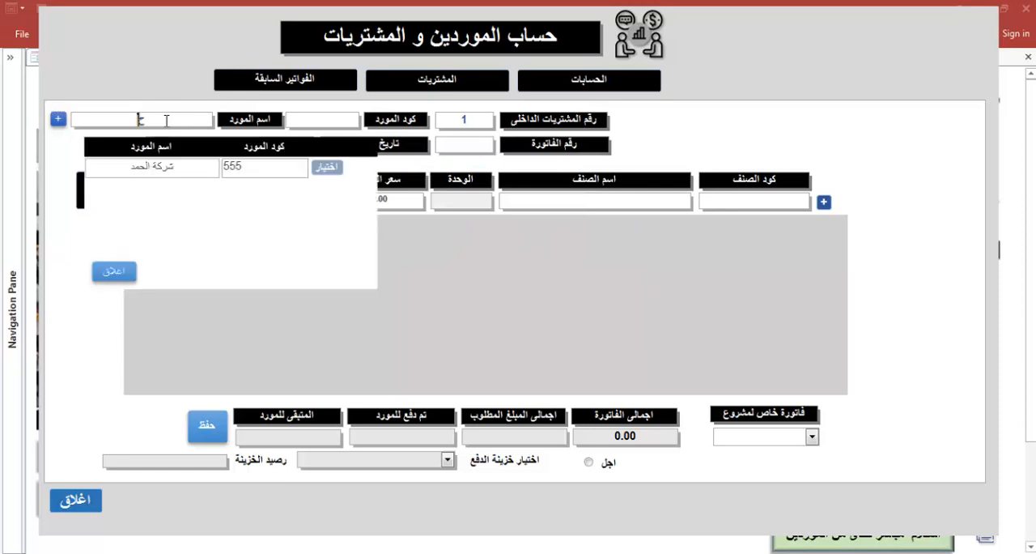
pyautogui.click(327, 171)
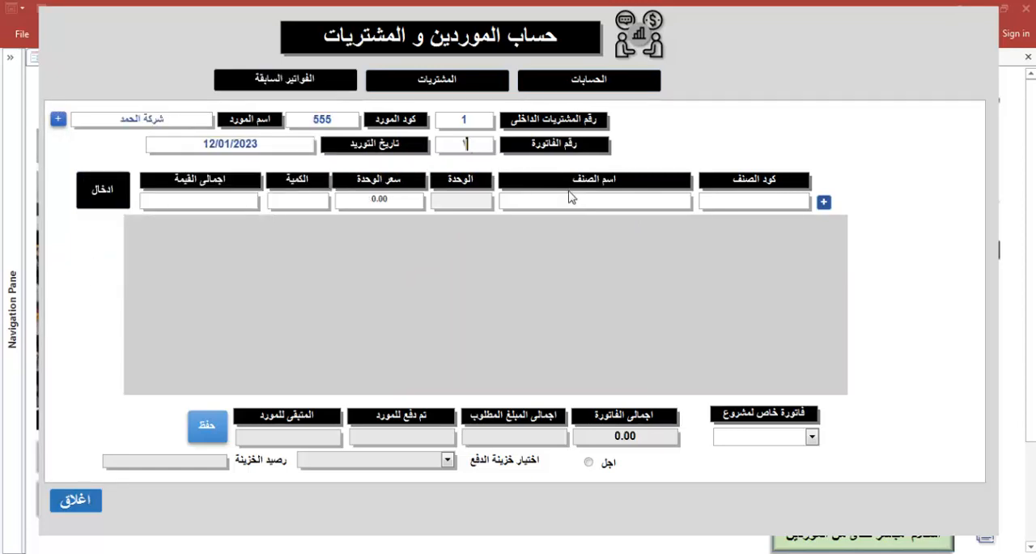
# Create and save a new item named كلوركس with item code عدد and unit لتر
pyautogui.click(823, 202)
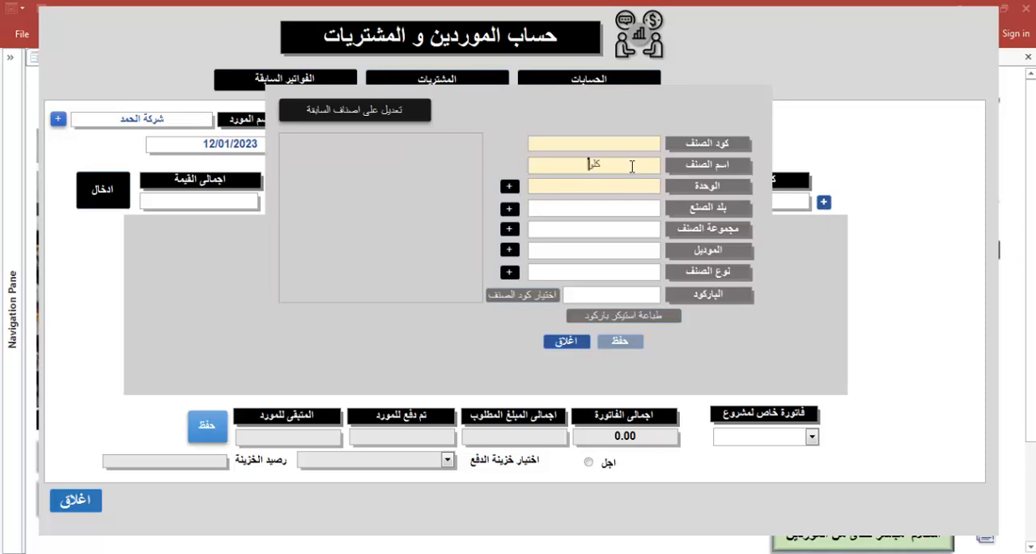
pyautogui.write('كلوركس')
pyautogui.click(631, 146)
pyautogui.click(612, 189)
pyautogui.write('لتر')
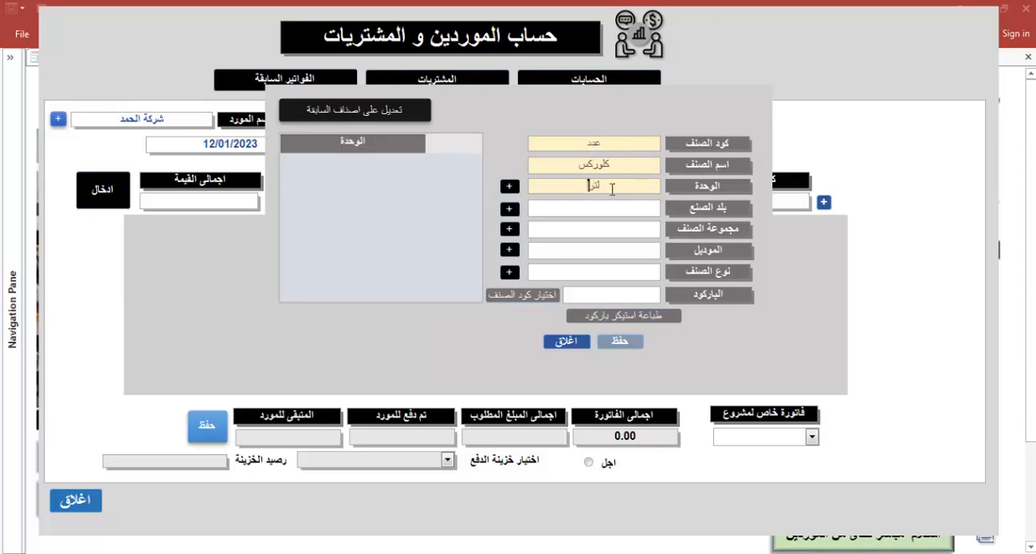
pyautogui.click(616, 342)
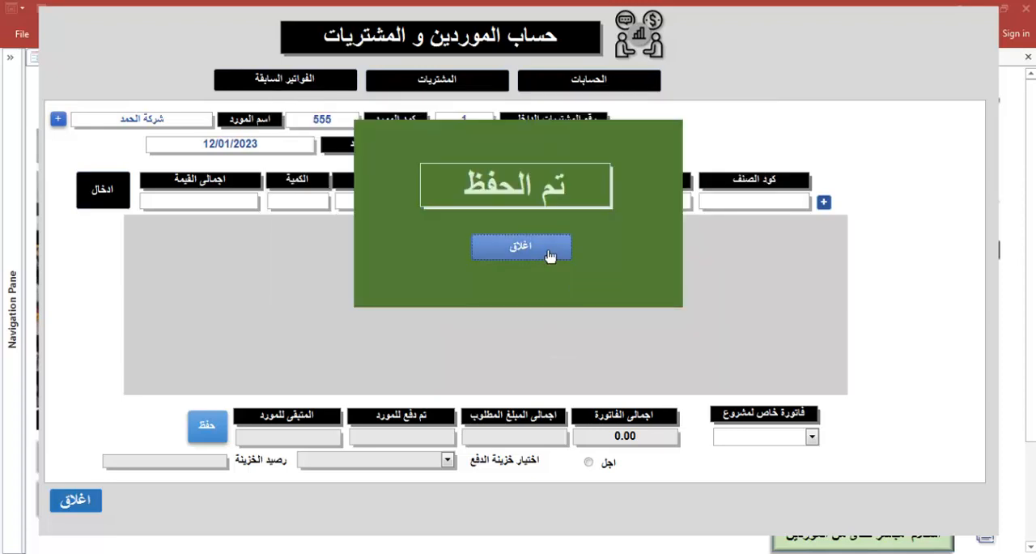
pyautogui.click(548, 256)
# Add the item كلوركس to the invoice with a unit price of 8 and a quantity of 10
pyautogui.write('كل')
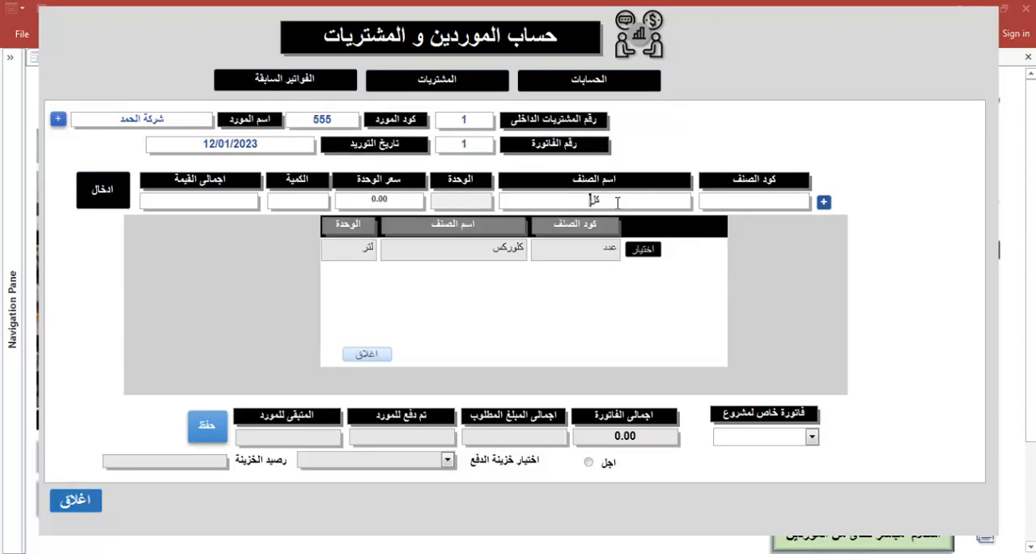
pyautogui.click(642, 249)
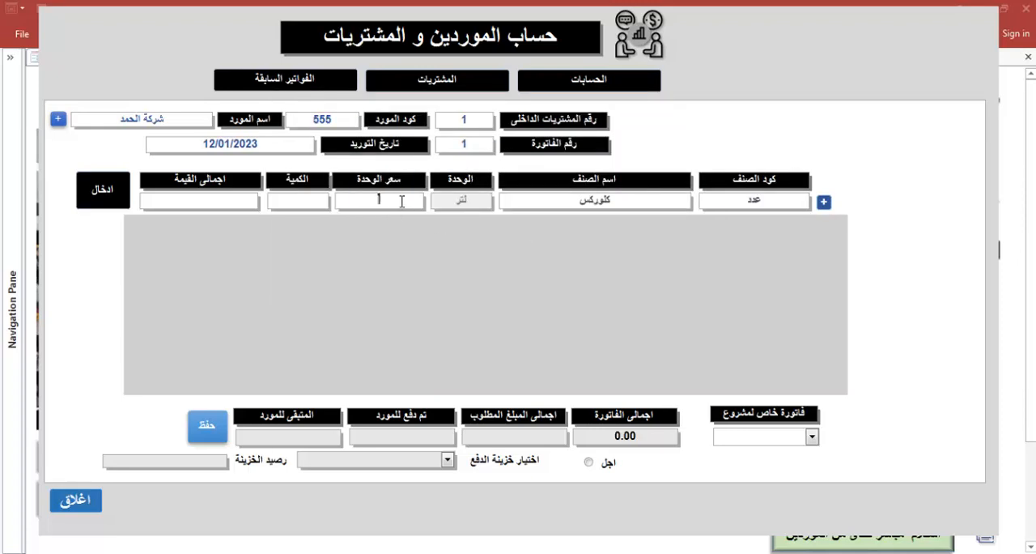
pyautogui.write('8')
pyautogui.click(311, 200)
pyautogui.write('10')
pyautogui.click(103, 199)
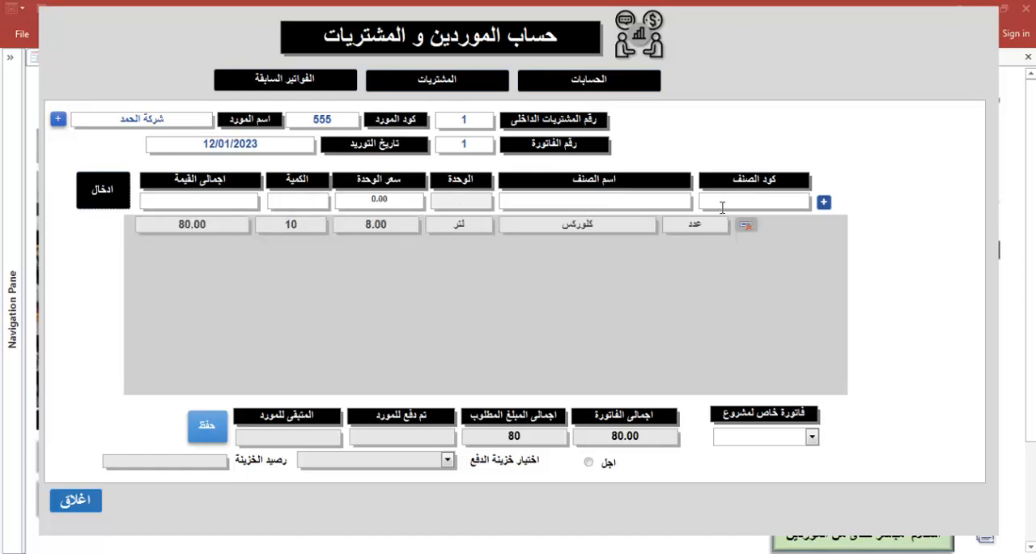
# Create and save a new item named حفاضات with code 523 and unit عدد, using the item code as its barcode
pyautogui.click(823, 202)
pyautogui.click(641, 168)
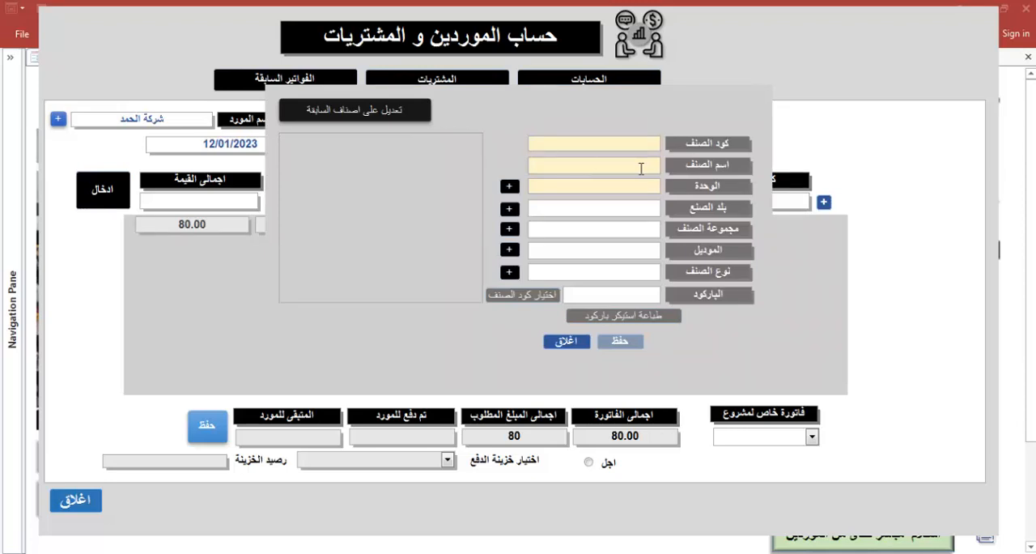
pyautogui.write('حفاضات')
pyautogui.click(641, 151)
pyautogui.write('523')
pyautogui.write('ع')
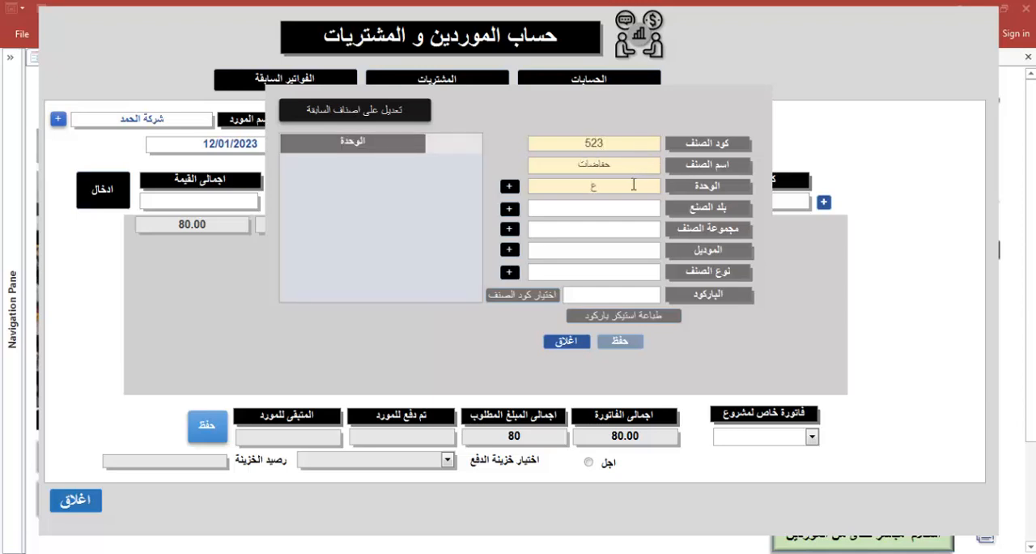
pyautogui.write('دد')
pyautogui.click(547, 297)
pyautogui.click(616, 342)
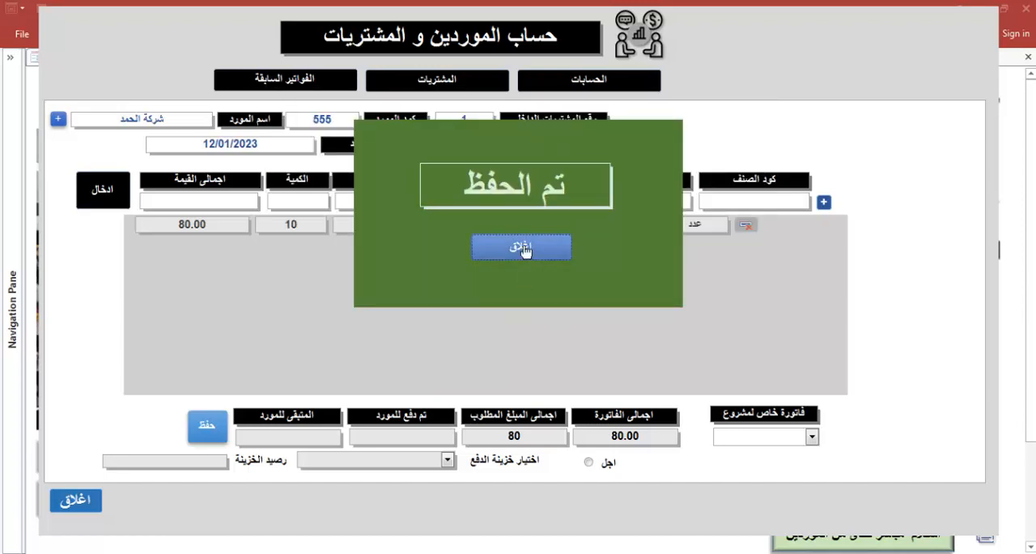
pyautogui.click(522, 247)
# Add the item حفاضات to the invoice with a unit price of 150 and a quantity of 5
pyautogui.click(549, 203)
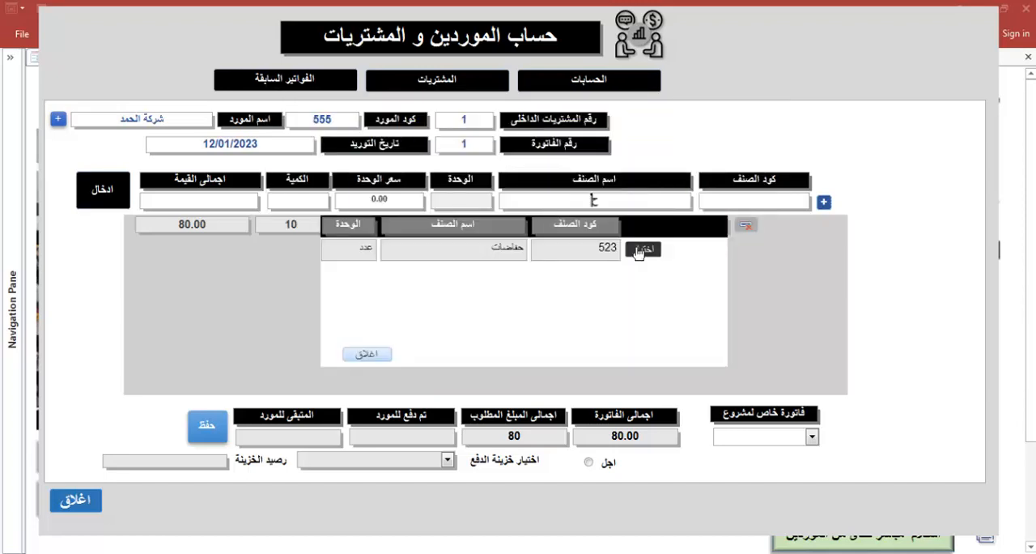
pyautogui.click(606, 245)
pyautogui.click(398, 203)
pyautogui.write('150')
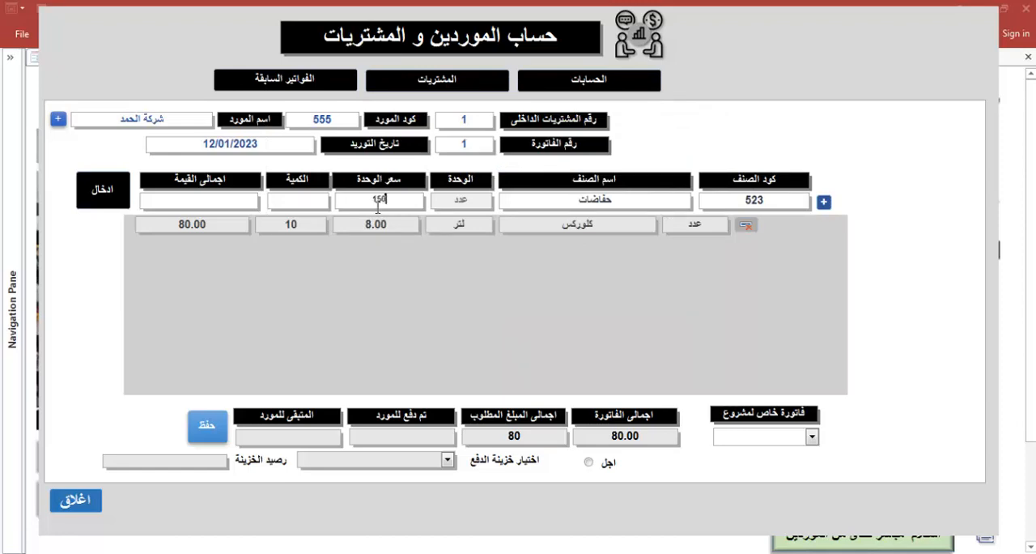
pyautogui.click(311, 203)
pyautogui.write('5')
pyautogui.click(122, 199)
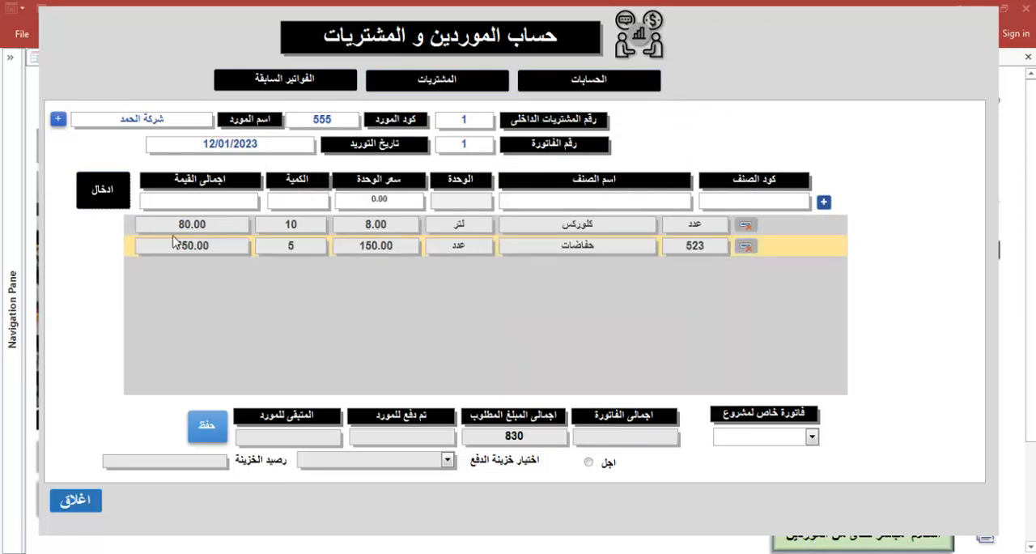
# Mark the purchase invoice as deferred payment (اجل), save it and close the purchases form
pyautogui.click(588, 462)
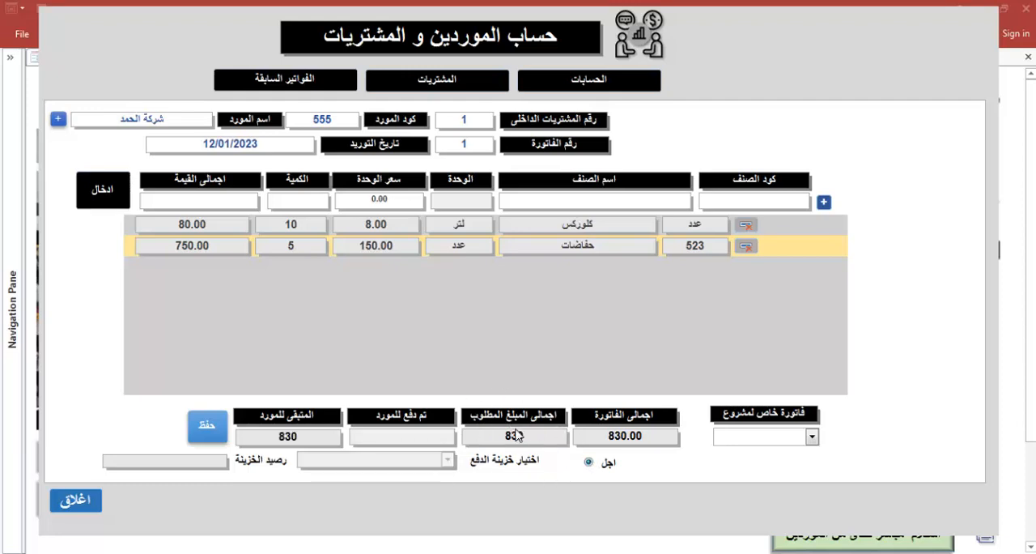
pyautogui.click(197, 427)
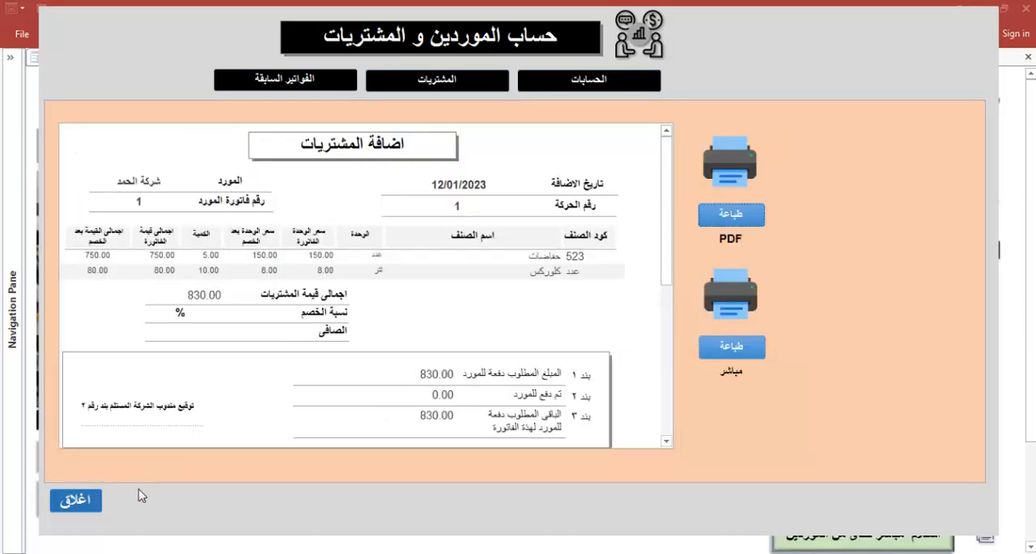
pyautogui.click(95, 499)
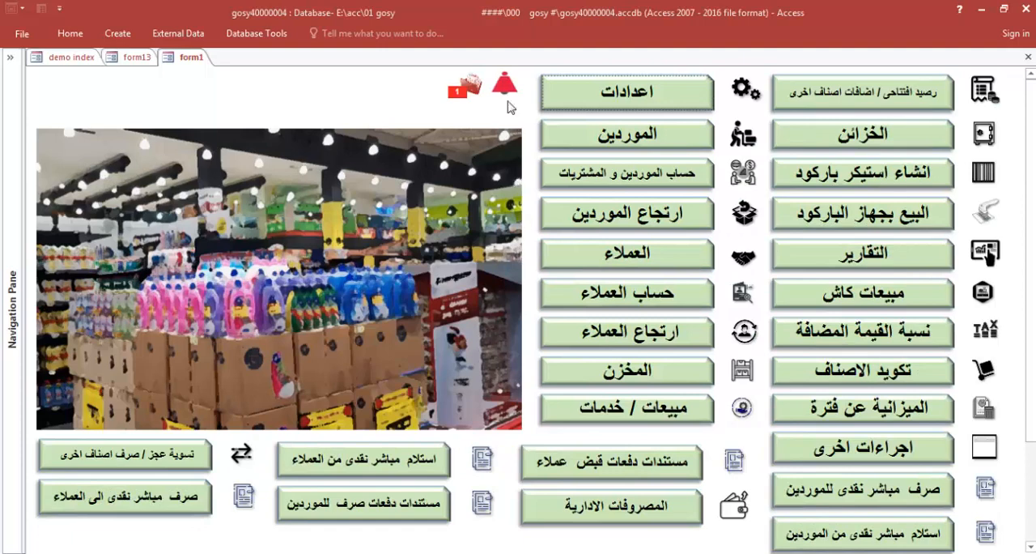
# From the main form's alert, set the selling price to 9 for كلوركس and 160 for حفاضات
pyautogui.click(415, 132)
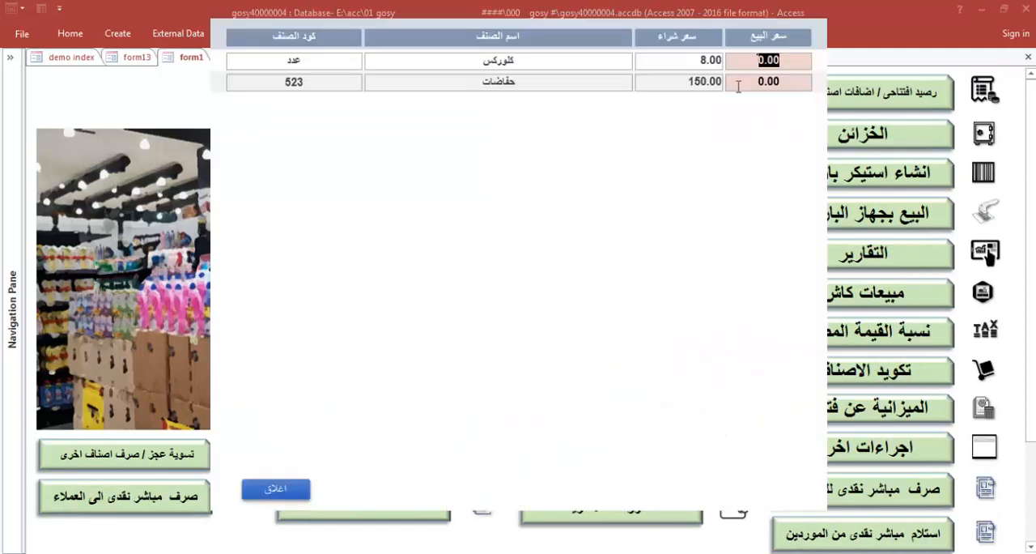
pyautogui.write('9')
pyautogui.press('Return')
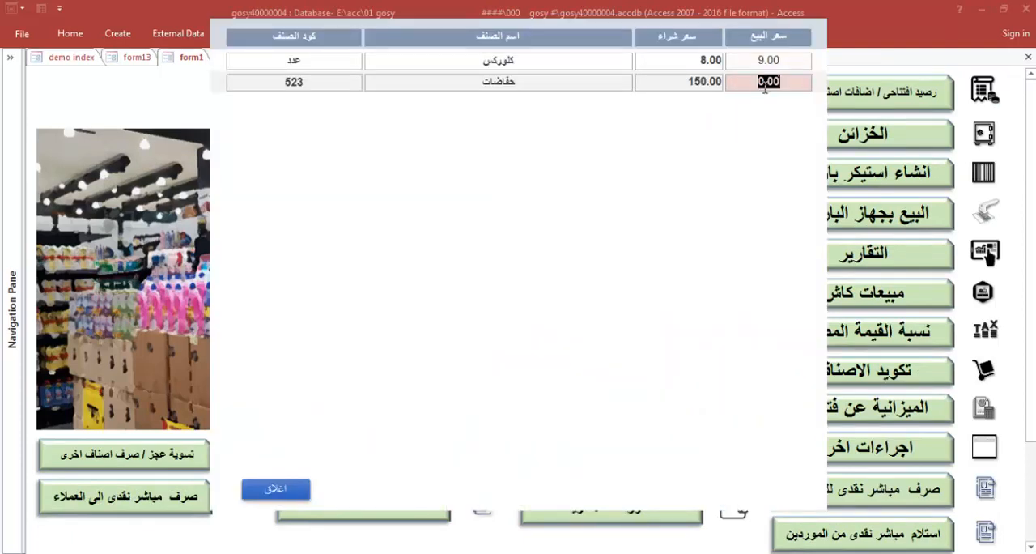
pyautogui.write('160')
pyautogui.click(276, 488)
# Open the supplier payment documents (مستندات دفعات صرف للموردين) for شركة الحمد
pyautogui.scroll(-3, 374, 321)
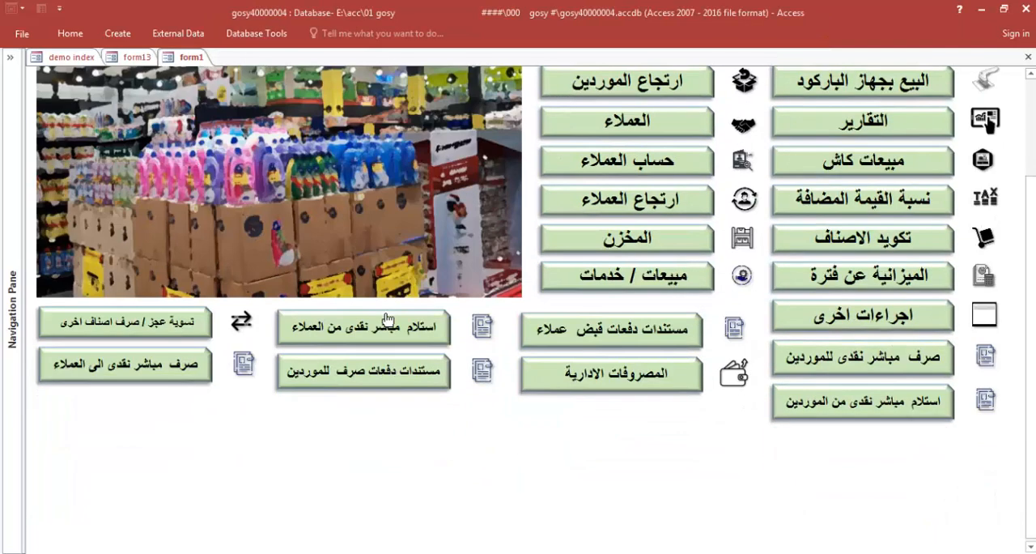
pyautogui.click(395, 381)
pyautogui.click(753, 189)
pyautogui.click(701, 210)
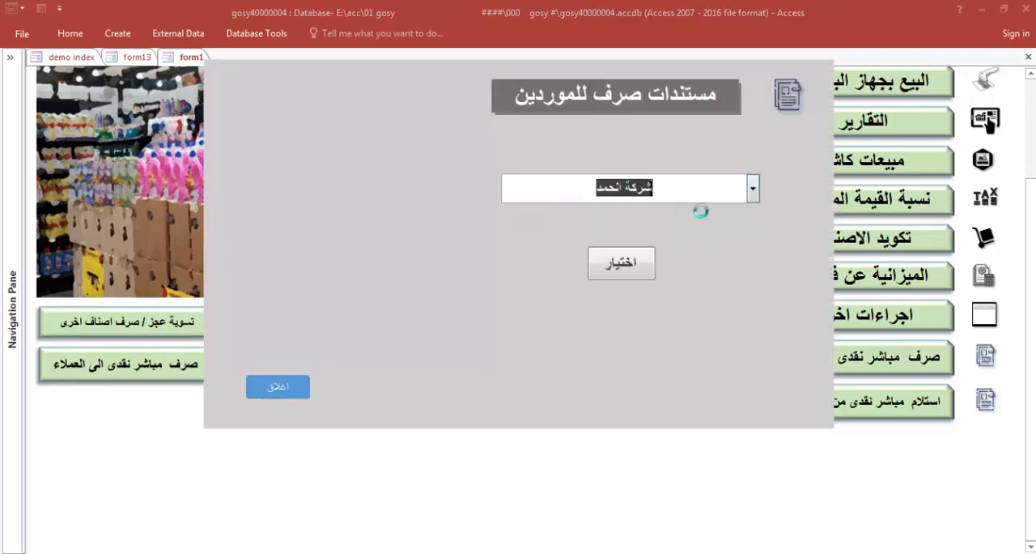
pyautogui.click(639, 275)
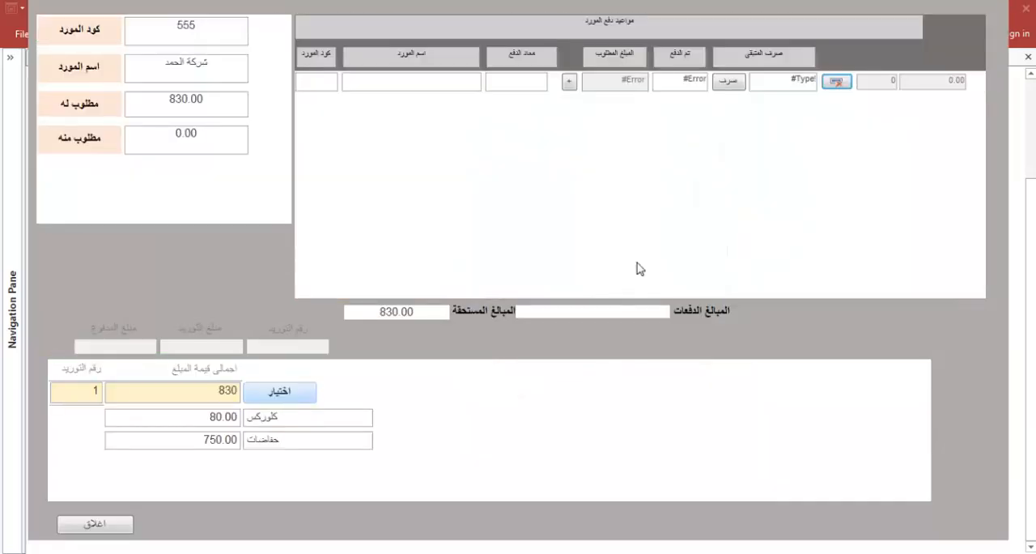
# Select supply number 1 and set its payment due date to 12/01/2023
pyautogui.click(283, 399)
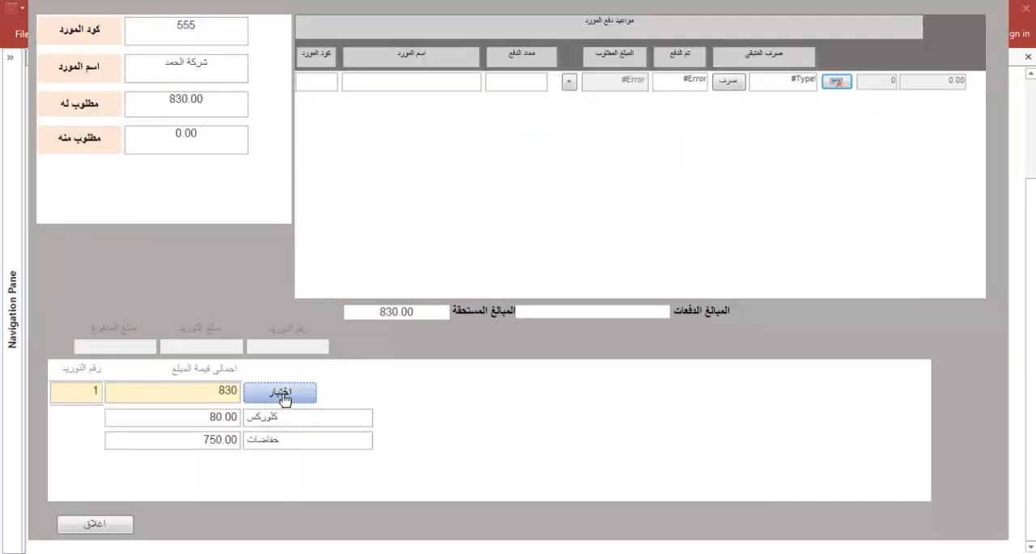
pyautogui.click(525, 81)
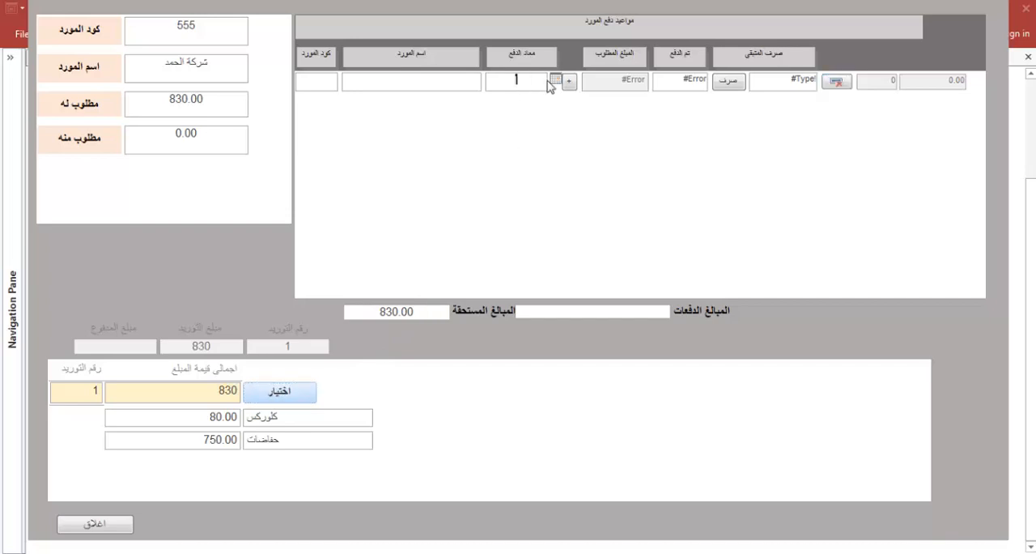
pyautogui.click(555, 80)
pyautogui.click(509, 200)
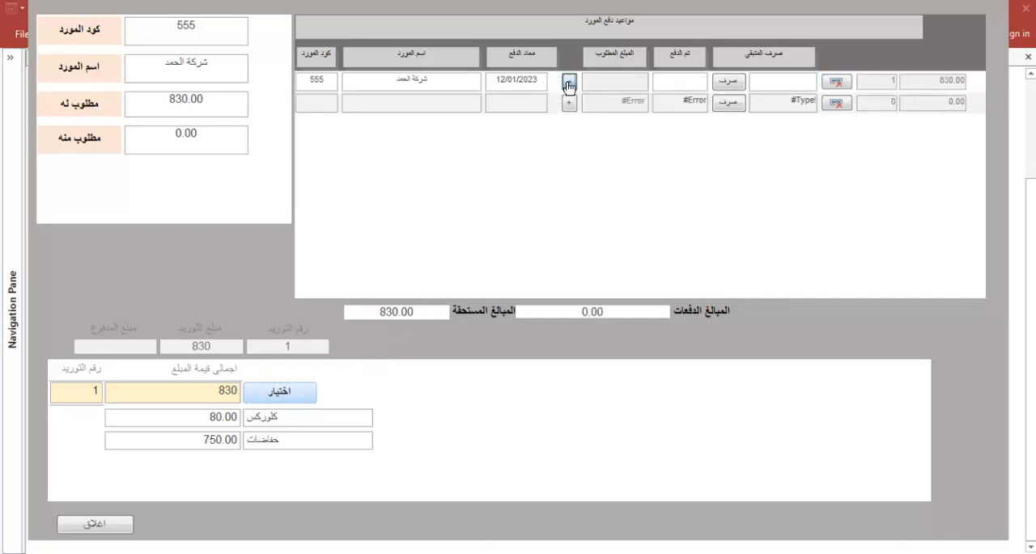
# Set the instalment value (قيمة القسط) of the 12/01/2023 payment to 830
pyautogui.click(569, 82)
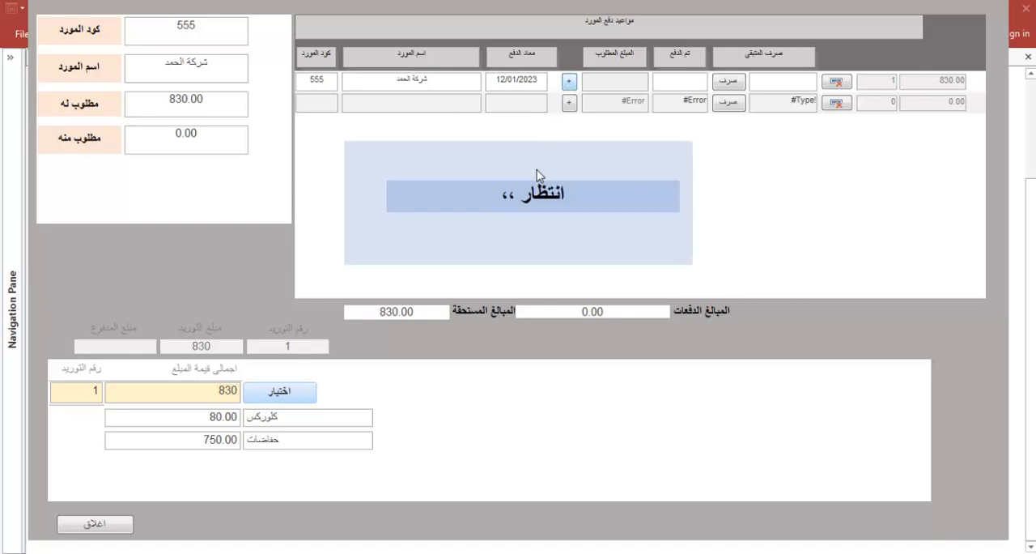
pyautogui.moveTo(470, 219); pyautogui.dragTo(407, 219)
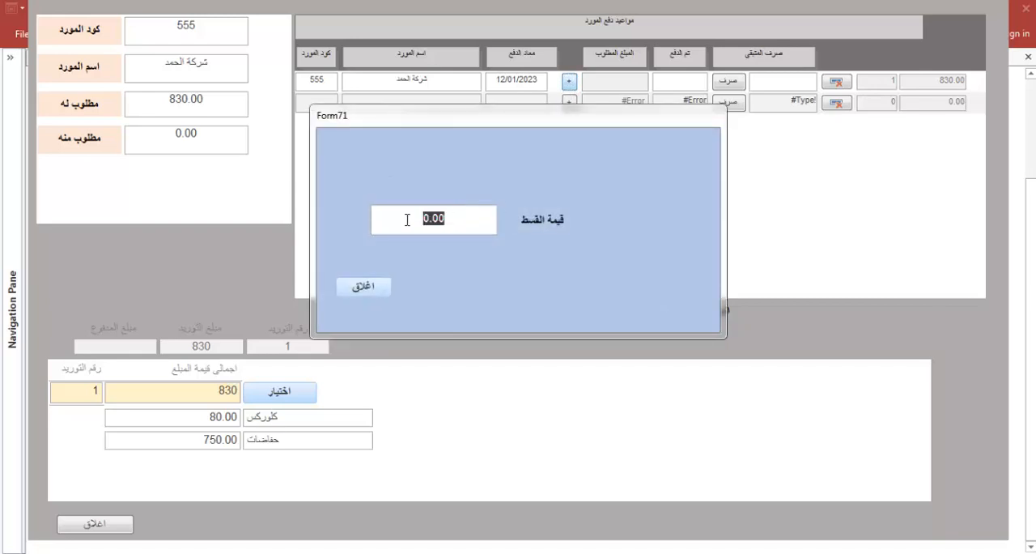
pyautogui.write('830')
pyautogui.click(373, 288)
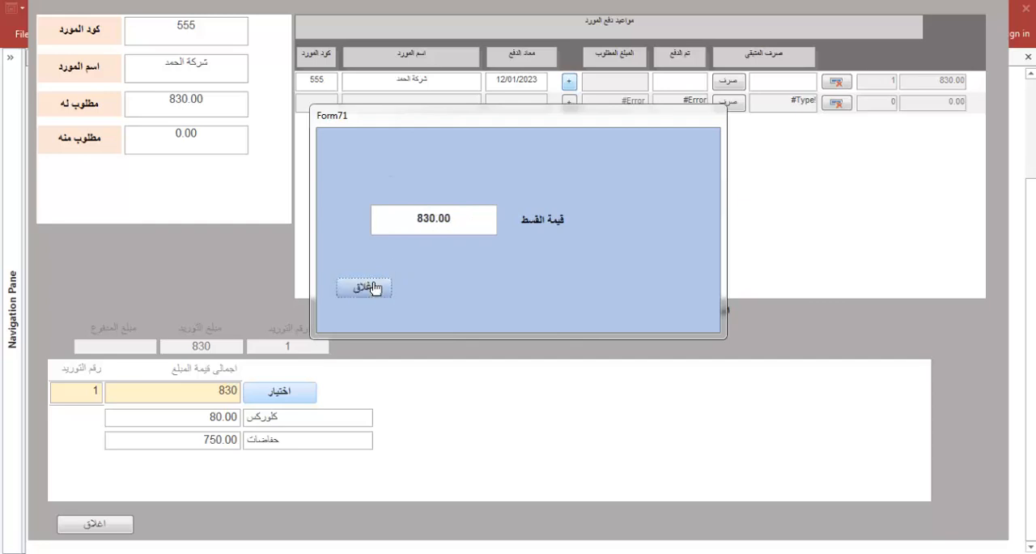
# Find the last three days' purchases in the previous invoices (الفواتير السابقة) and review purchase 1 of شركة الحمد
pyautogui.click(114, 531)
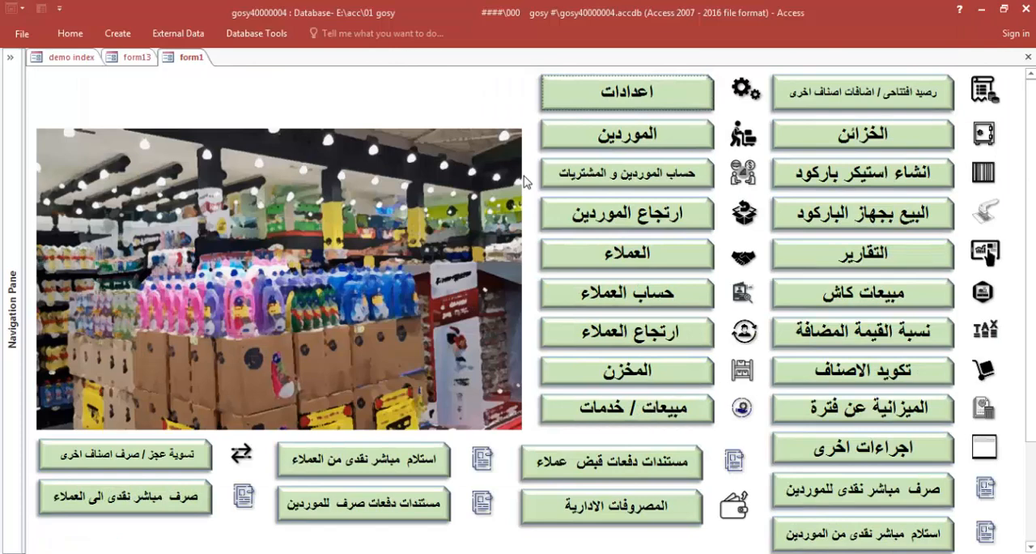
pyautogui.click(619, 181)
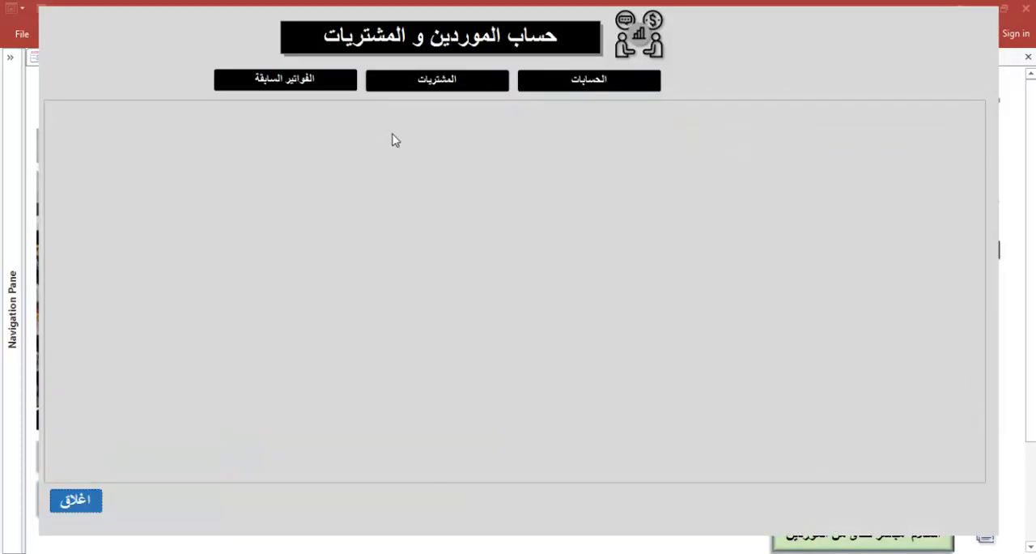
pyautogui.click(322, 91)
pyautogui.click(559, 146)
pyautogui.click(398, 175)
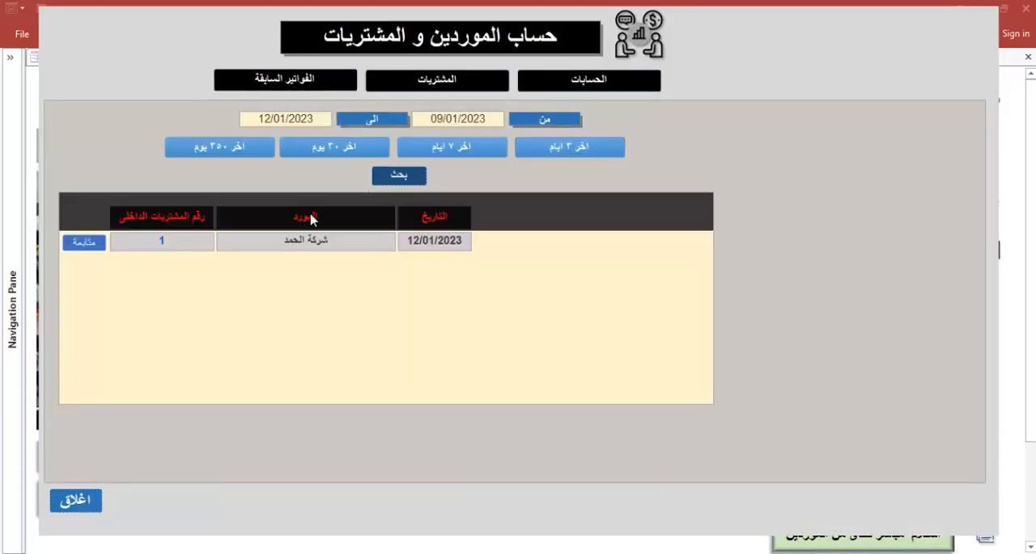
pyautogui.click(84, 242)
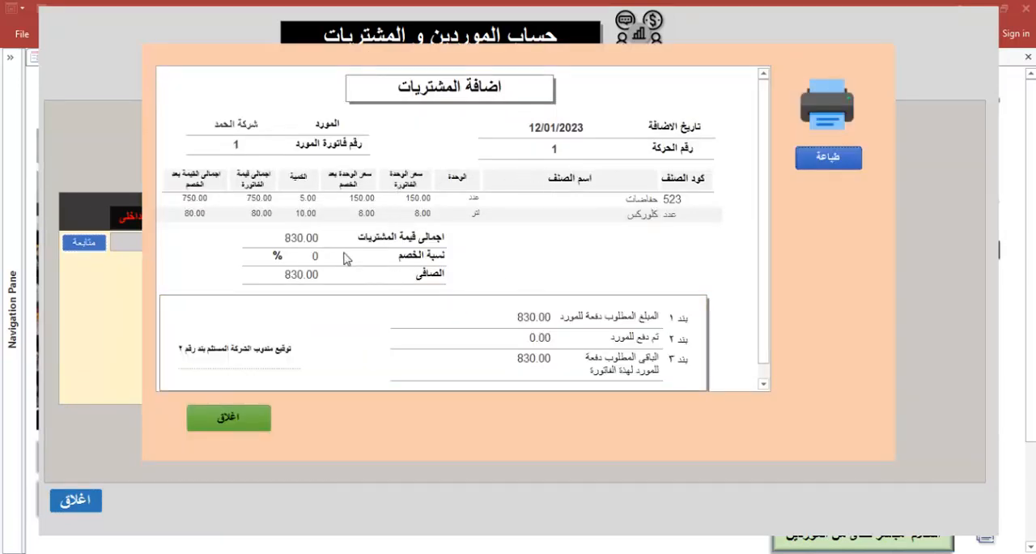
pyautogui.scroll(-1, 757, 177)
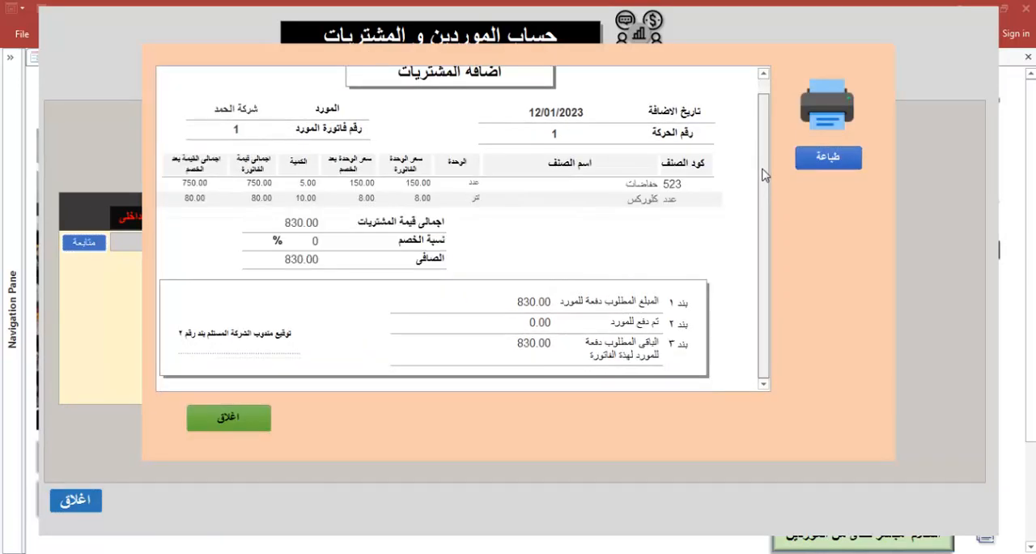
pyautogui.scroll(1, 764, 176)
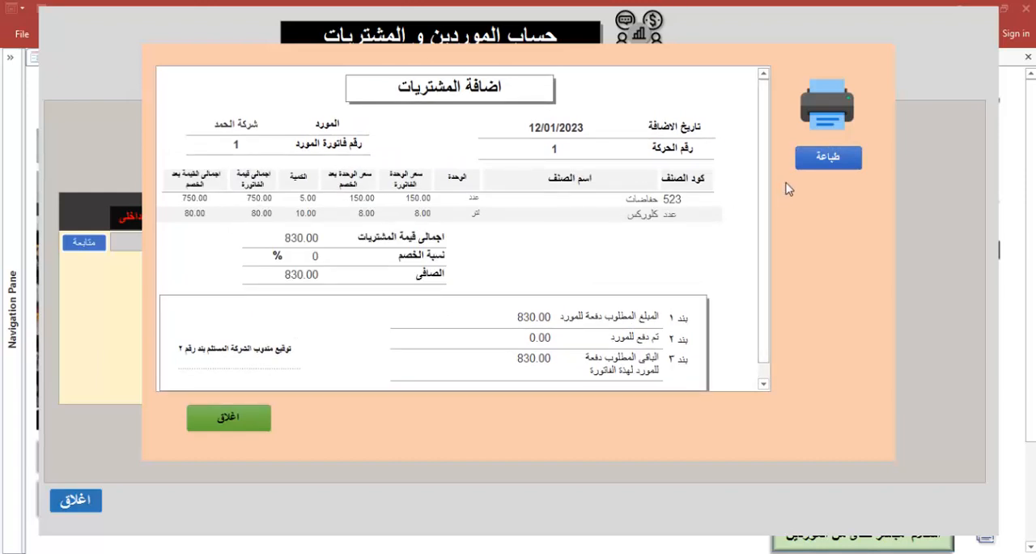
pyautogui.rightClick(773, 70)
pyautogui.click(780, 114)
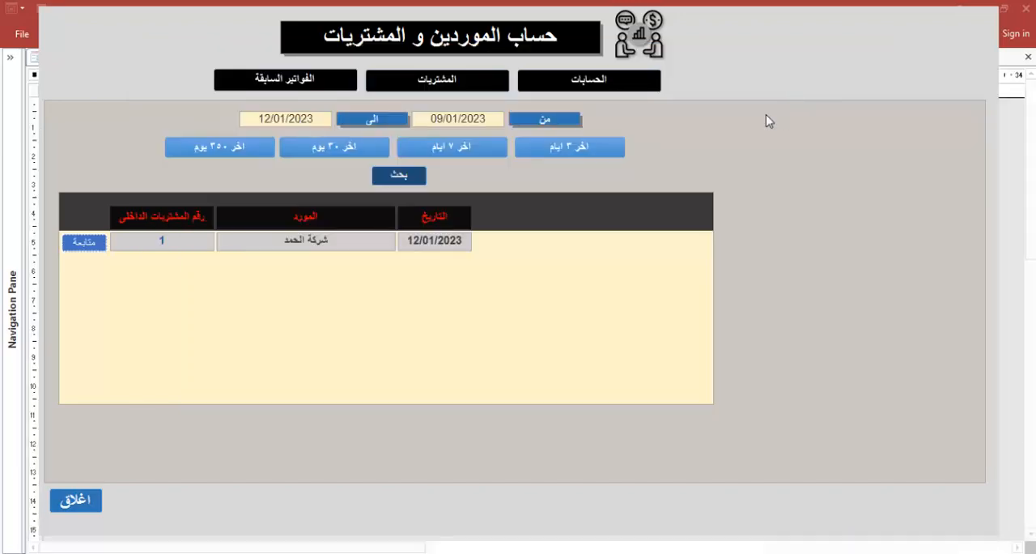
pyautogui.click(90, 499)
pyautogui.click(252, 56)
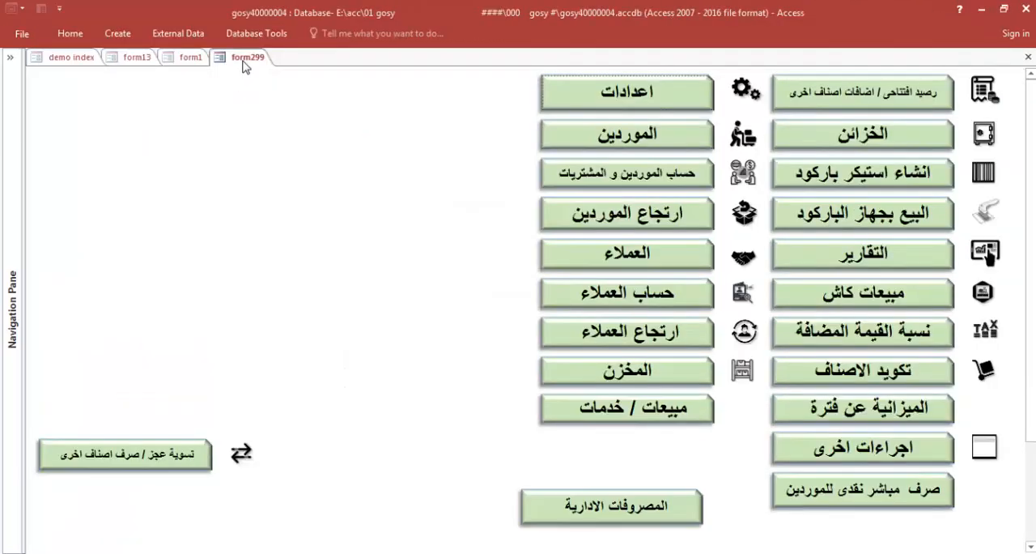
pyautogui.click(195, 59)
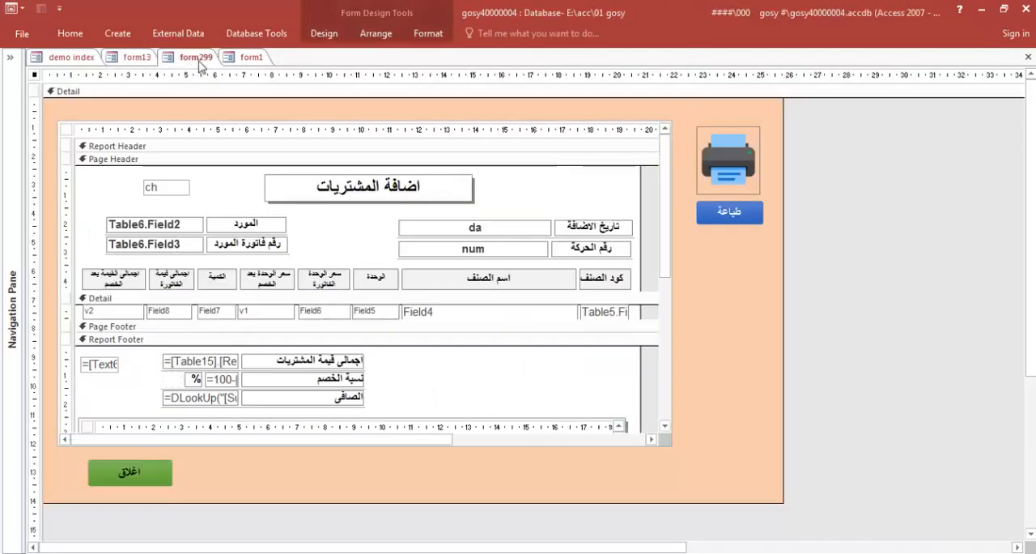
pyautogui.rightClick(198, 60)
pyautogui.click(220, 83)
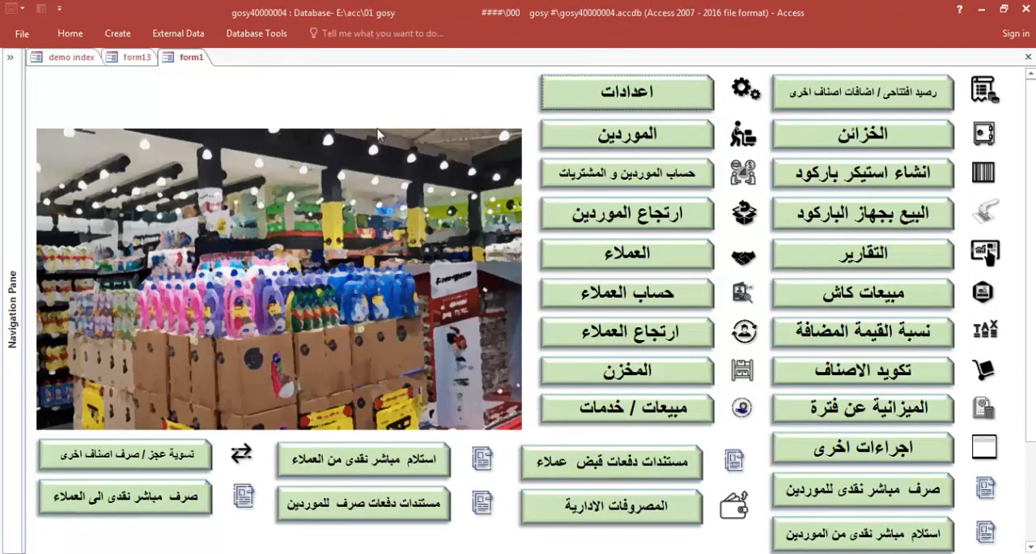
# Look up شركة الحمد in the supplier accounts (الحسابات) and open its purchase invoice number 1
pyautogui.click(634, 179)
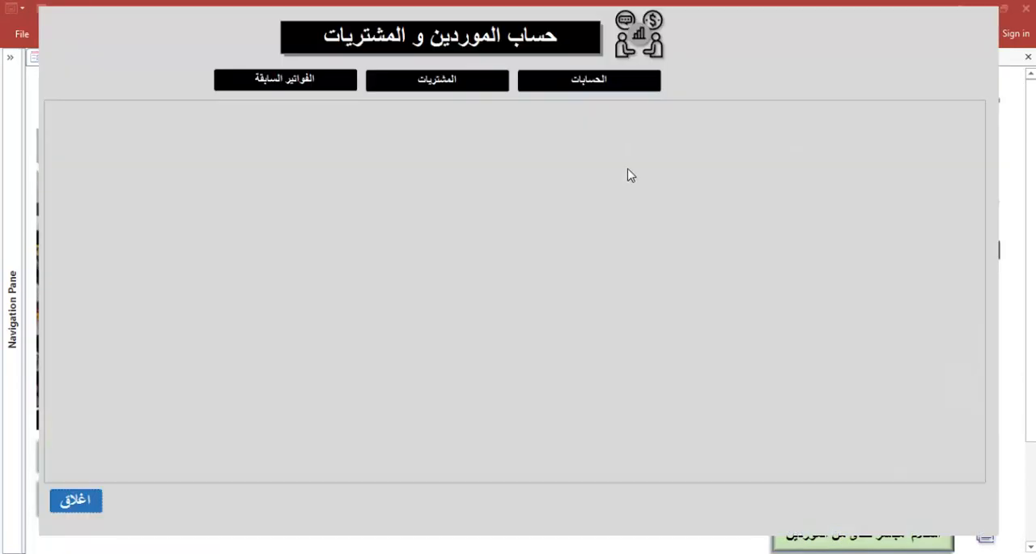
pyautogui.click(589, 87)
pyautogui.click(310, 148)
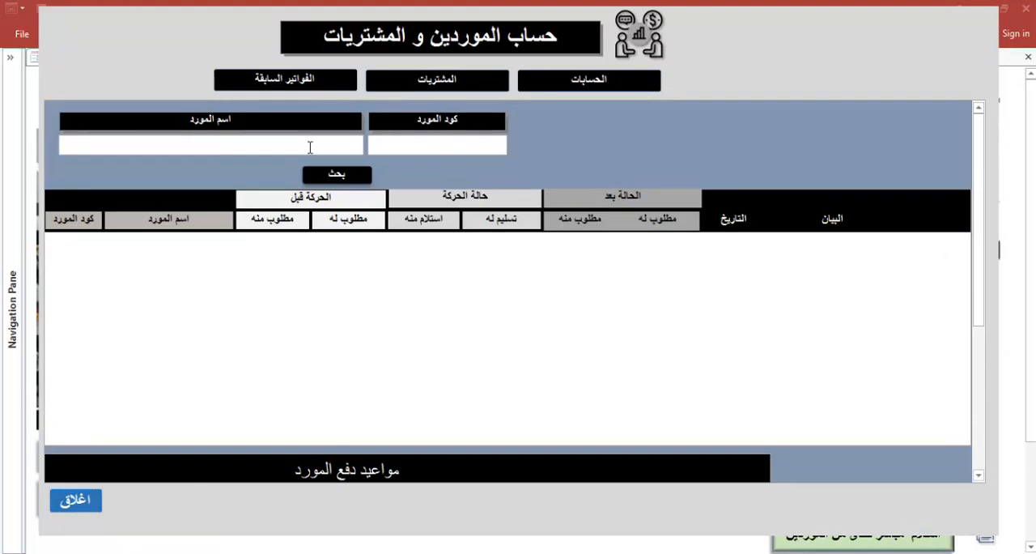
pyautogui.click(324, 195)
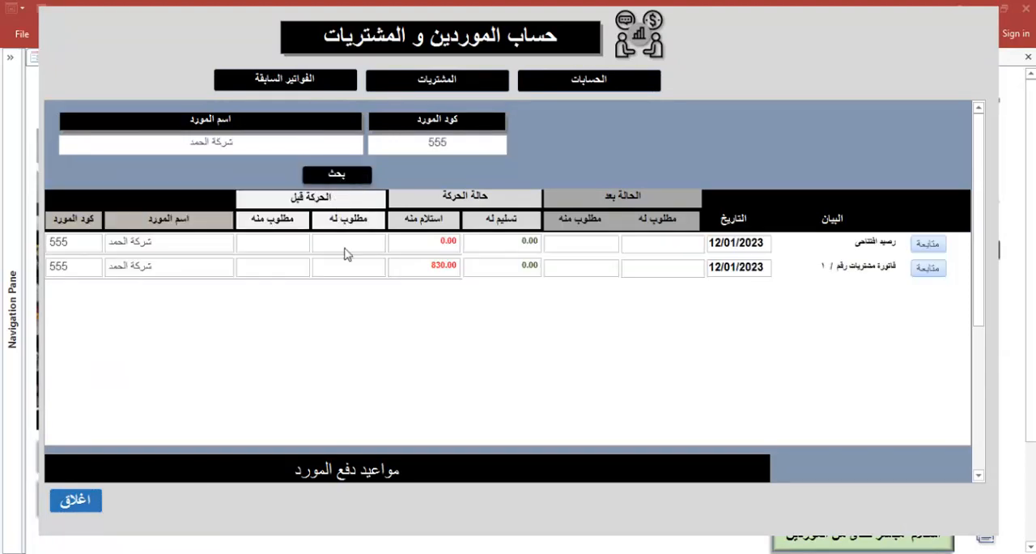
pyautogui.click(928, 267)
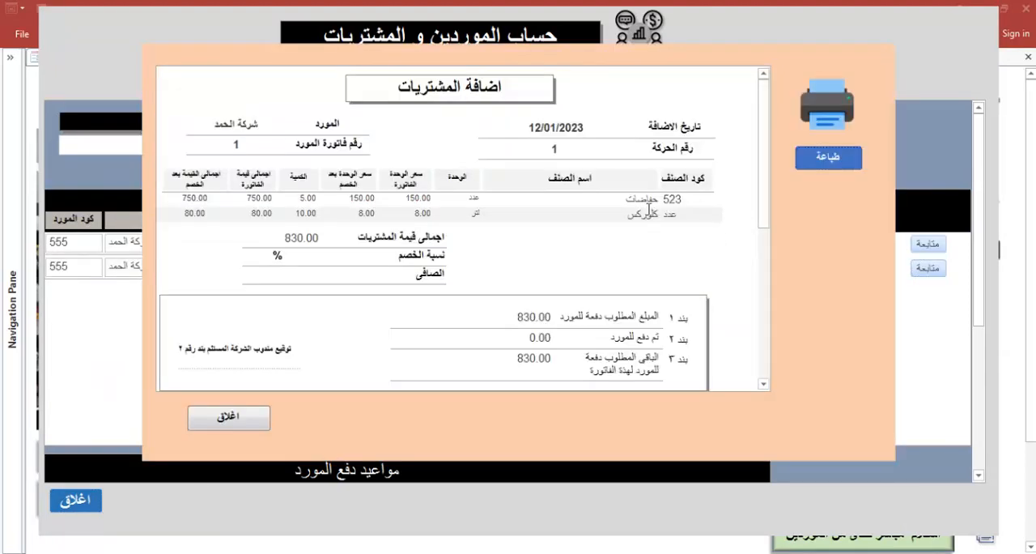
# Switch the invoice form Form299001 to design view, leave the supplier accounts and bring its design forward
pyautogui.rightClick(786, 113)
pyautogui.click(858, 83)
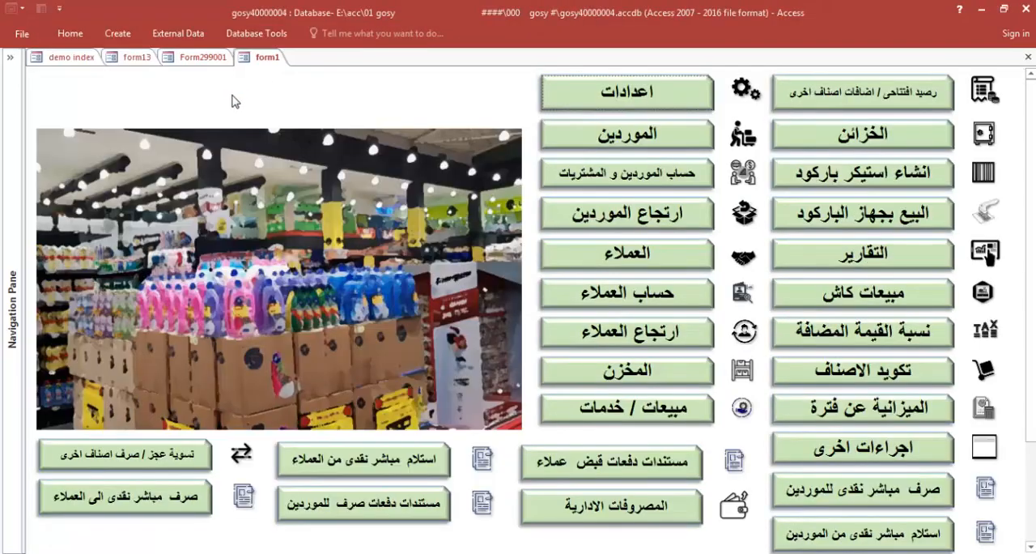
pyautogui.click(195, 62)
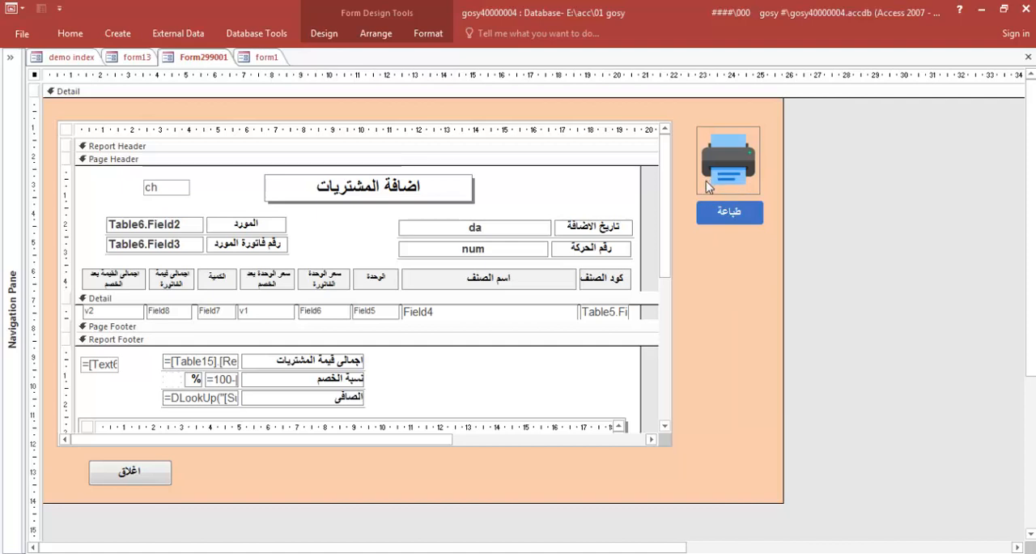
# Add a command button near the lower right corner of the form's Detail section
pyautogui.click(324, 33)
pyautogui.click(247, 81)
pyautogui.moveTo(759, 237); pyautogui.dragTo(701, 452)
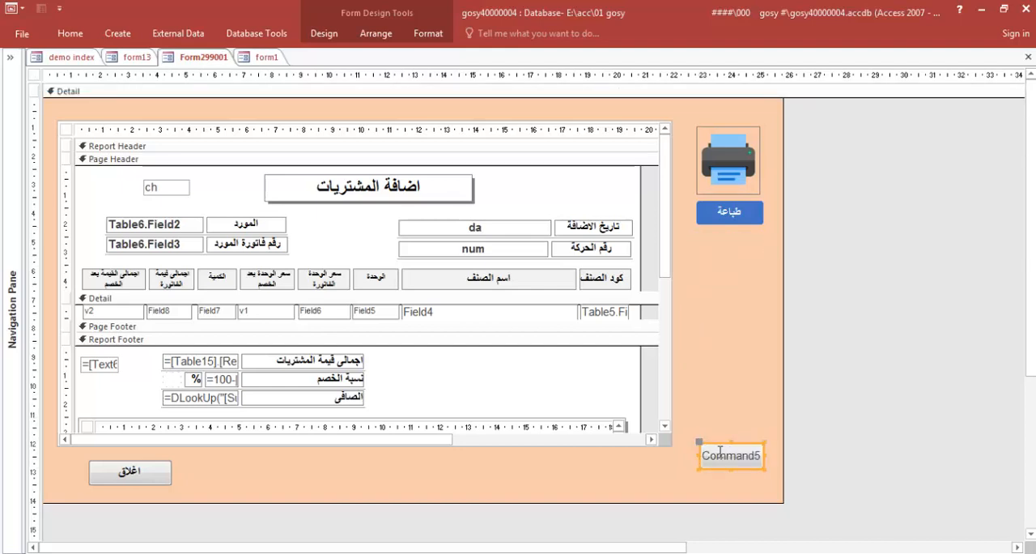
# Caption the new command button حسابات الفاتورة من حيث الدفع, split over two lines
pyautogui.click(724, 448)
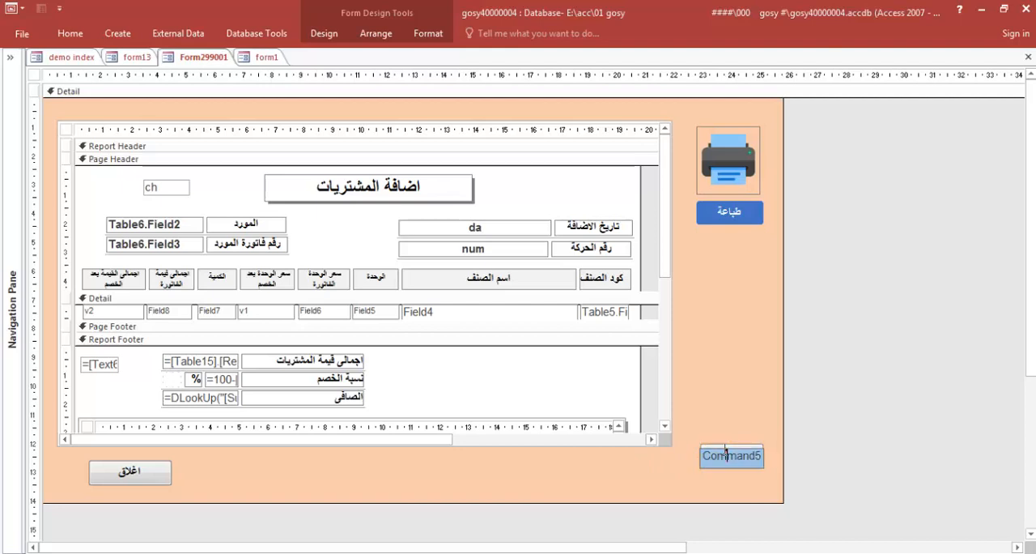
pyautogui.doubleClick(725, 448)
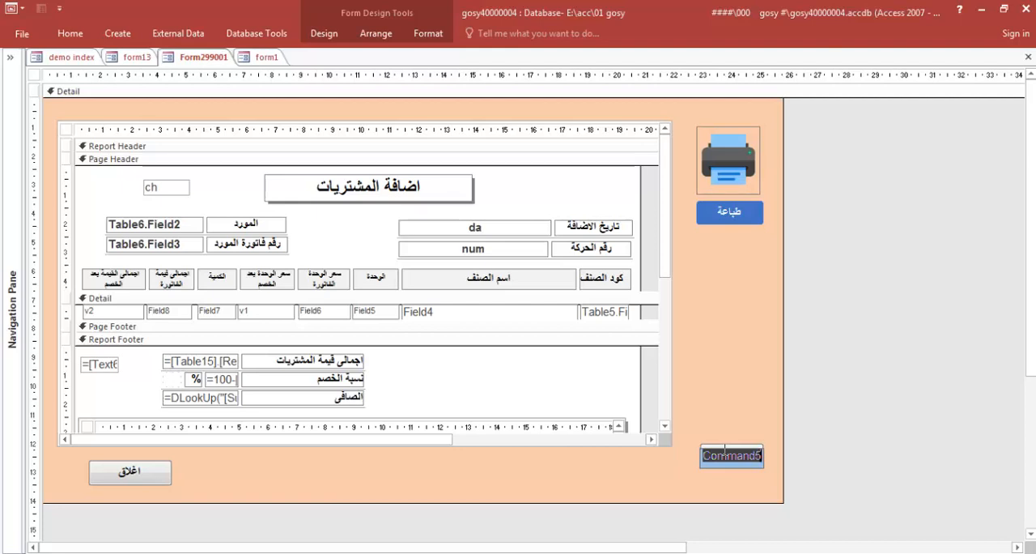
pyautogui.press('BackSpace')
pyautogui.write('حسابات')
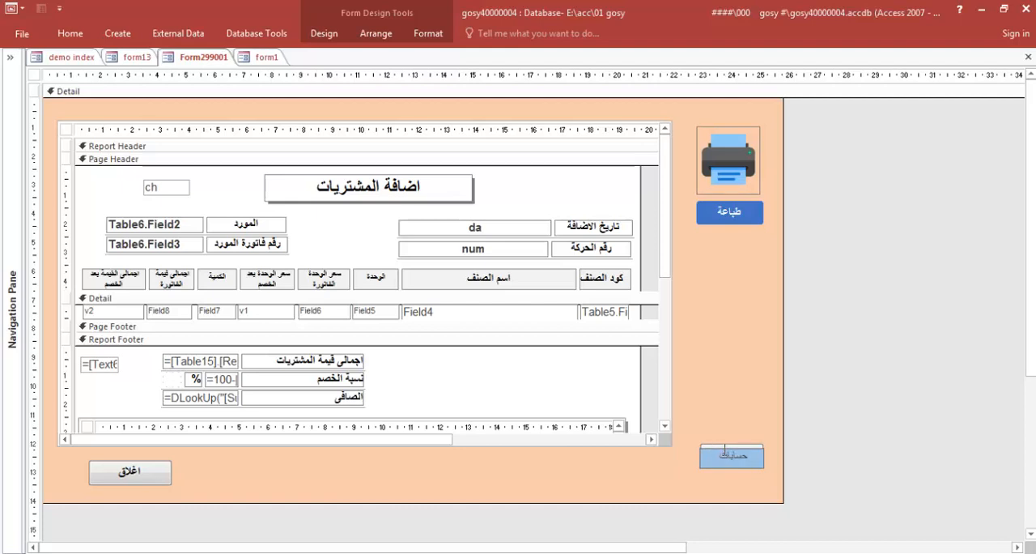
pyautogui.write(' الفاتورة')
pyautogui.hotkey('ctrl', 'Return')
pyautogui.write('ي')
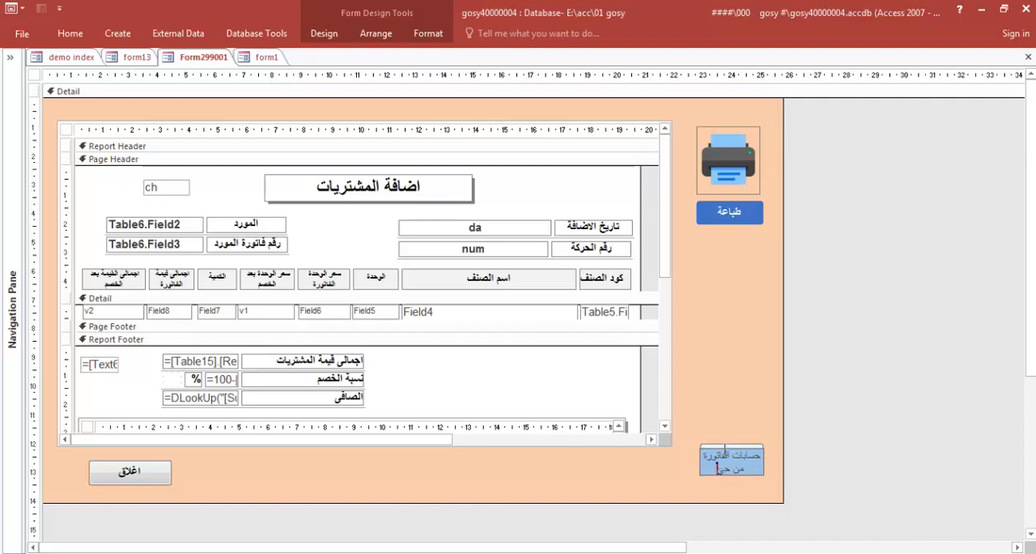
pyautogui.write('ث الدفع')
pyautogui.moveTo(705, 468); pyautogui.dragTo(760, 451)
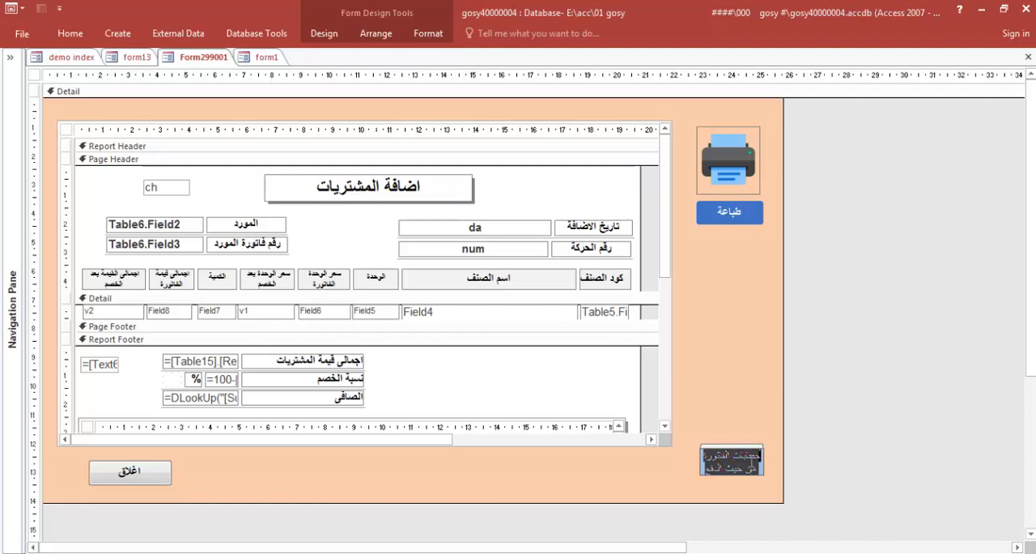
pyautogui.click(751, 433)
# Make the حسابات الفاتورة من حيث الدفع button taller and place a duplicate directly beneath it
pyautogui.moveTo(745, 455); pyautogui.dragTo(731, 285)
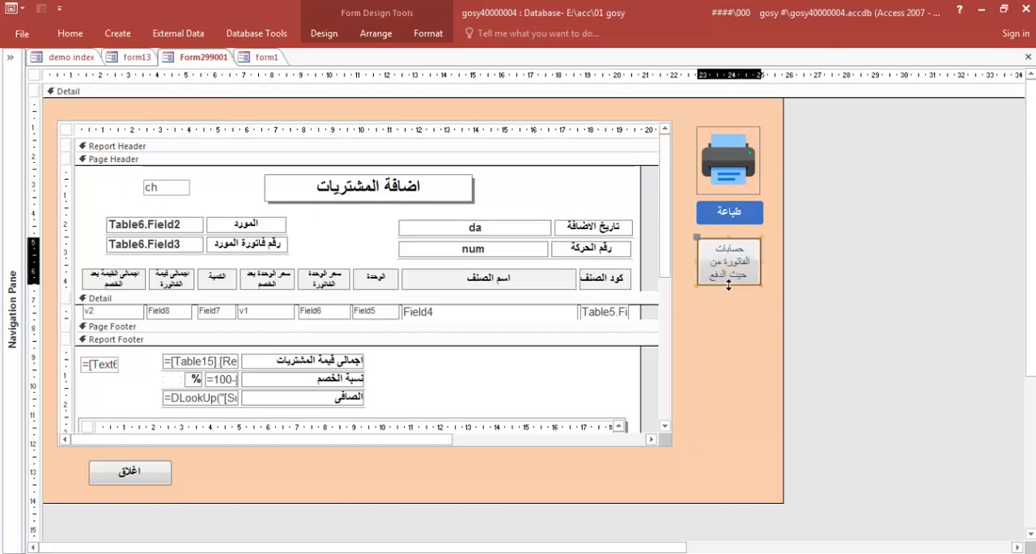
pyautogui.click(727, 322)
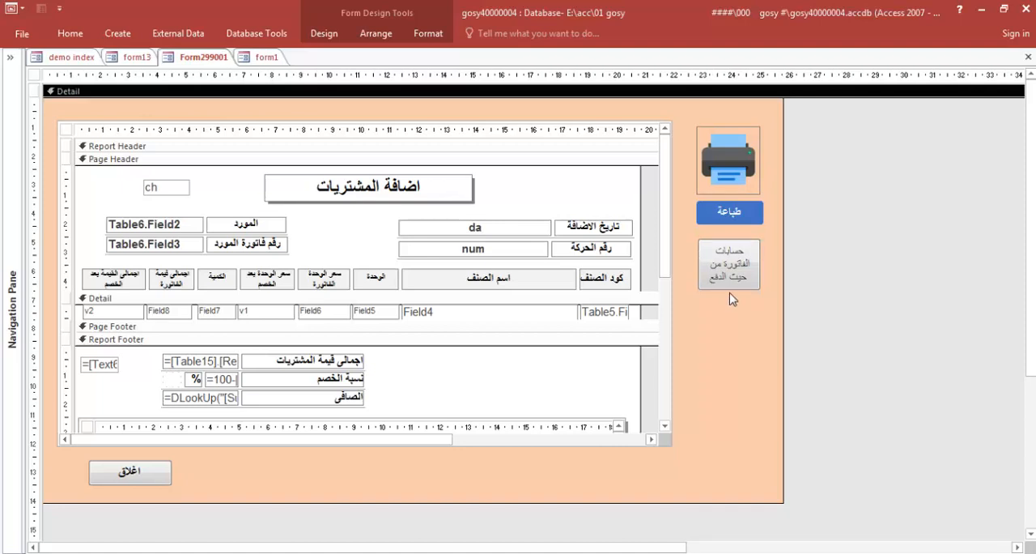
pyautogui.moveTo(726, 292); pyautogui.dragTo(721, 434)
pyautogui.click(742, 411)
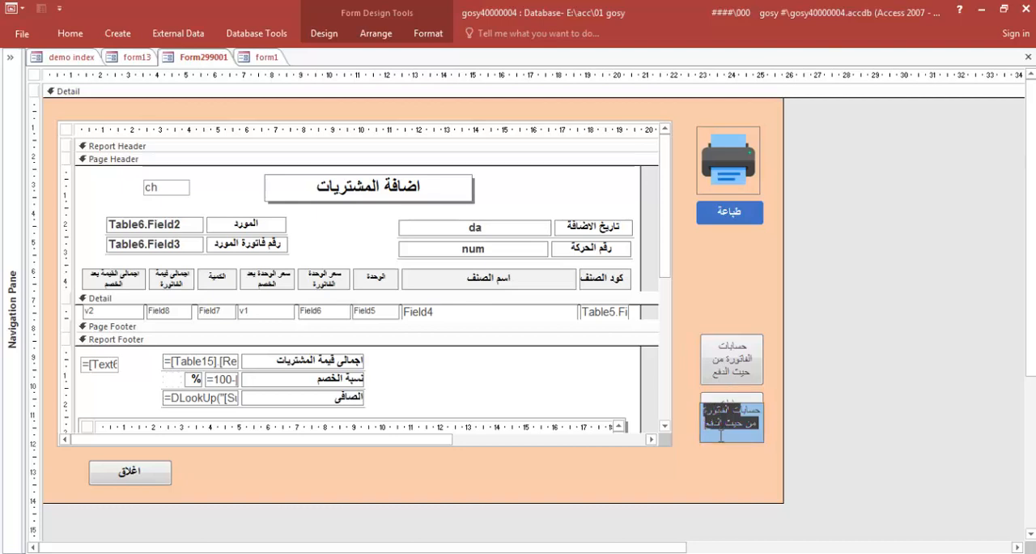
# Replace the duplicate button's caption with مبيعات هذة الفاتورة
pyautogui.press('Delete')
pyautogui.click(729, 488)
pyautogui.doubleClick(731, 412)
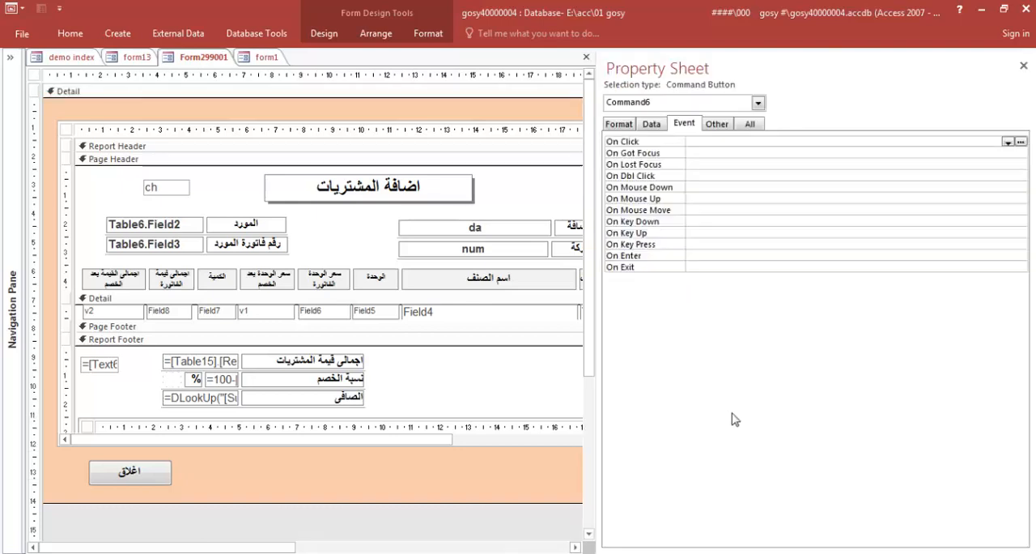
pyautogui.click(1023, 66)
pyautogui.click(745, 410)
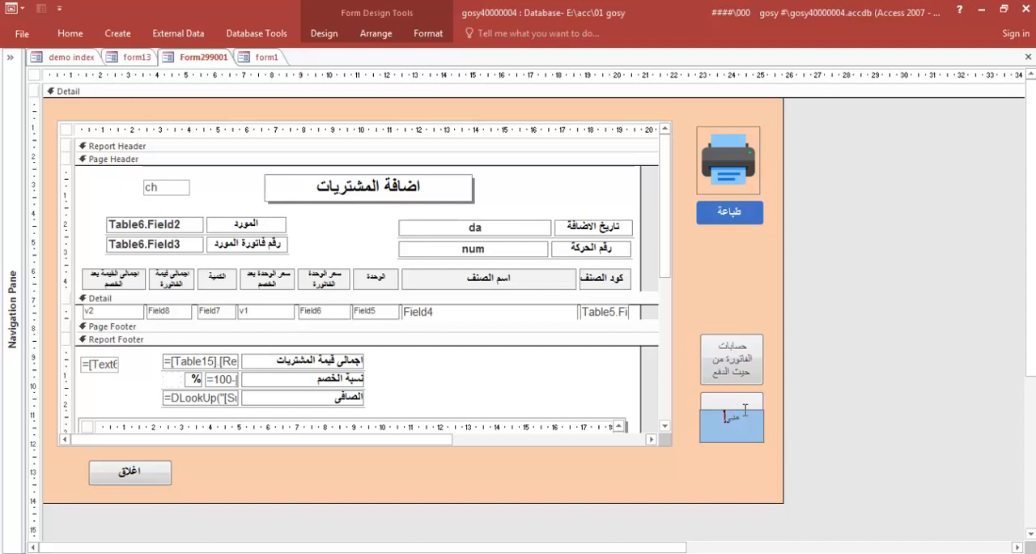
pyautogui.write('مبيعات هذة الفاتورة')
pyautogui.click(741, 455)
# Stack the مبيعات هذة الفاتورة button below the print button, with حسابات الفاتورة من حيث الدفع aligned directly under it
pyautogui.moveTo(729, 422); pyautogui.dragTo(724, 279)
pyautogui.moveTo(721, 334); pyautogui.dragTo(720, 310)
pyautogui.click(720, 385)
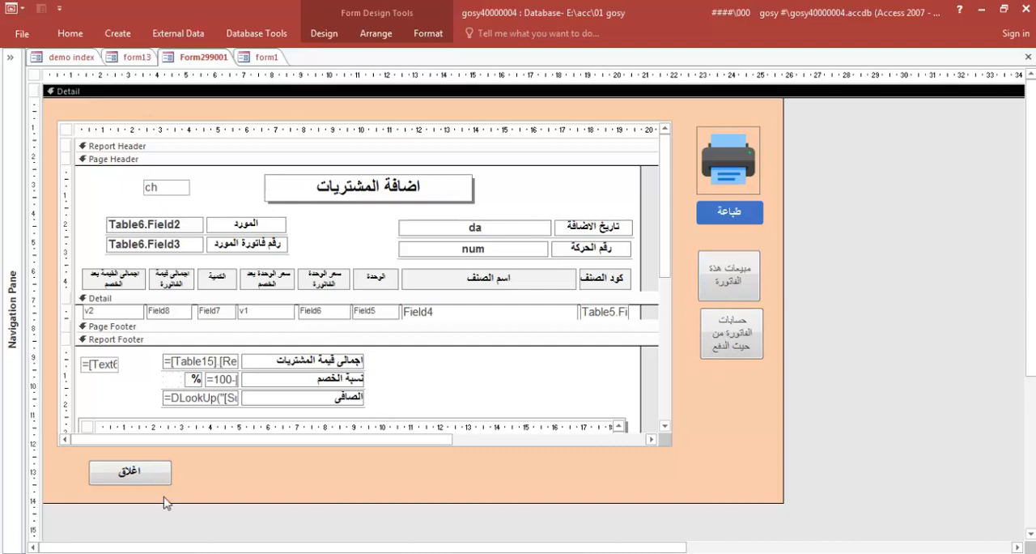
pyautogui.click(127, 552)
pyautogui.click(969, 506)
pyautogui.click(727, 357)
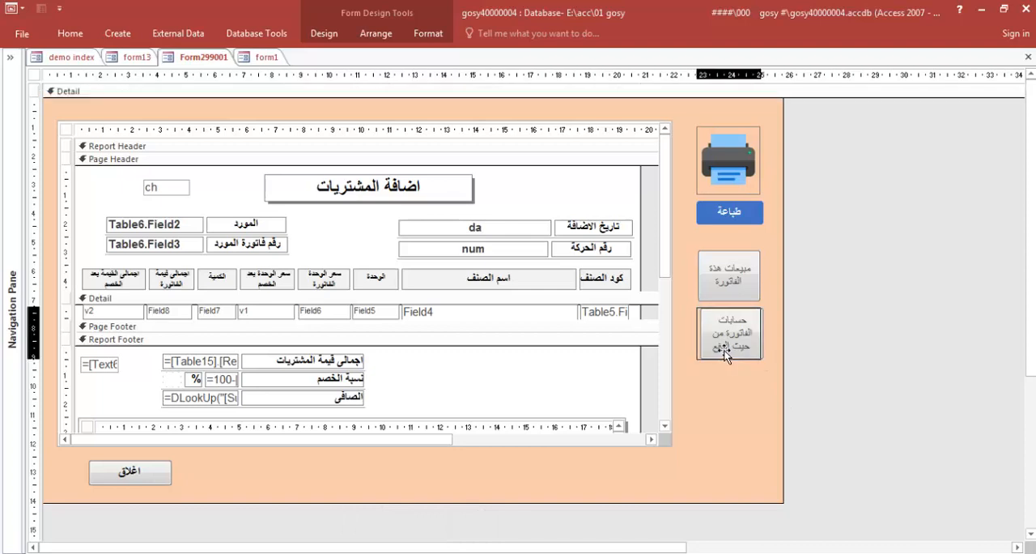
pyautogui.click(726, 370)
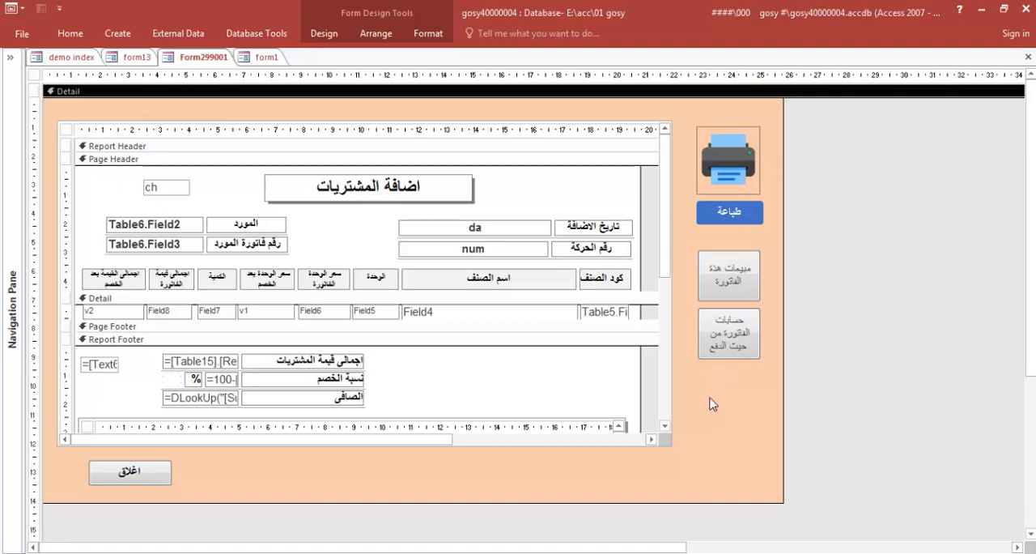
# Select both new invoice buttons and change their Cursor On Hover property
pyautogui.moveTo(761, 239); pyautogui.dragTo(692, 395)
pyautogui.click(324, 33)
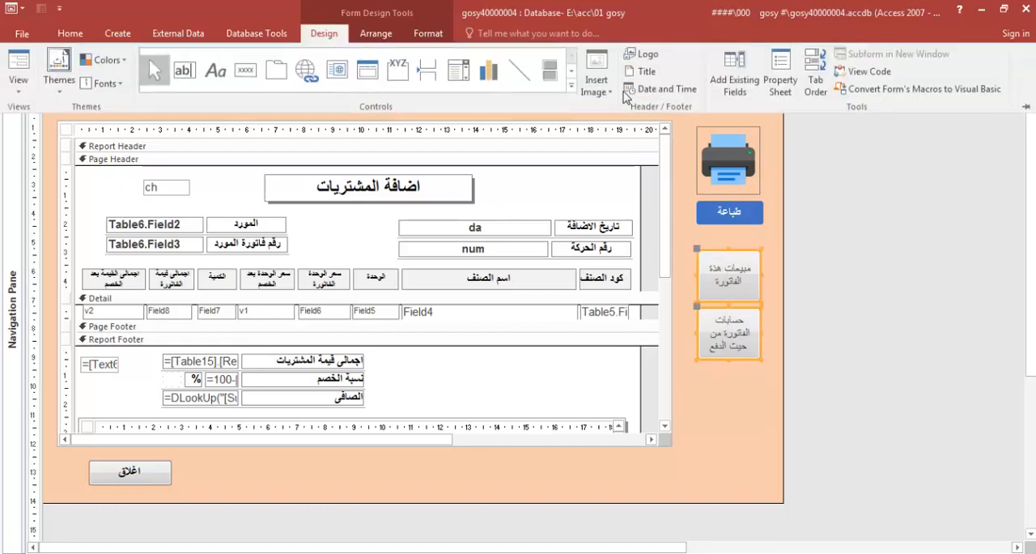
pyautogui.click(780, 77)
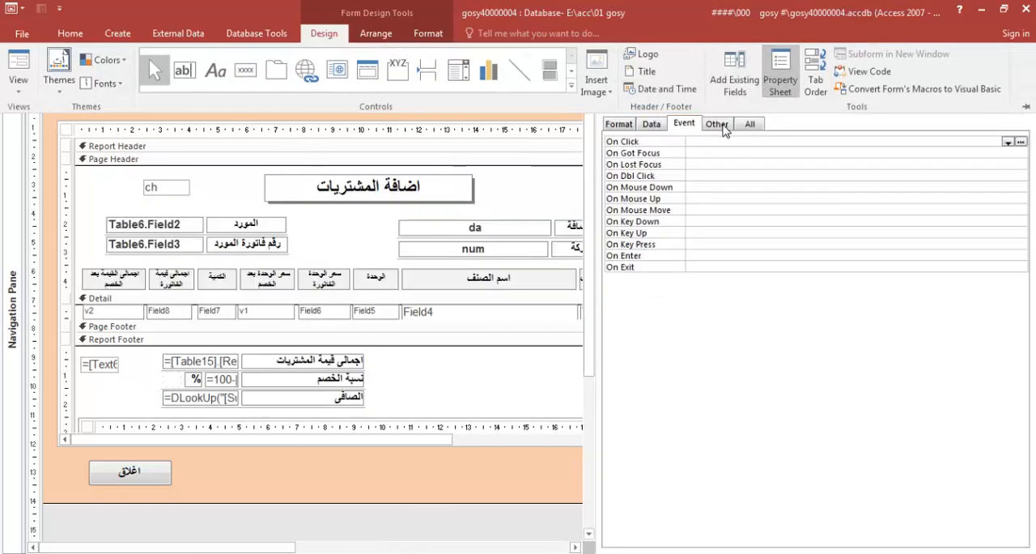
pyautogui.click(722, 127)
pyautogui.click(749, 125)
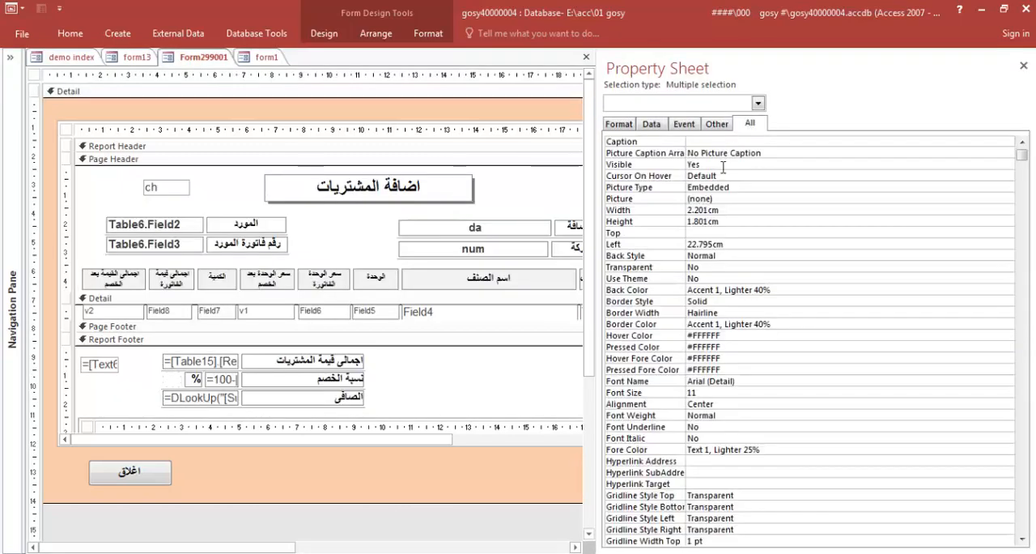
pyautogui.doubleClick(728, 175)
pyautogui.click(1023, 65)
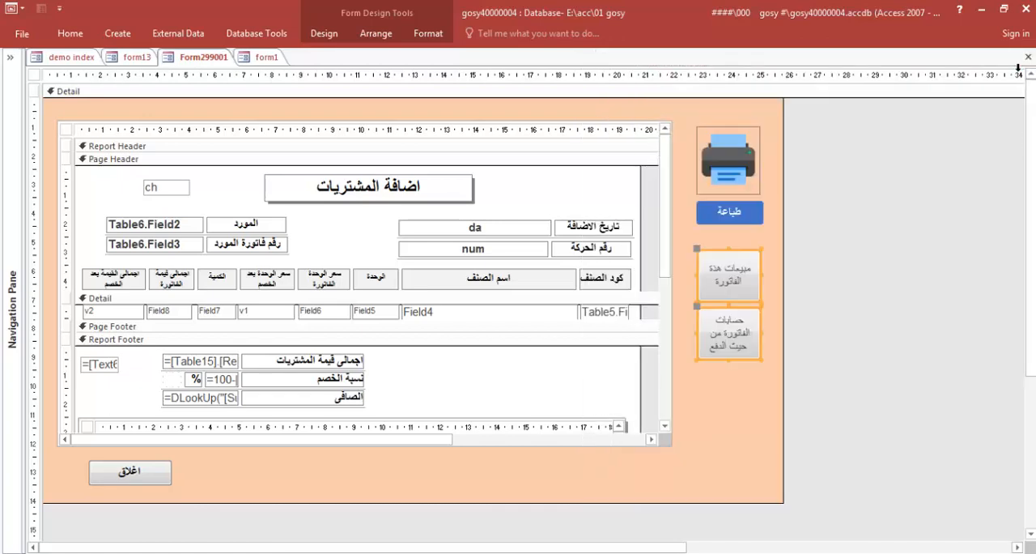
# Apply a solid blue theme quick style to both new invoice buttons and close the form
pyautogui.click(323, 33)
pyautogui.click(428, 33)
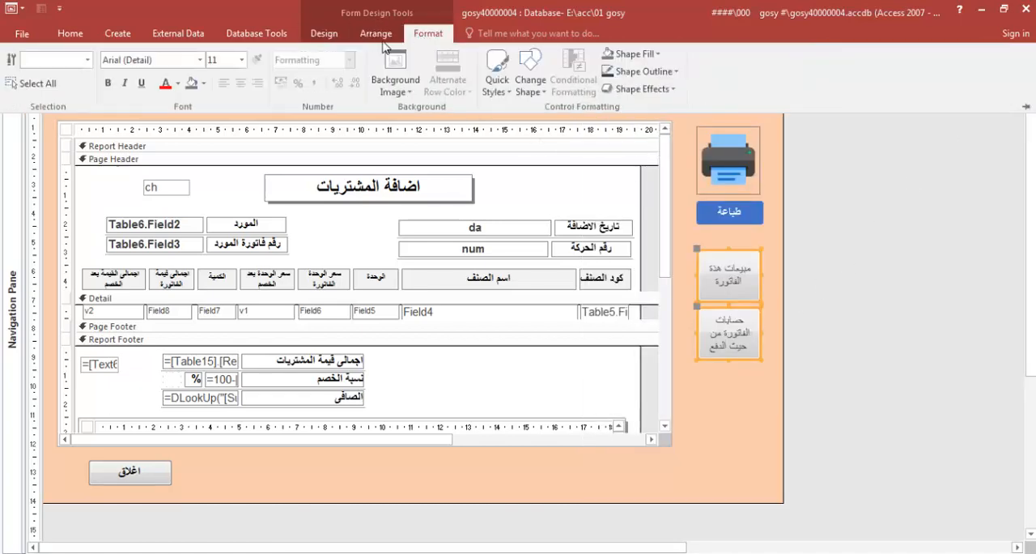
pyautogui.click(497, 92)
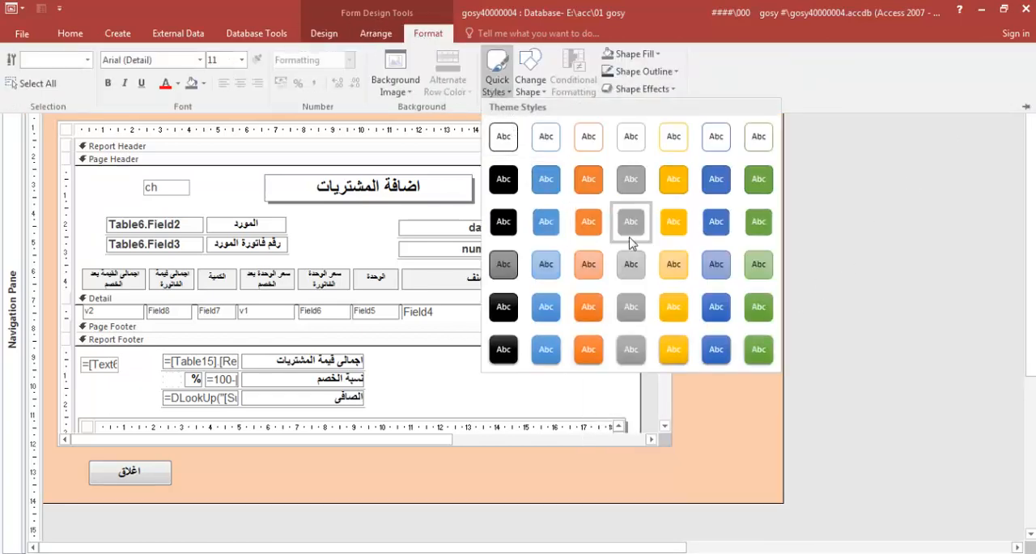
pyautogui.click(714, 309)
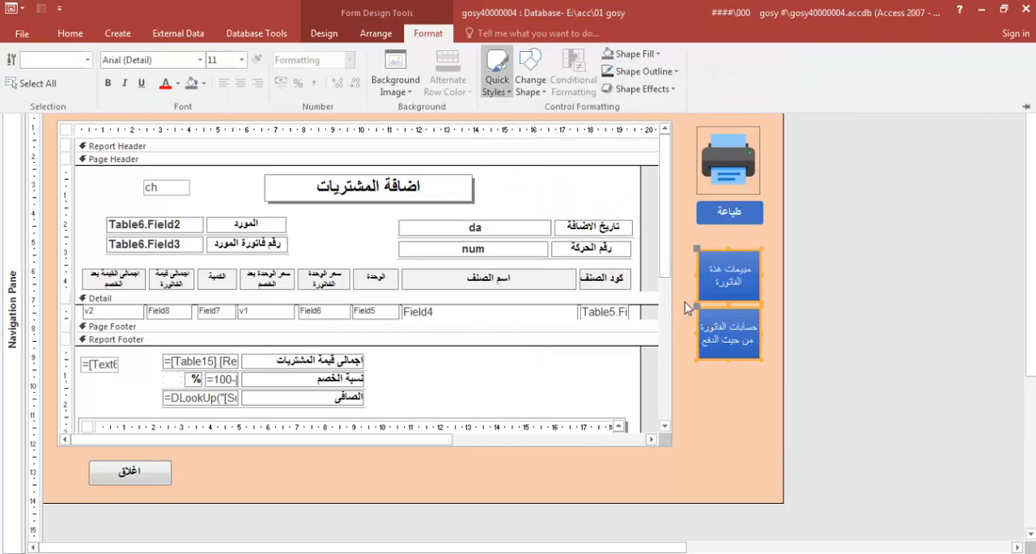
pyautogui.click(699, 390)
pyautogui.click(1028, 57)
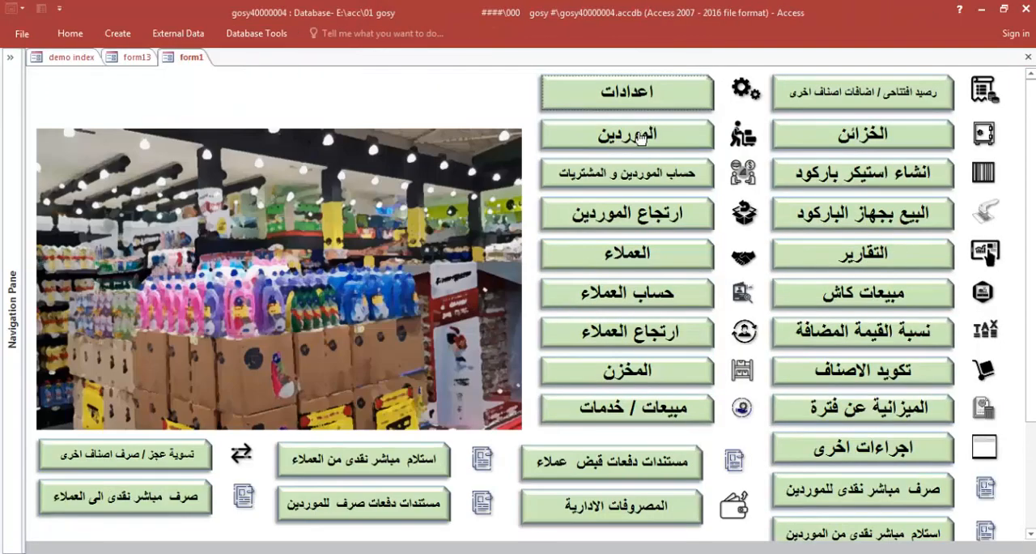
# Look up شركة الحمد in the supplier and purchases accounts, review purchase invoice 1 with its buttons, and close both forms
pyautogui.click(657, 176)
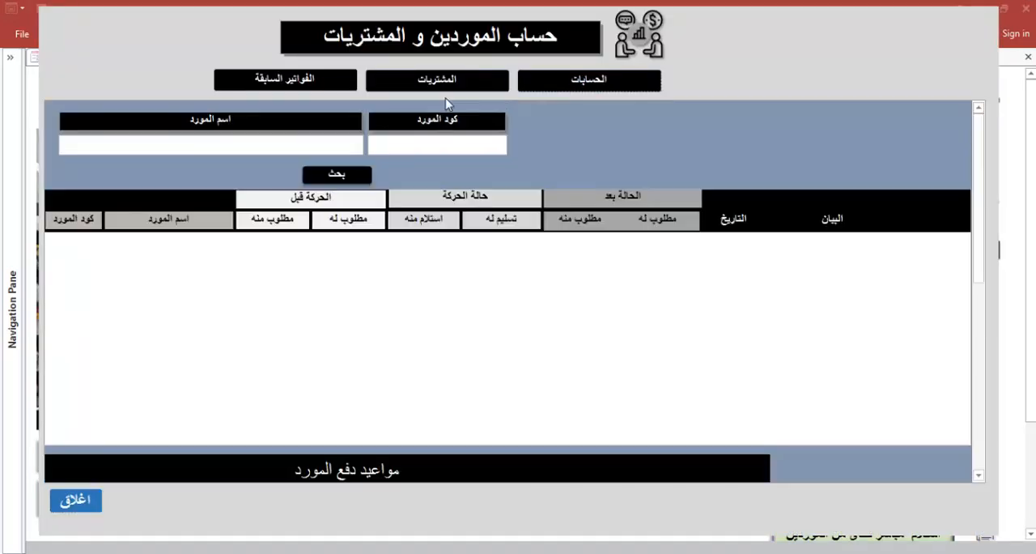
pyautogui.click(296, 141)
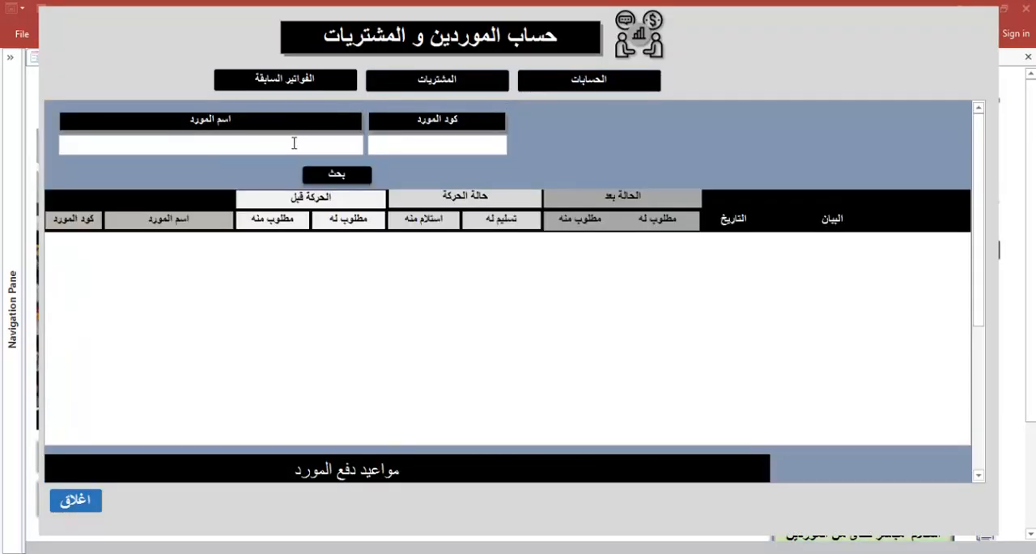
pyautogui.click(324, 195)
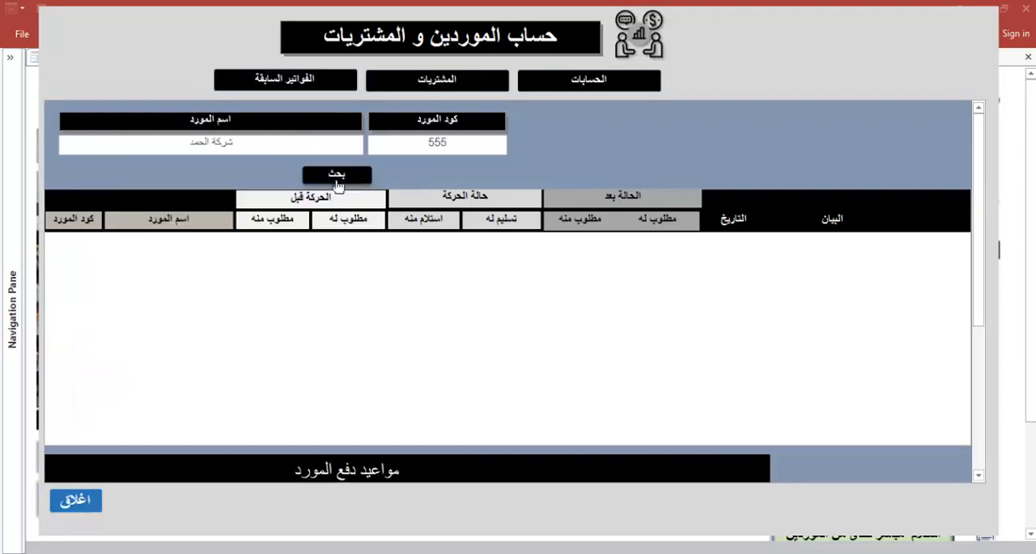
pyautogui.click(336, 175)
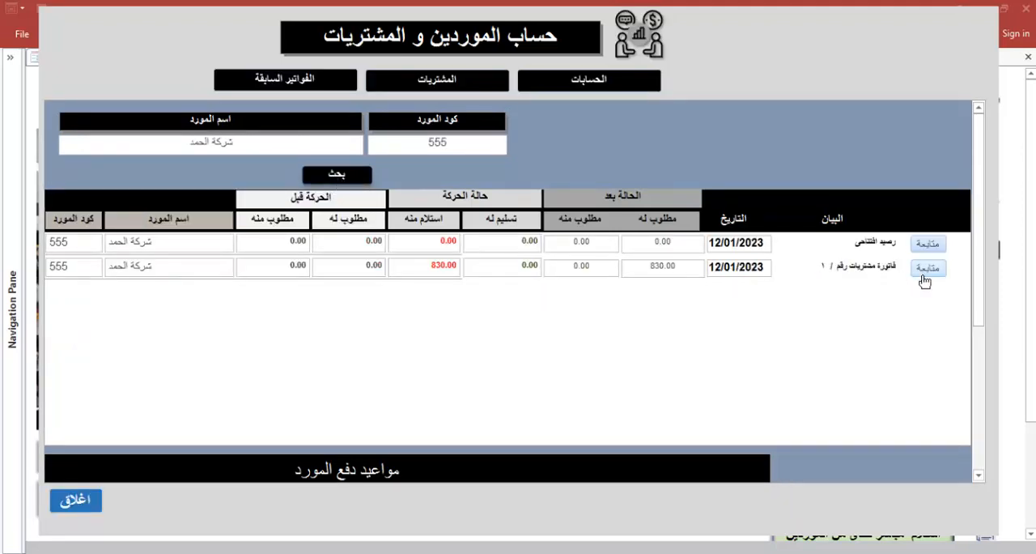
pyautogui.click(927, 269)
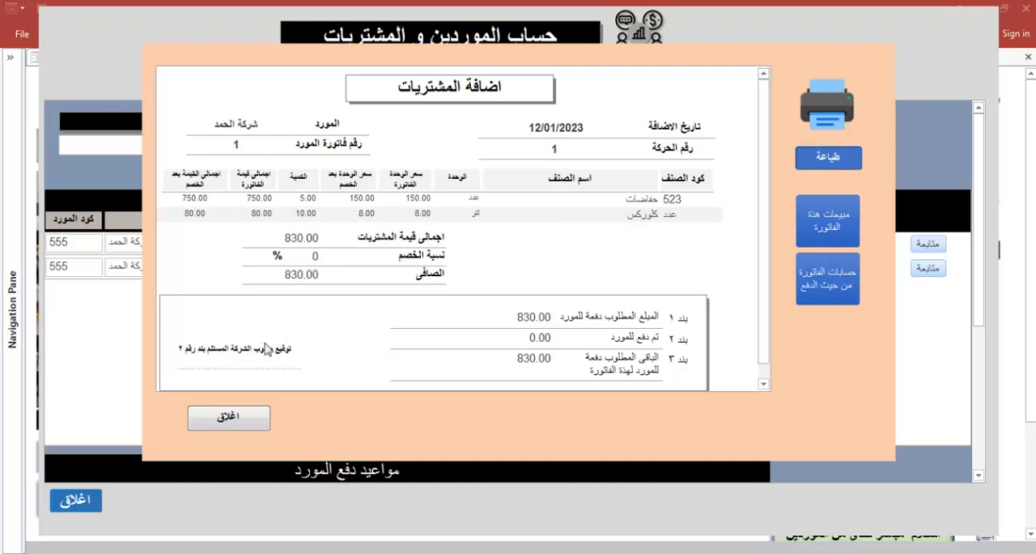
pyautogui.click(217, 418)
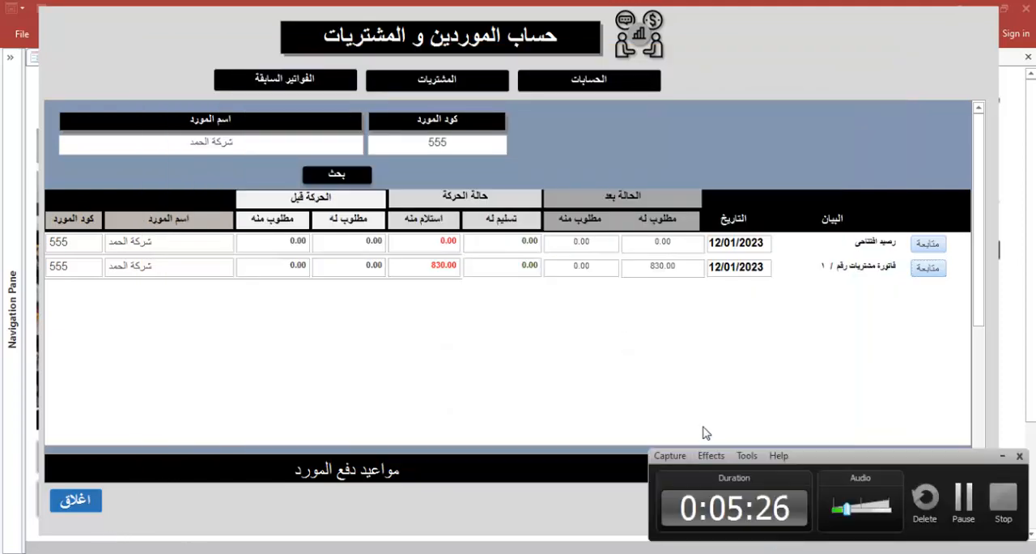
pyautogui.click(974, 513)
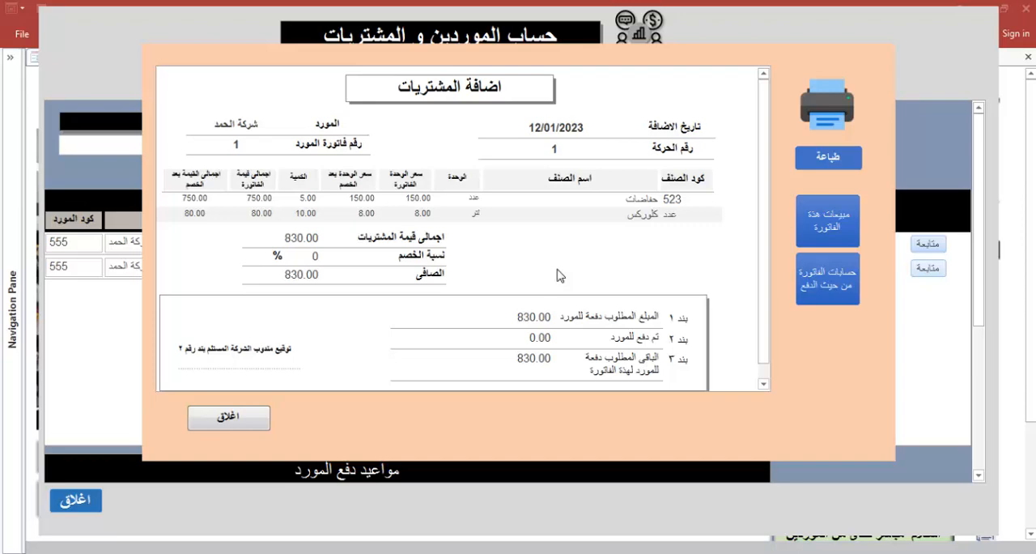
pyautogui.click(226, 417)
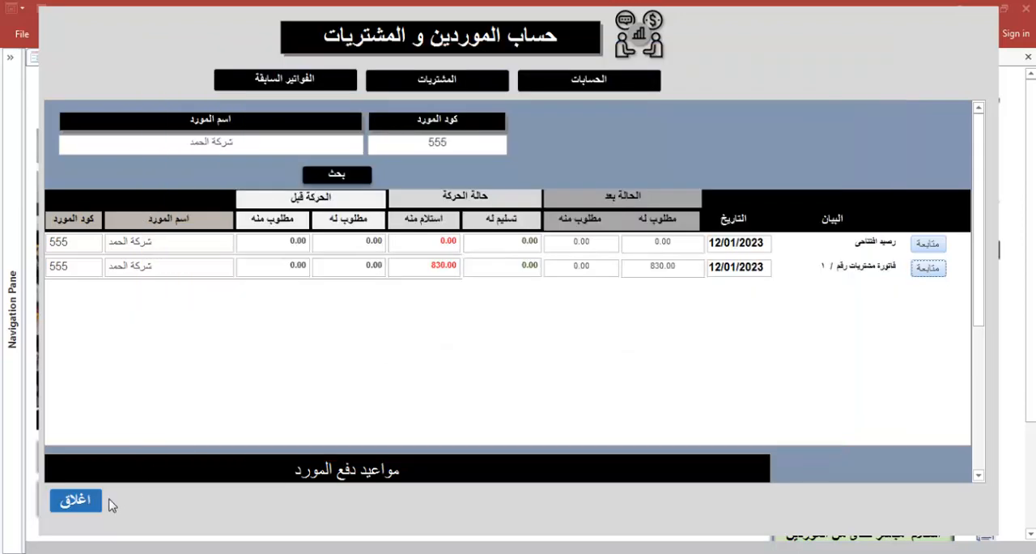
pyautogui.click(85, 503)
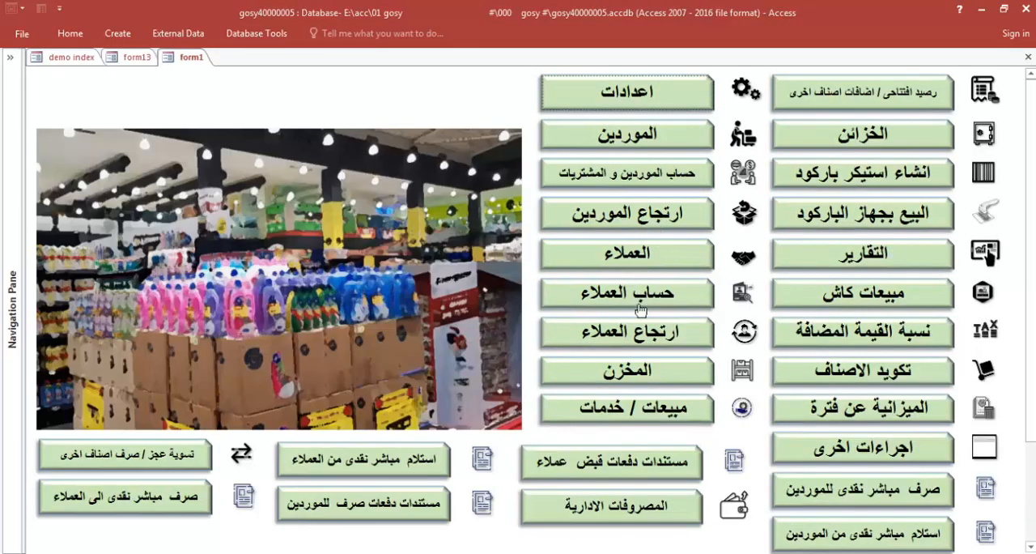
# View the quantities-only stock balance in المخزن and close the warehouse form
pyautogui.click(640, 382)
pyautogui.click(914, 106)
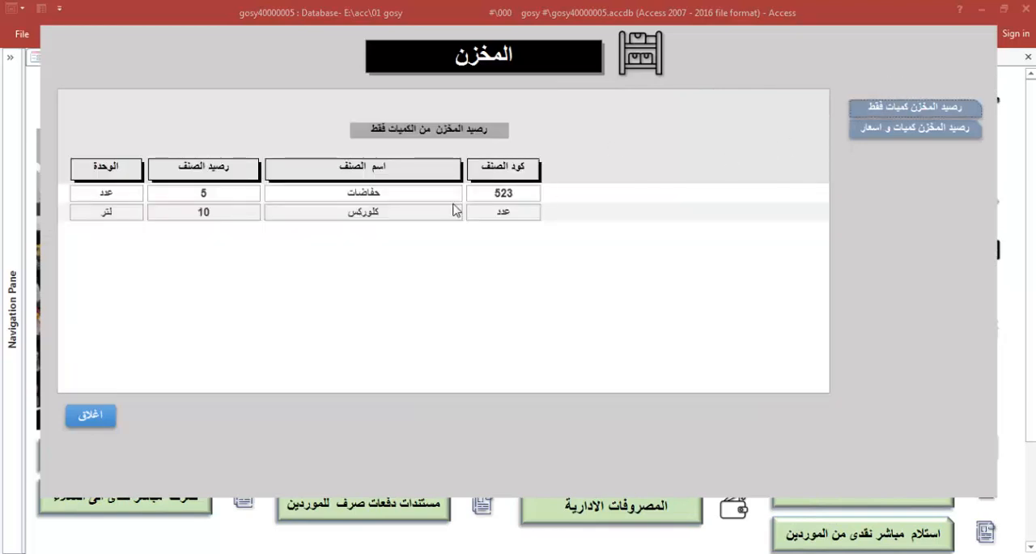
pyautogui.click(103, 413)
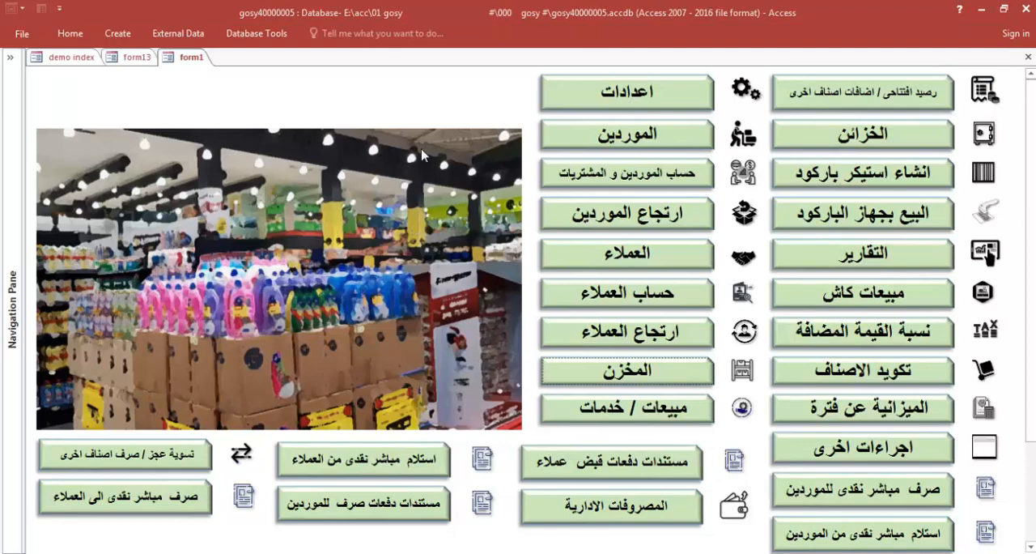
# View the الفواتير السابقة section of the supplier and purchases accounts form, then close the form
pyautogui.click(9, 58)
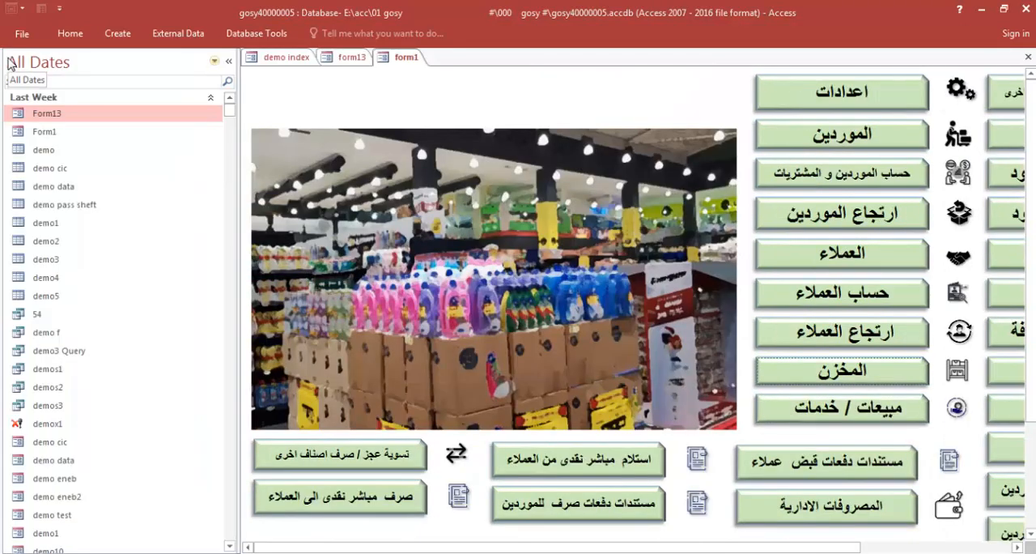
pyautogui.click(228, 61)
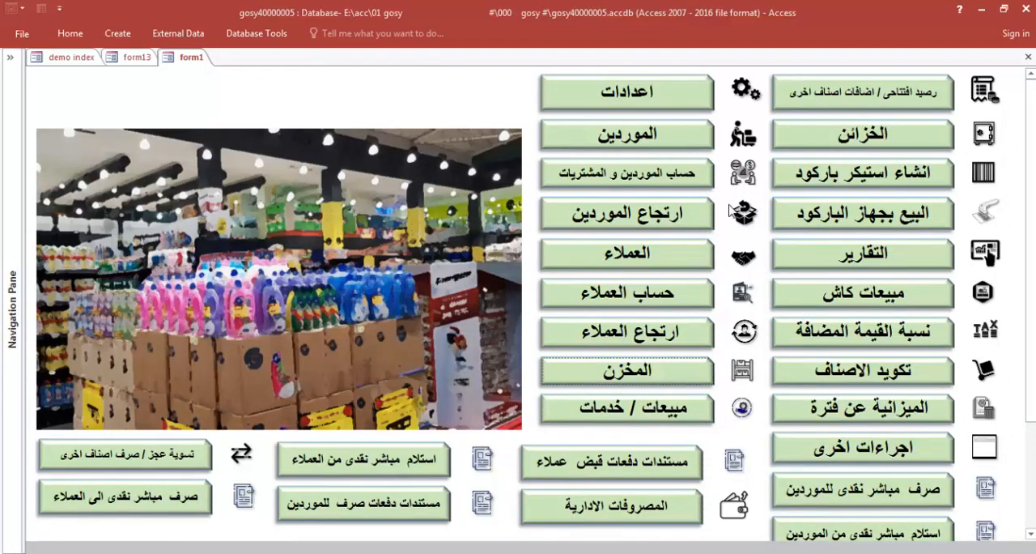
pyautogui.click(629, 173)
pyautogui.click(297, 84)
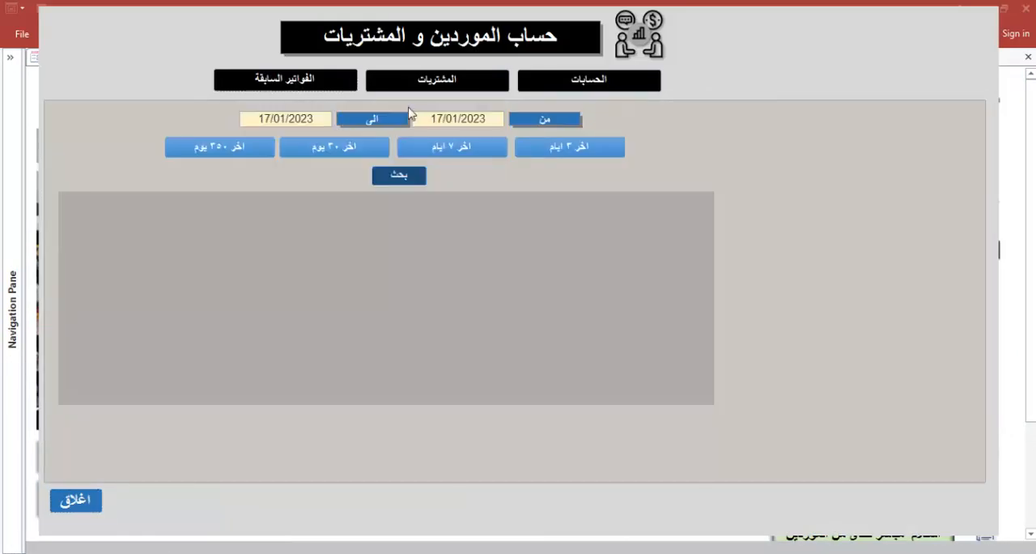
pyautogui.rightClick(828, 79)
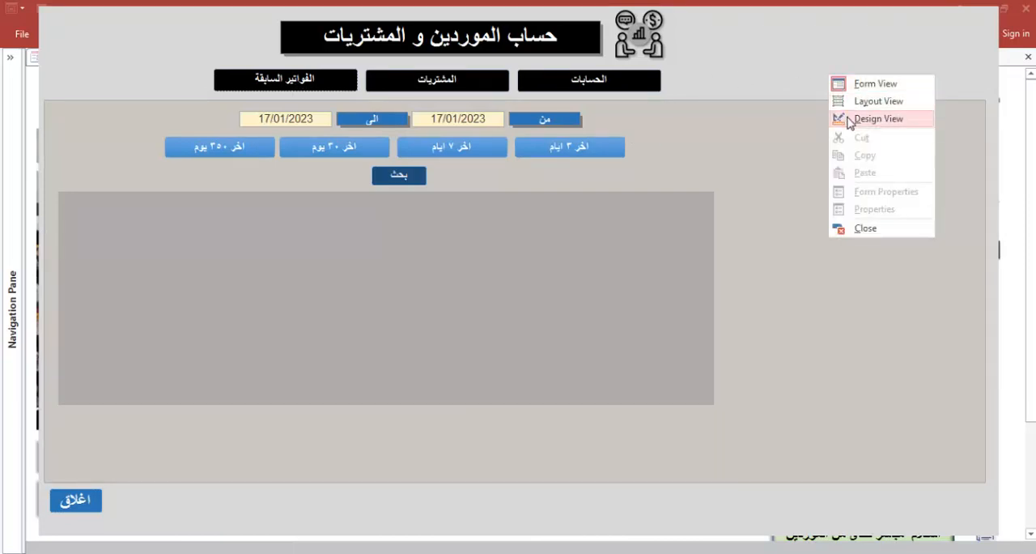
pyautogui.click(71, 499)
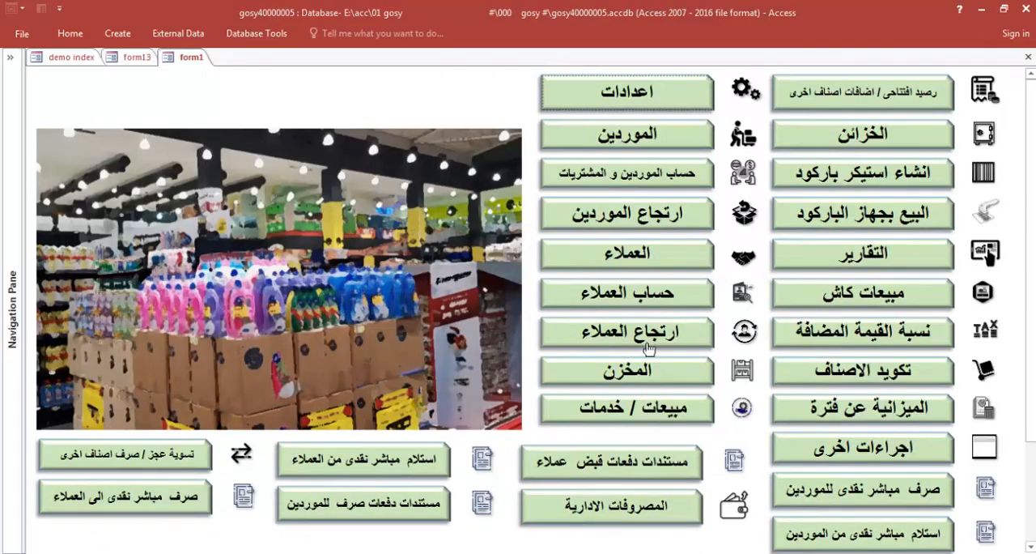
# Reopen purchase invoice 1 from the account of شركة الحمد, switch its form to Design View, and close the supplier accounts
pyautogui.click(665, 180)
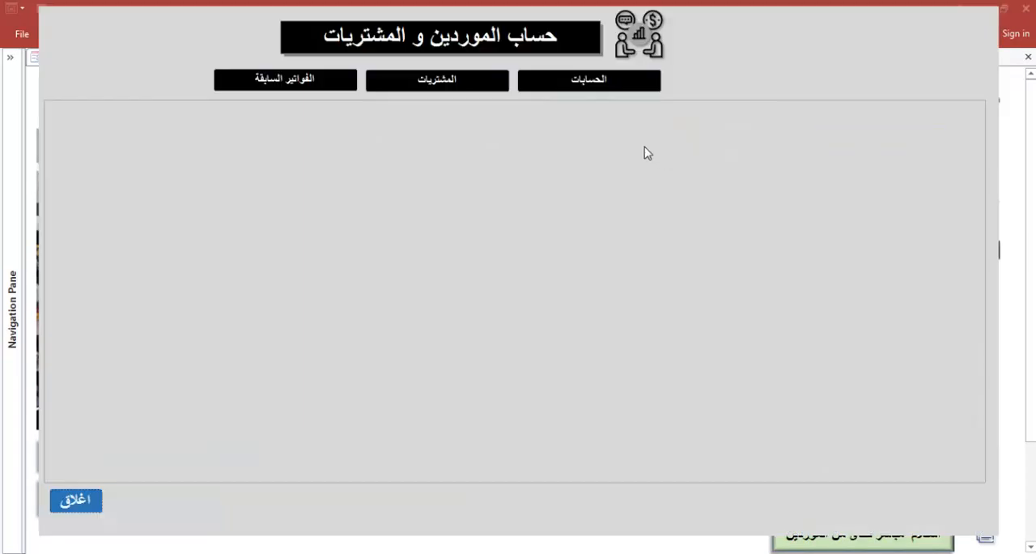
pyautogui.click(601, 81)
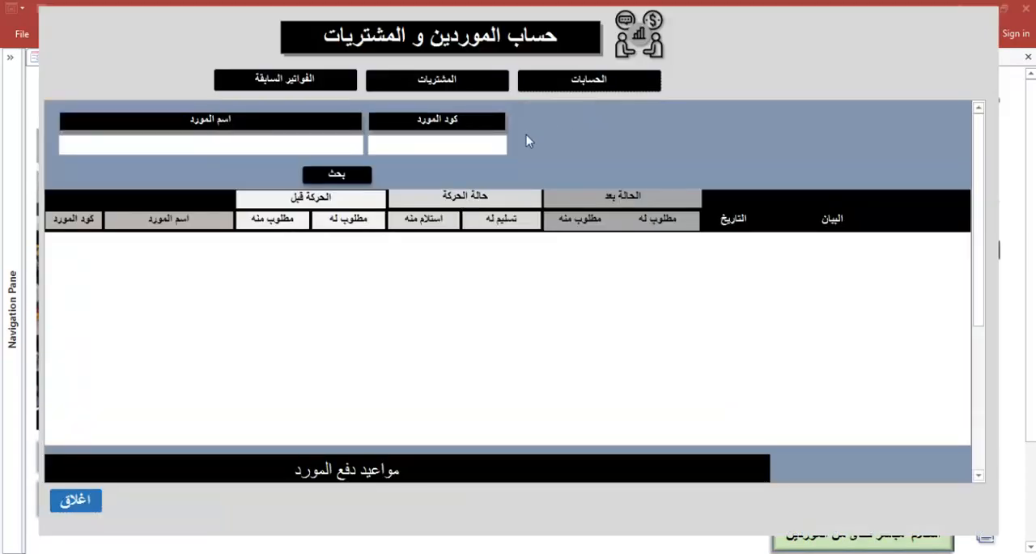
pyautogui.click(291, 143)
pyautogui.click(324, 196)
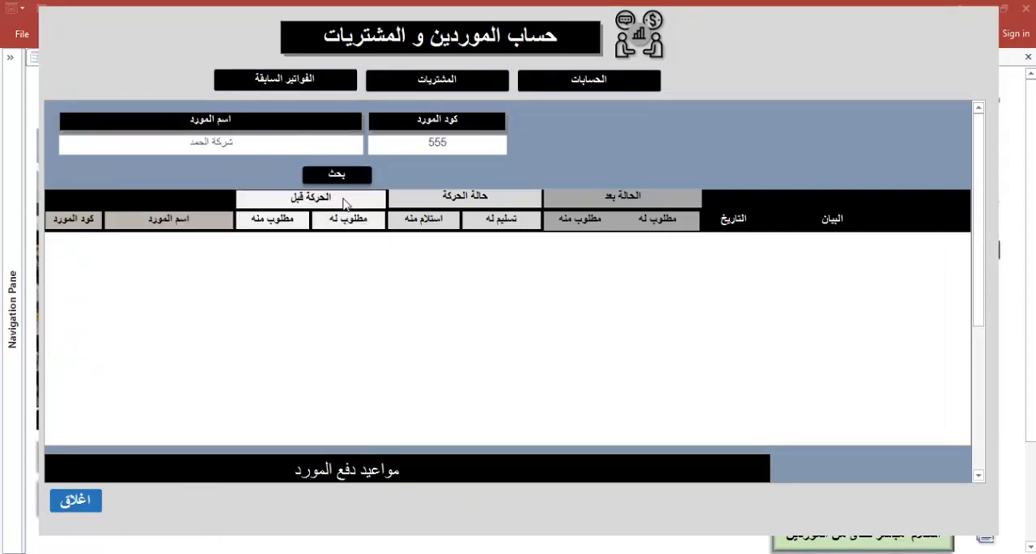
pyautogui.click(897, 260)
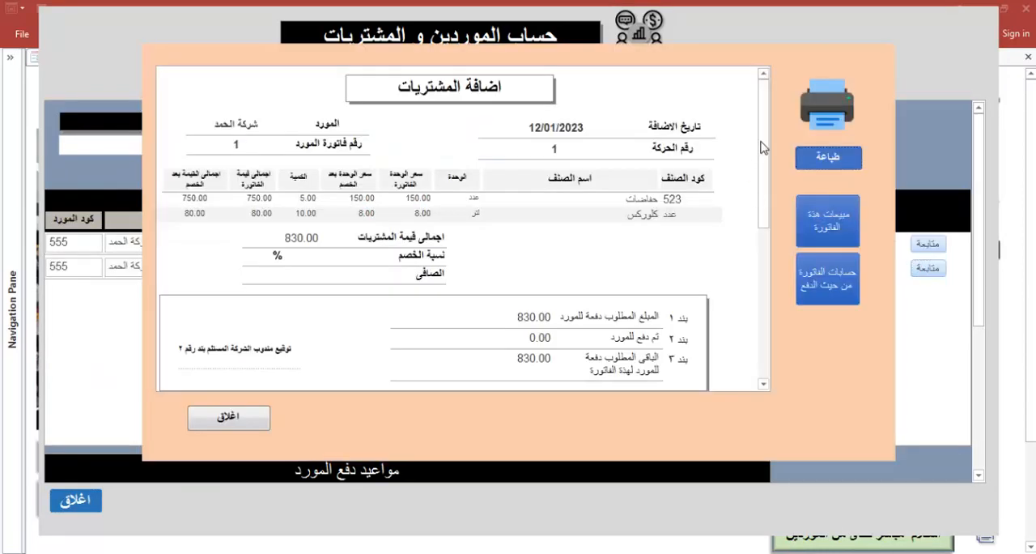
pyautogui.rightClick(792, 81)
pyautogui.click(830, 226)
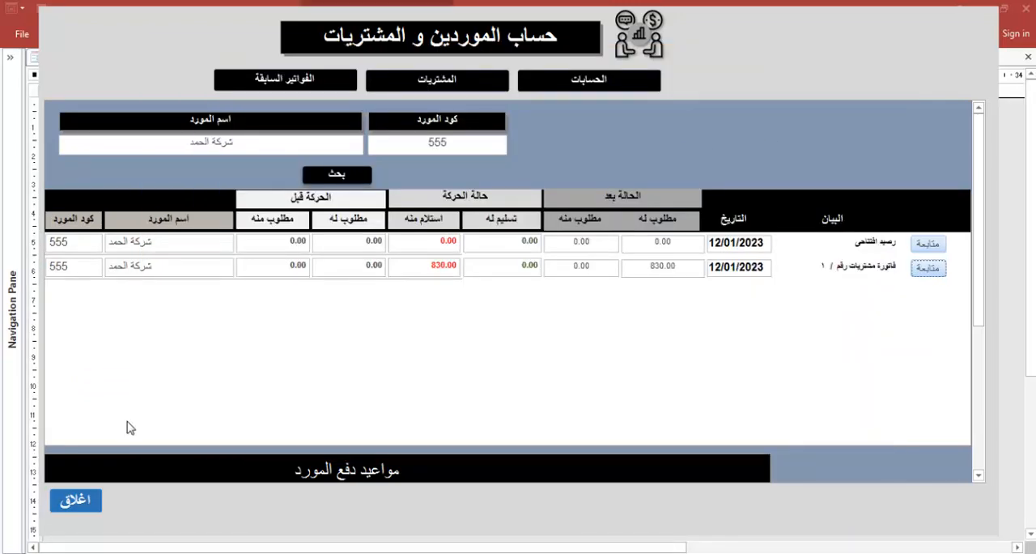
pyautogui.click(75, 500)
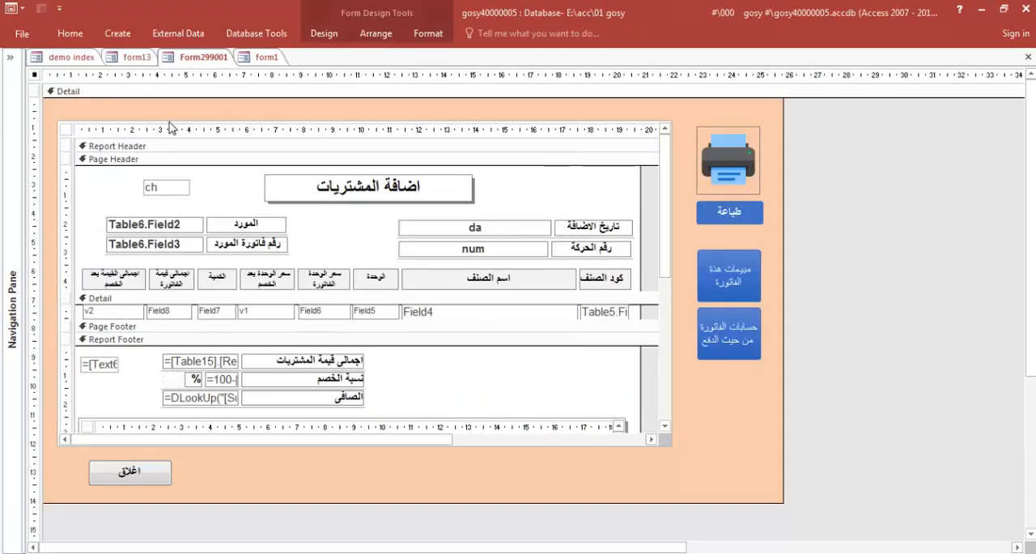
# Inspect the invoice subreport's Source Object property, copy the report name Report2, and close the property sheet and form
pyautogui.click(69, 127)
pyautogui.click(323, 34)
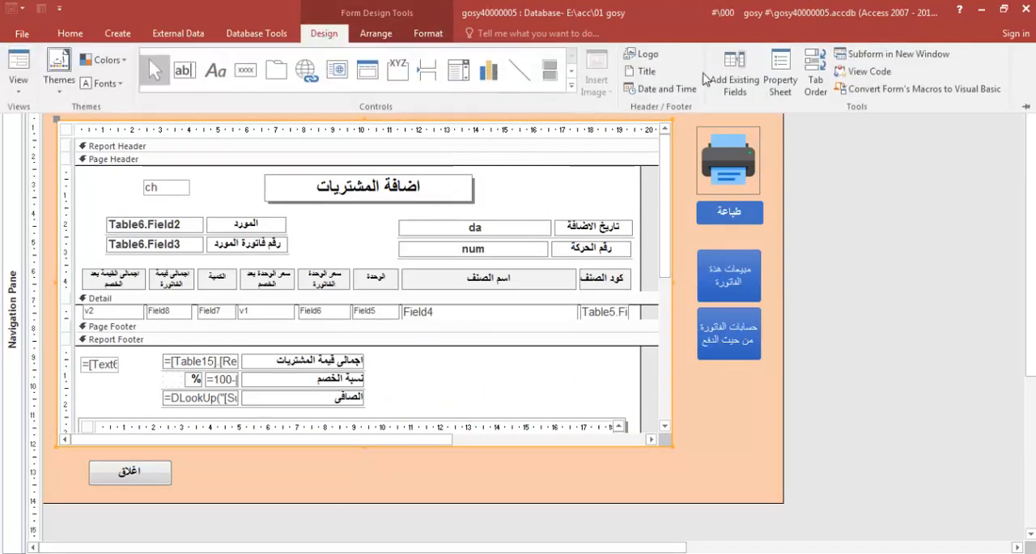
pyautogui.click(780, 74)
pyautogui.click(868, 144)
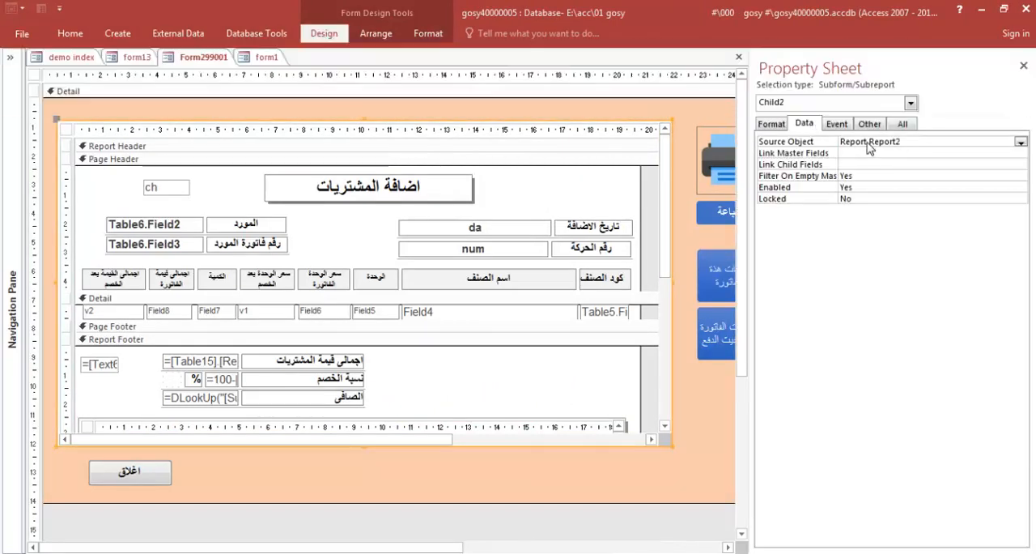
pyautogui.moveTo(875, 142); pyautogui.dragTo(916, 142)
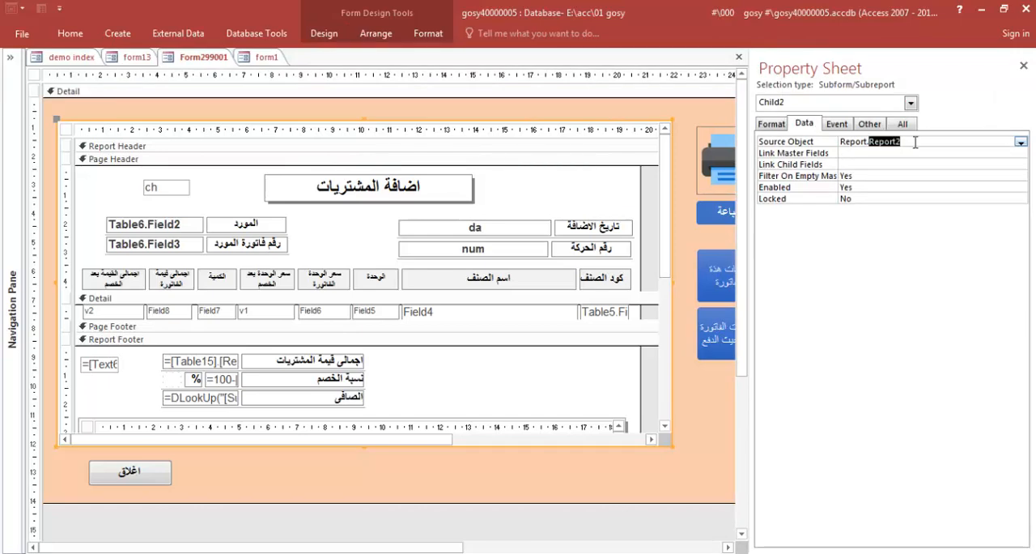
pyautogui.click(1023, 66)
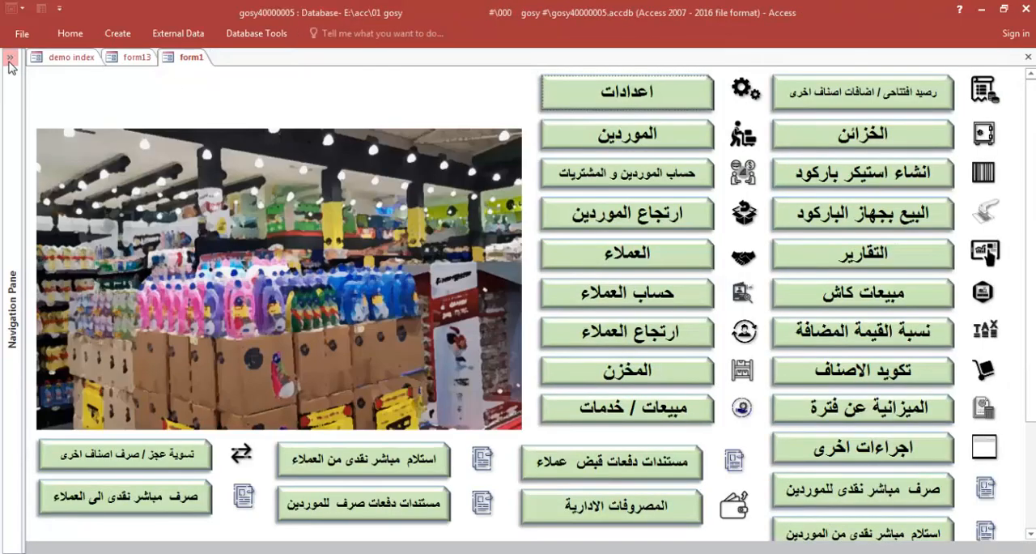
# Search the database objects for Report2 and open that report in Design View
pyautogui.click(9, 57)
pyautogui.click(24, 82)
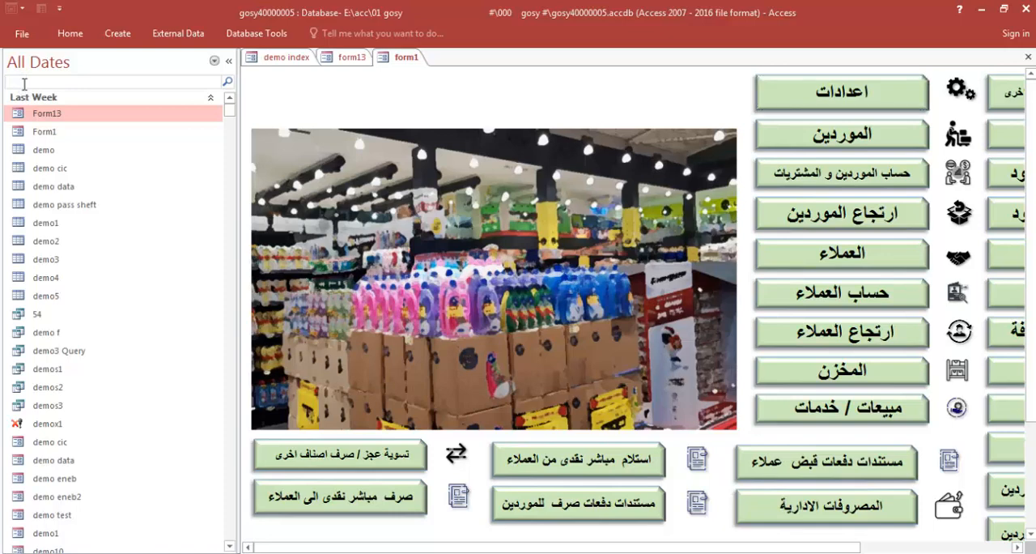
pyautogui.write('Report2')
pyautogui.rightClick(50, 113)
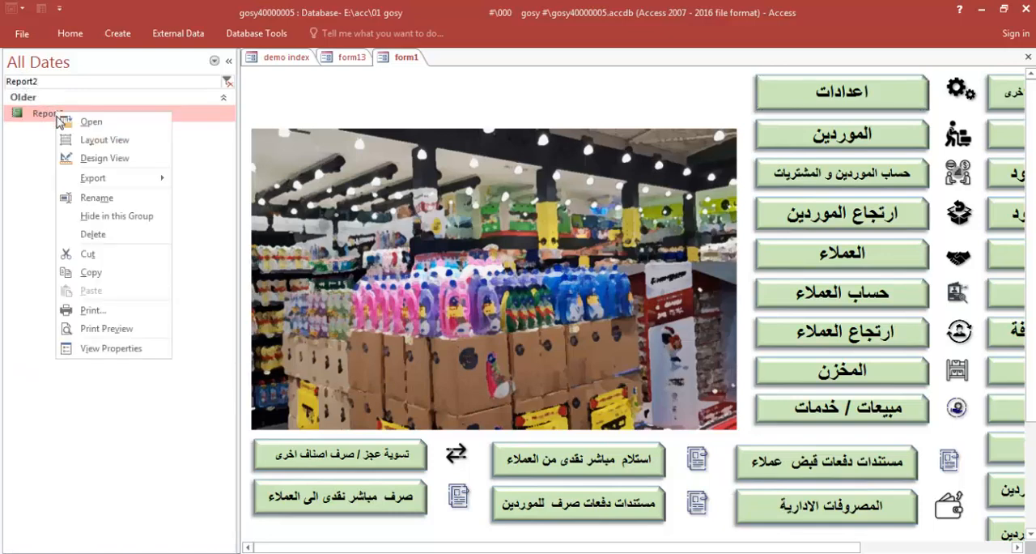
pyautogui.click(96, 162)
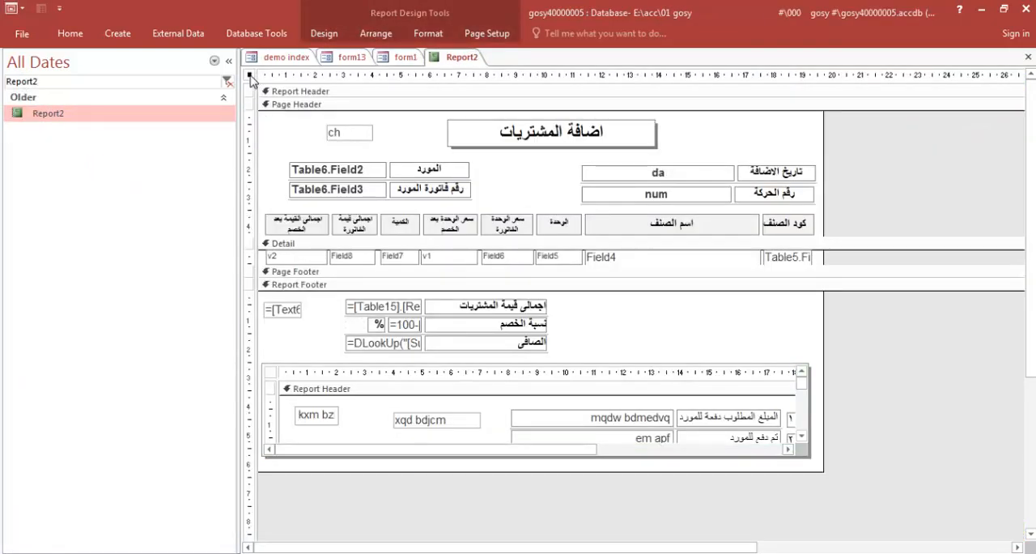
# Copy the table name Table7 from Report2's Record Source, search for it, and open the table
pyautogui.doubleClick(250, 75)
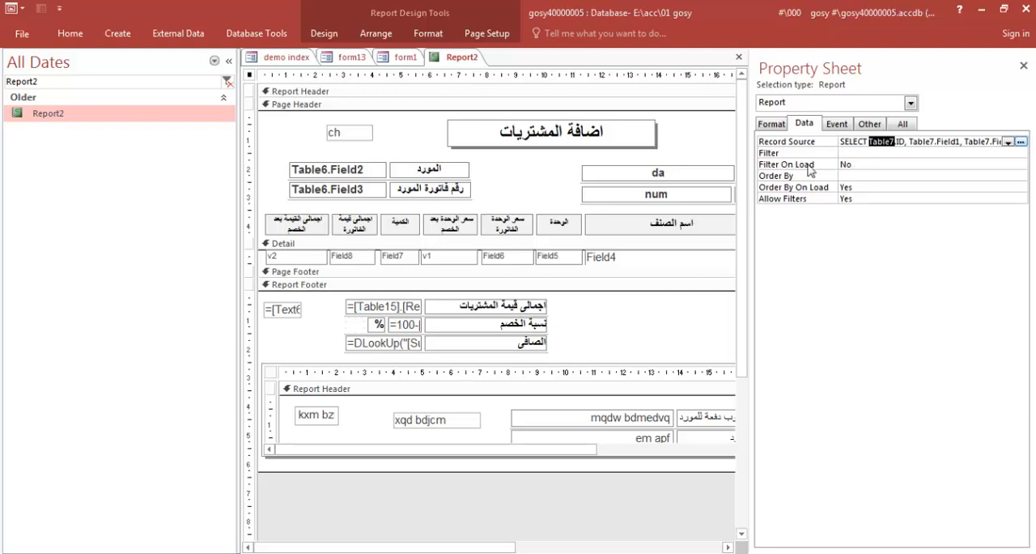
pyautogui.doubleClick(30, 81)
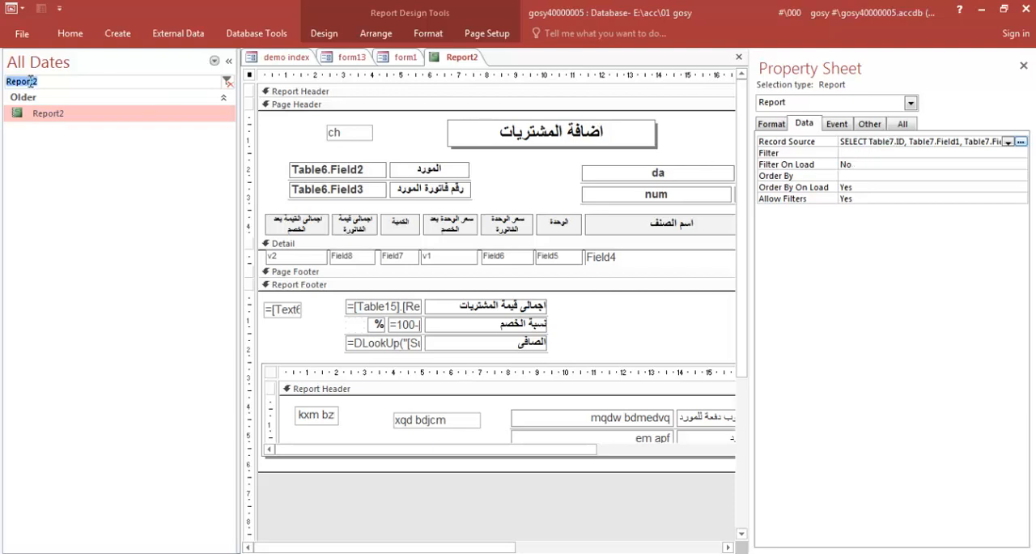
pyautogui.write('Table7')
pyautogui.doubleClick(49, 133)
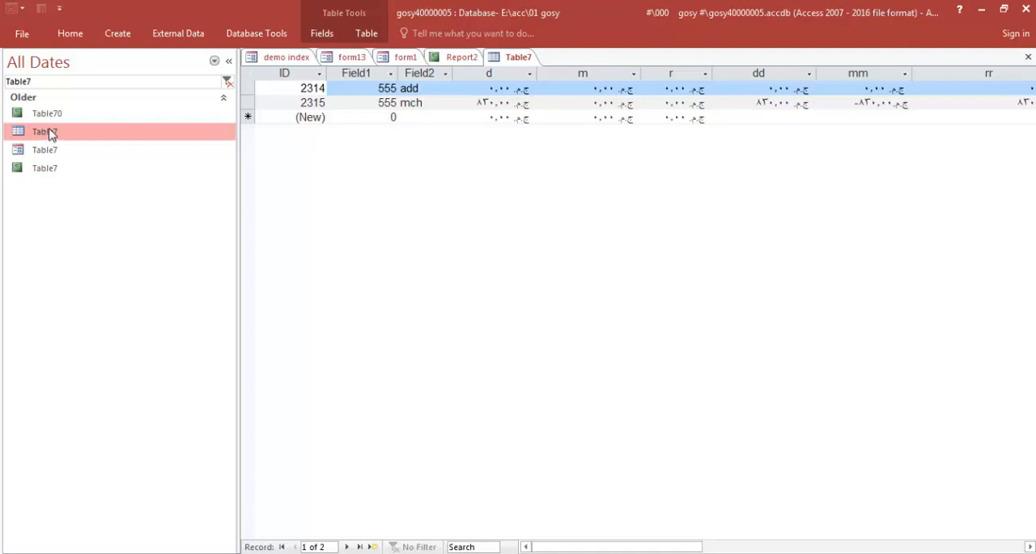
# Search the database objects for Table5 and open that table
pyautogui.click(33, 82)
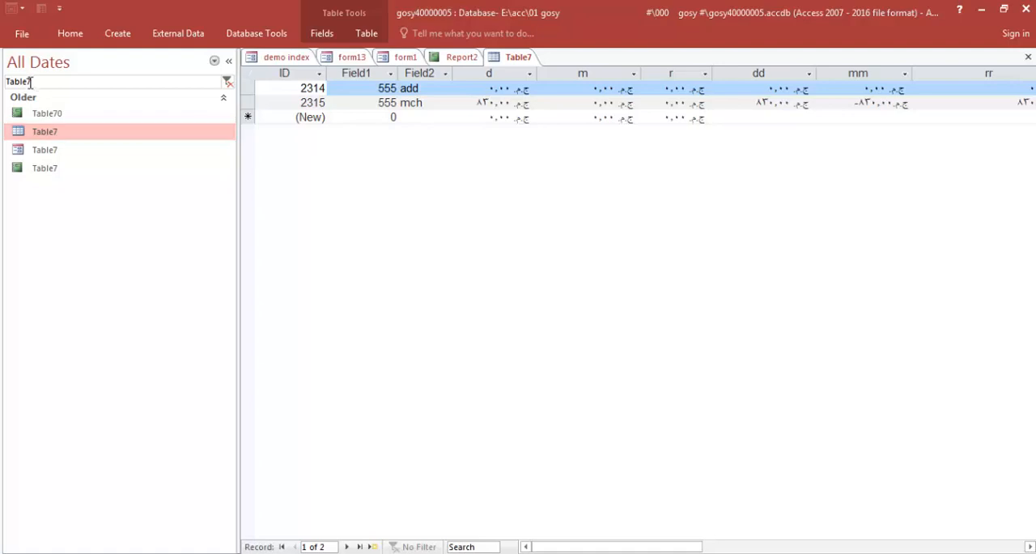
pyautogui.click(49, 115)
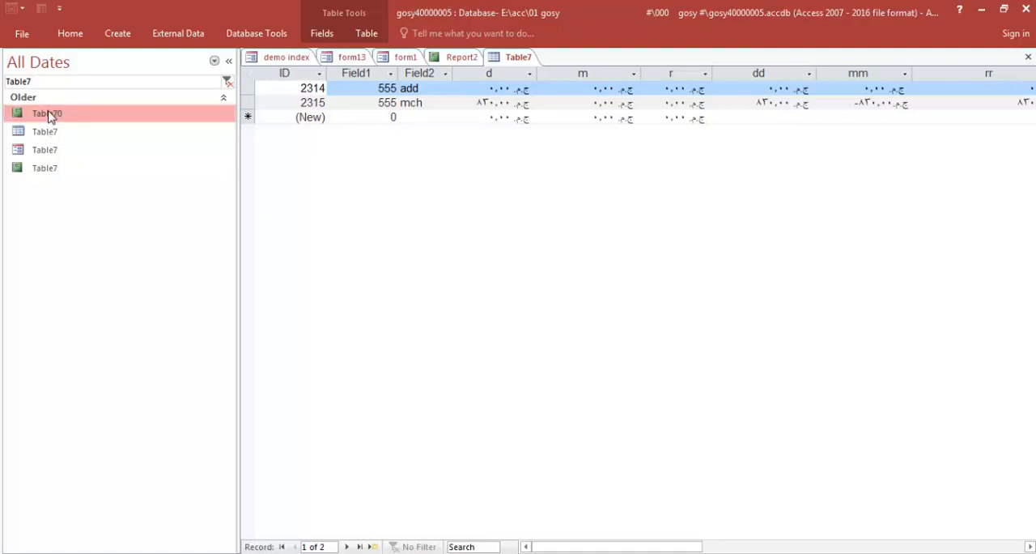
pyautogui.click(31, 82)
pyautogui.press('BackSpace')
pyautogui.write('5')
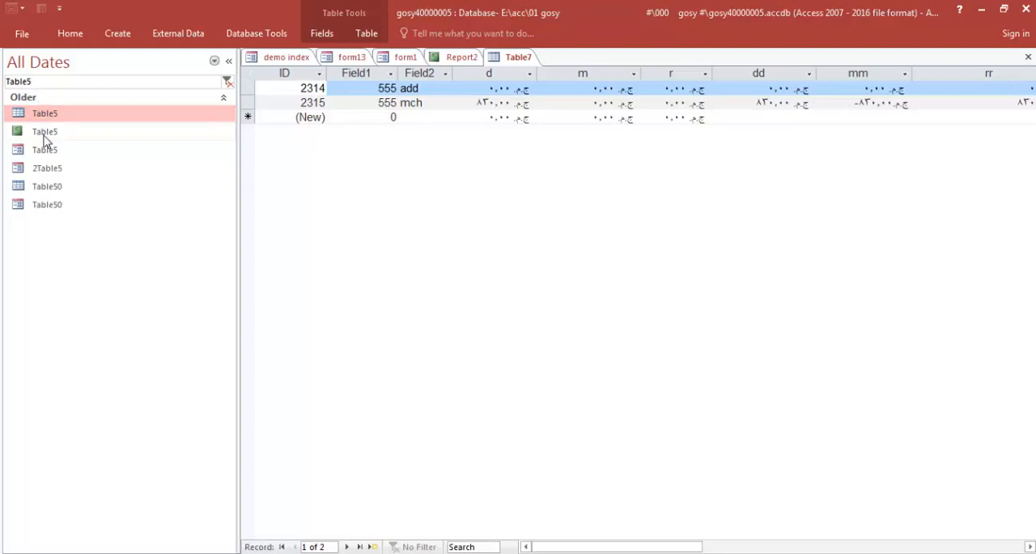
pyautogui.doubleClick(46, 115)
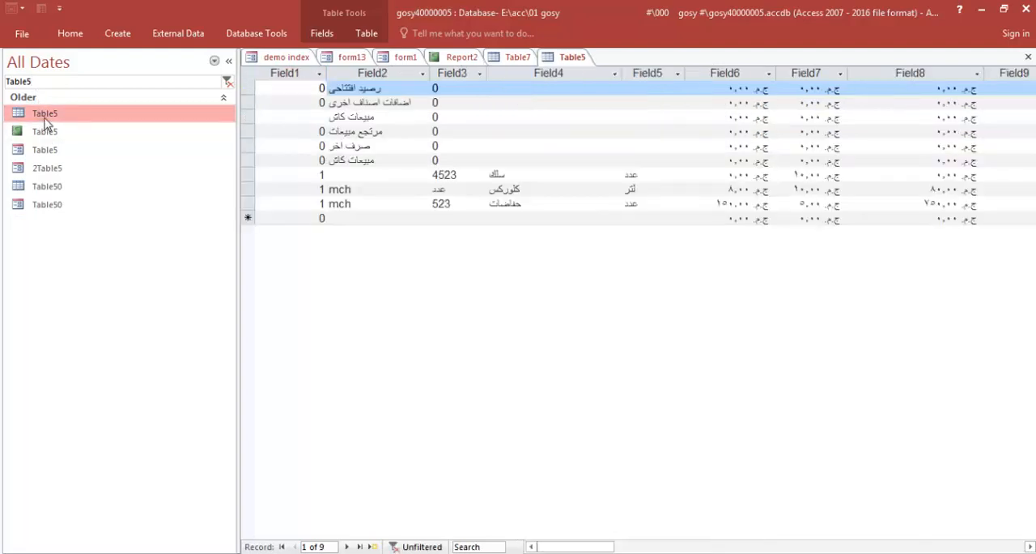
# Examine the two records marked mch in Table5 across all their columns, from Field2 through HuXuMv
pyautogui.click(335, 188)
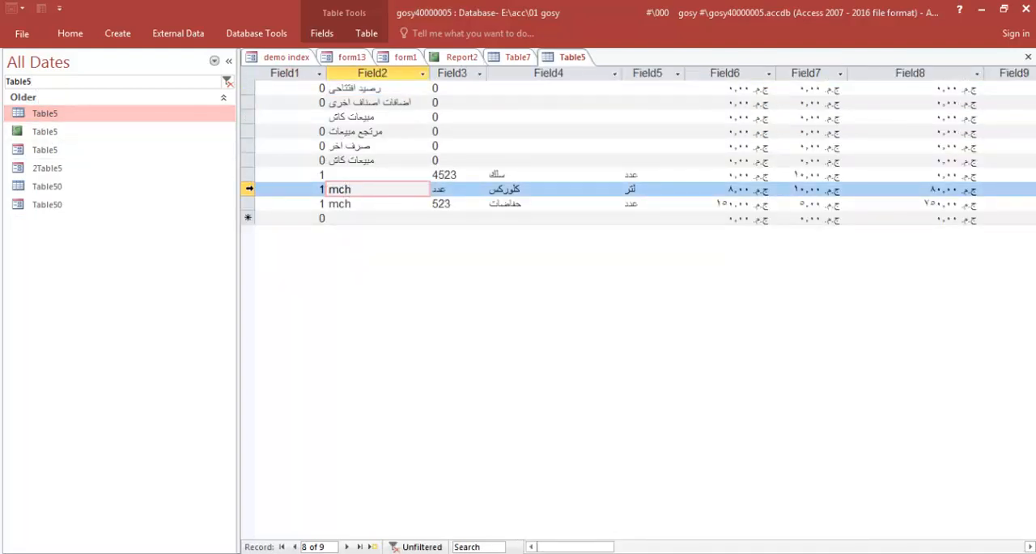
pyautogui.moveTo(247, 189); pyautogui.dragTo(248, 197)
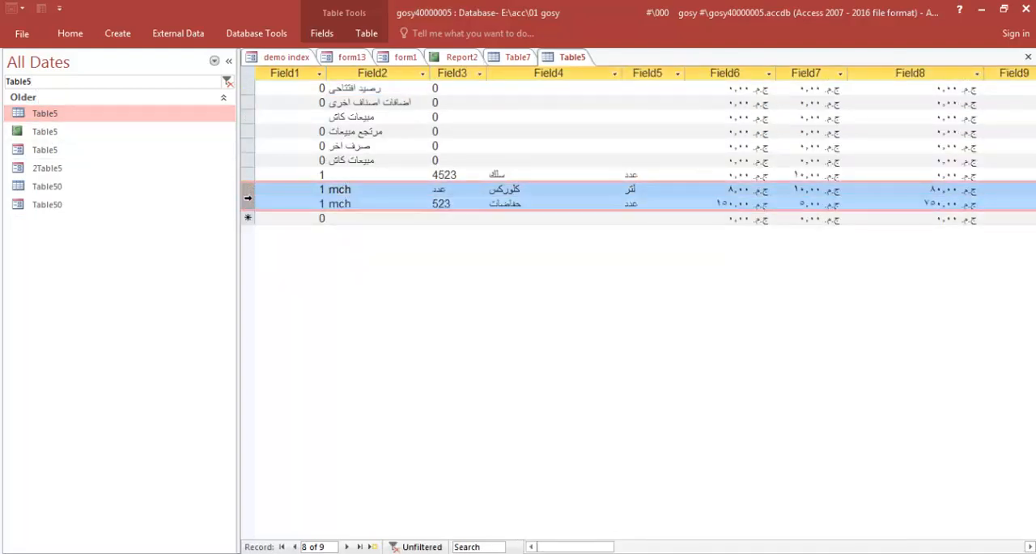
pyautogui.click(230, 63)
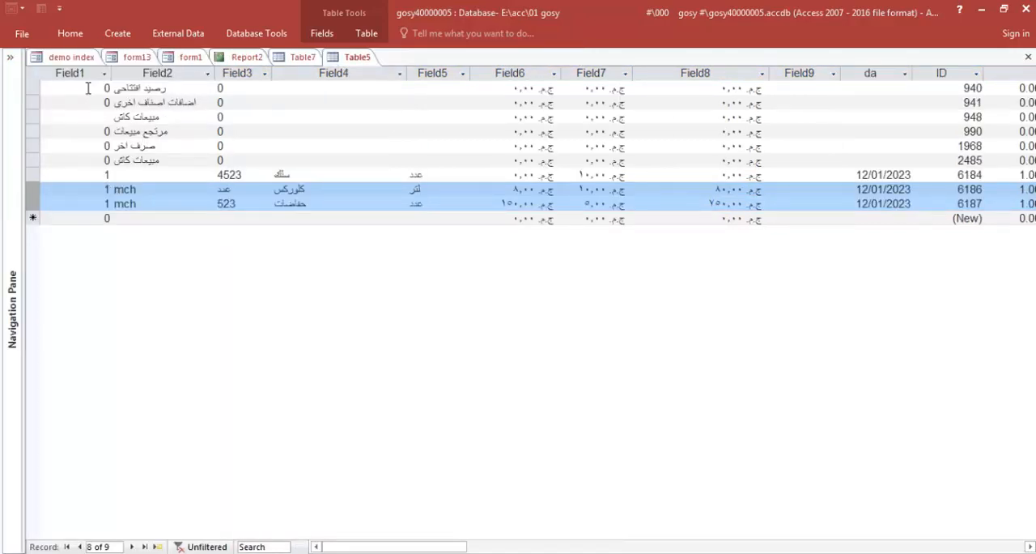
pyautogui.click(234, 191)
pyautogui.click(230, 204)
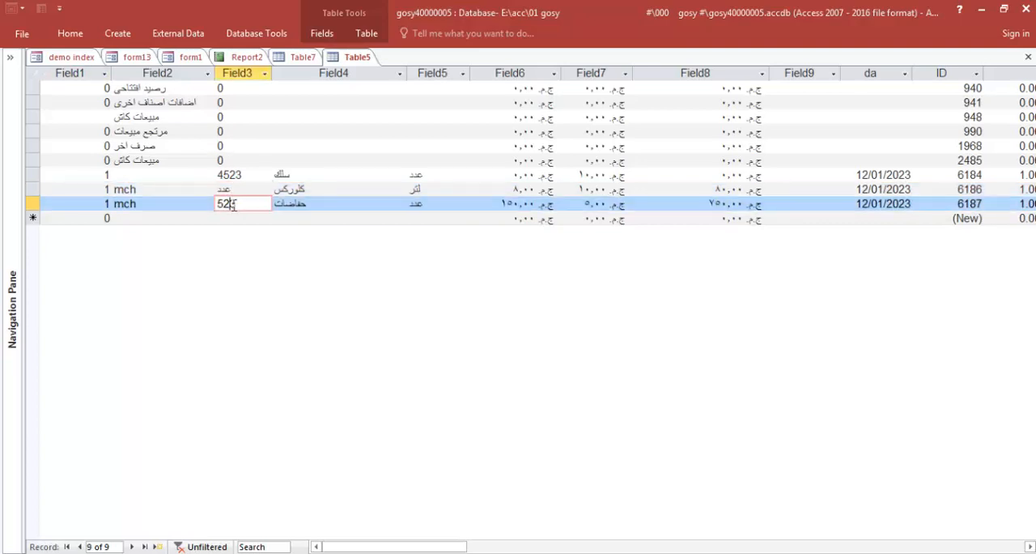
pyautogui.click(300, 194)
pyautogui.click(305, 204)
pyautogui.click(416, 192)
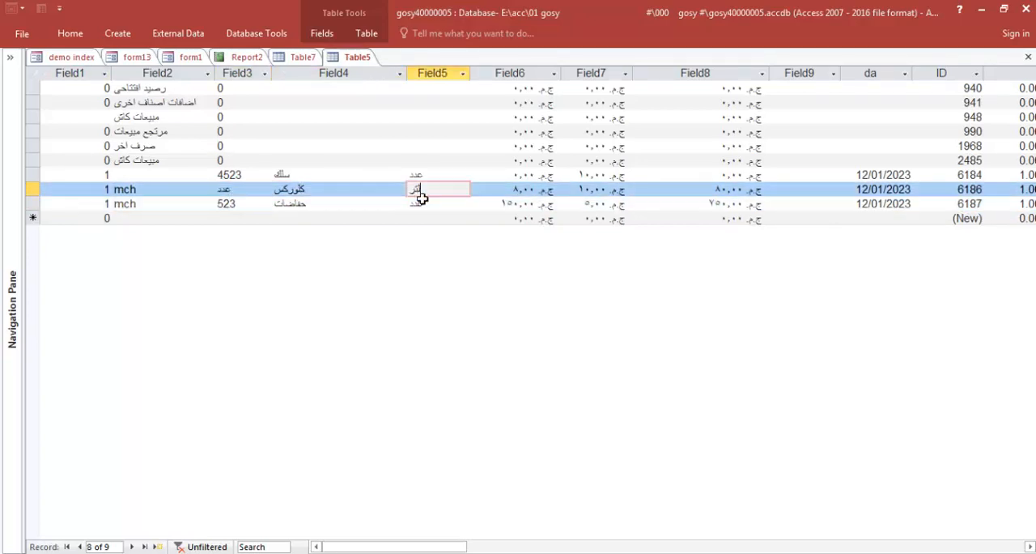
pyautogui.click(416, 203)
pyautogui.click(510, 192)
pyautogui.click(511, 204)
pyautogui.click(582, 192)
pyautogui.click(623, 204)
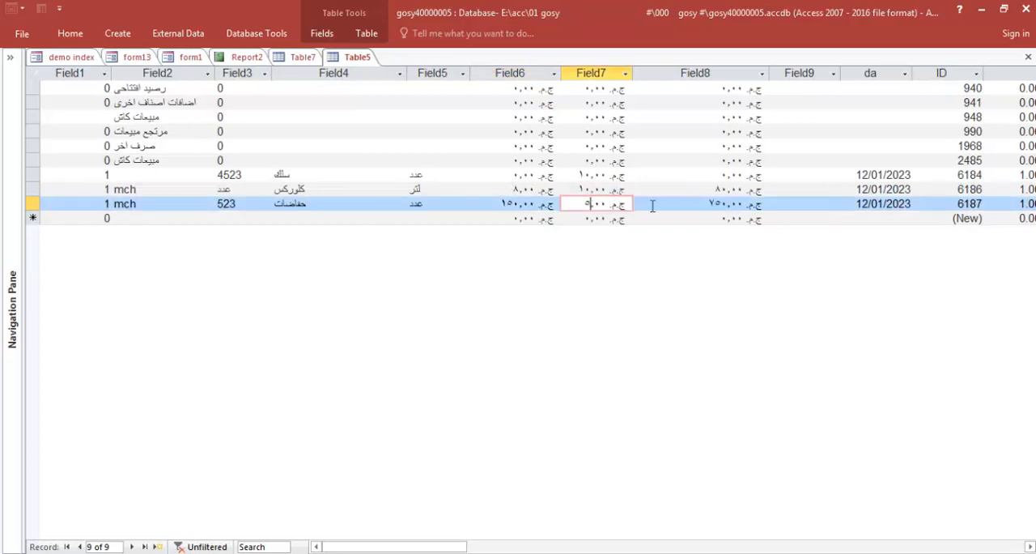
pyautogui.click(722, 193)
pyautogui.click(727, 204)
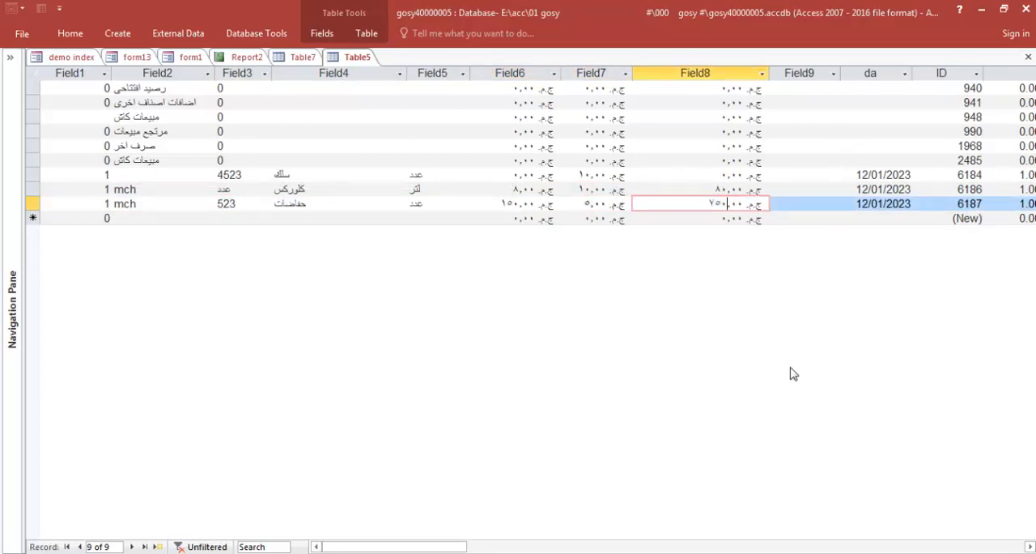
pyautogui.moveTo(357, 547); pyautogui.dragTo(486, 550)
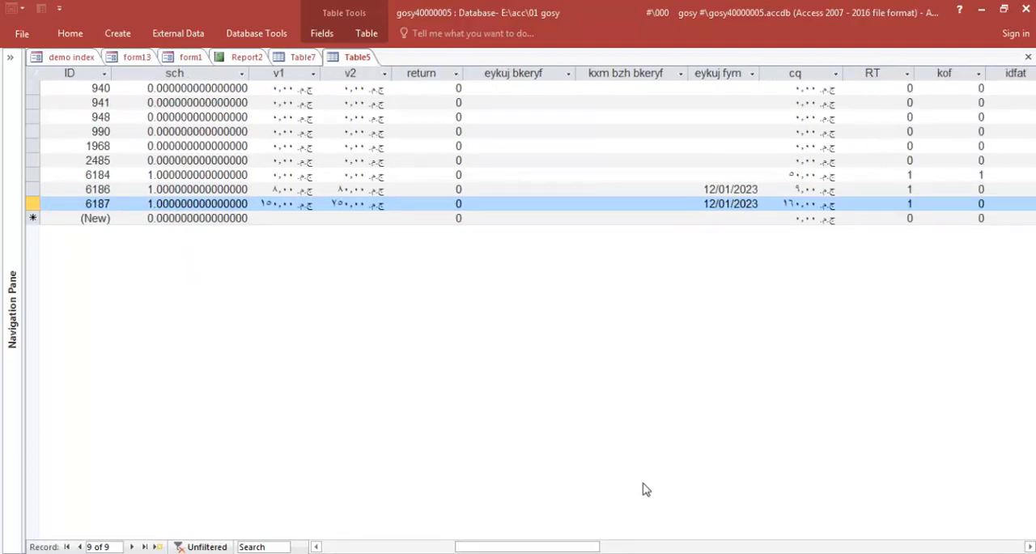
pyautogui.moveTo(565, 548); pyautogui.dragTo(820, 550)
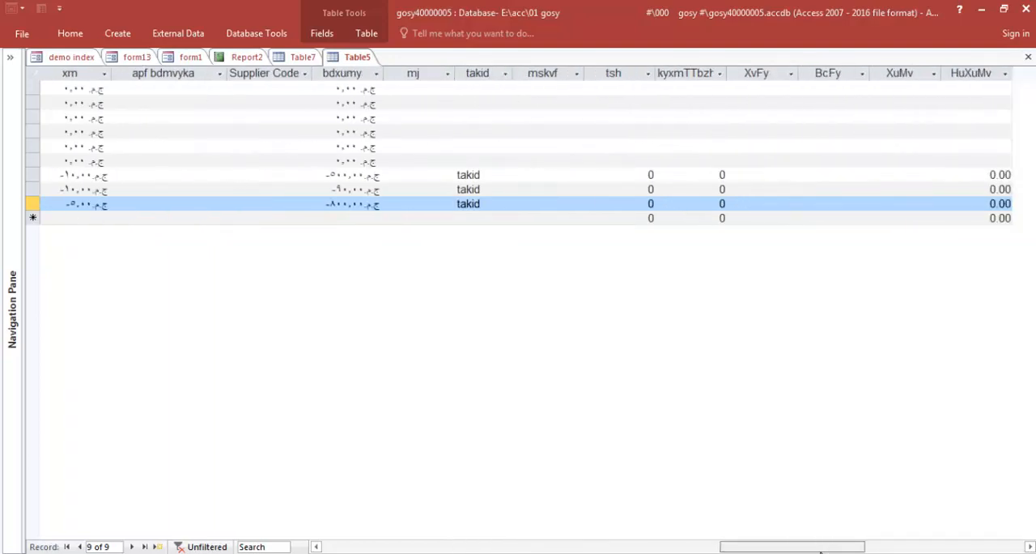
# Close Table5, Table7, the property sheet and Report2
pyautogui.click(1027, 58)
pyautogui.click(1027, 58)
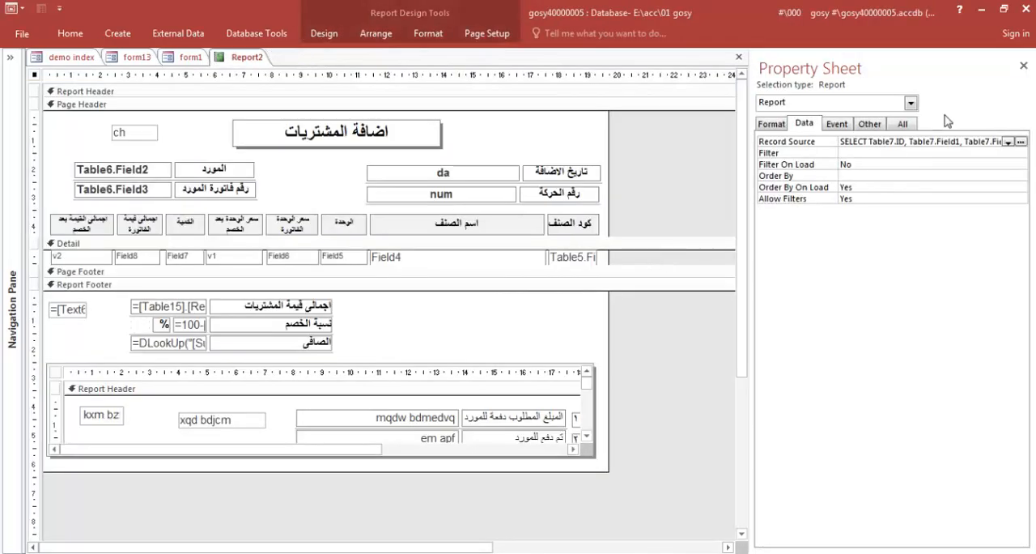
pyautogui.click(1028, 63)
pyautogui.click(1028, 58)
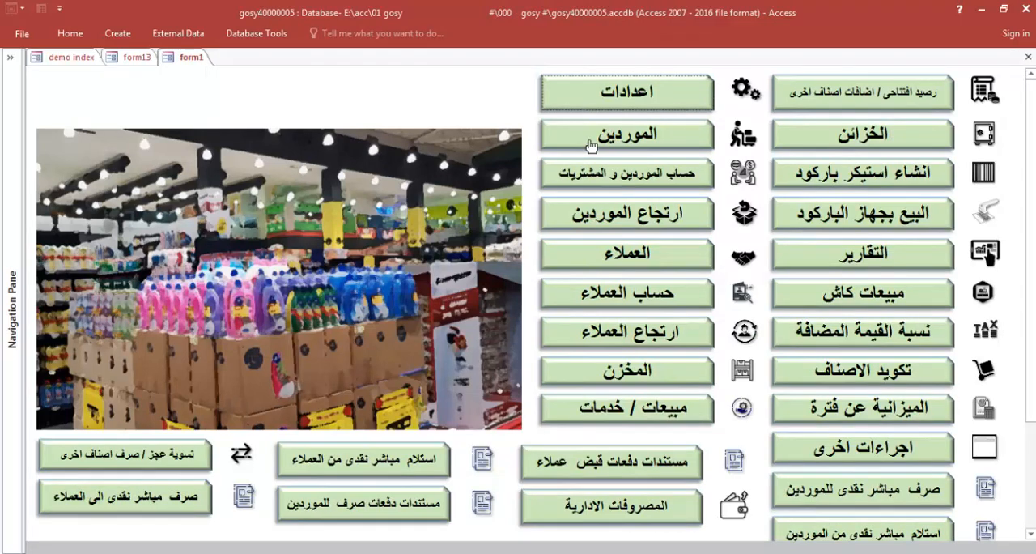
# Start a new purchase invoice in supplier accounts and purchases (حساب الموردين و المشتريات) for the supplier شركة الحمد
pyautogui.click(609, 178)
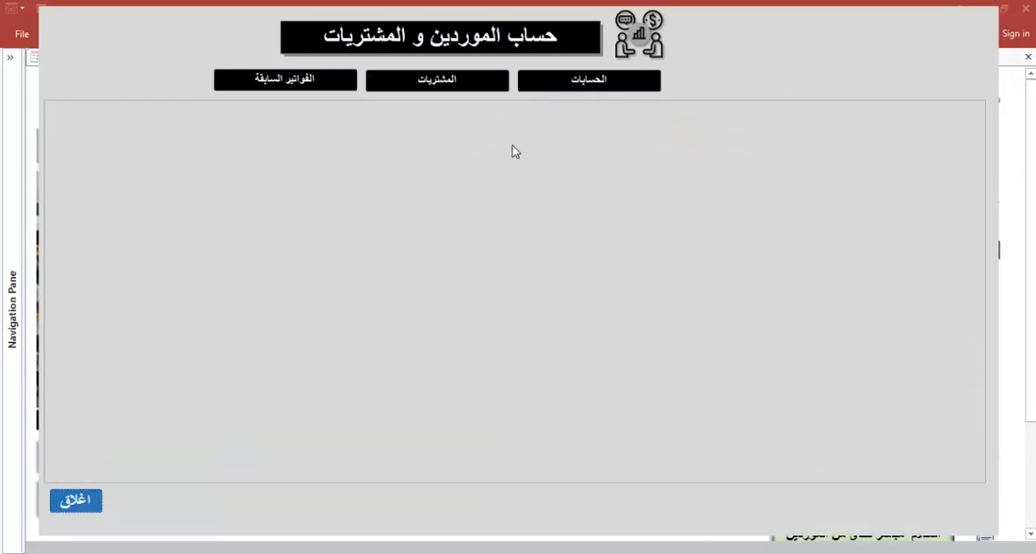
pyautogui.click(419, 83)
pyautogui.click(178, 119)
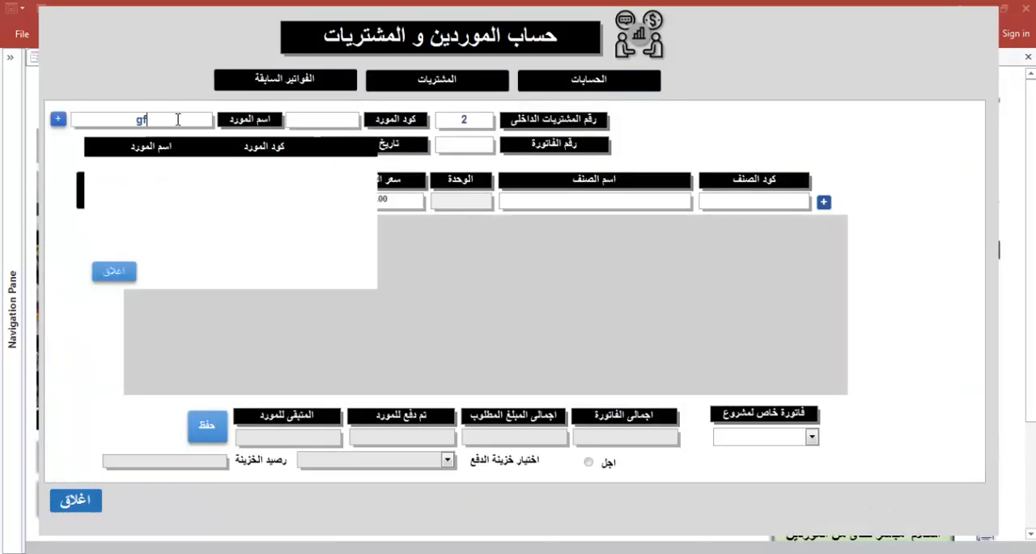
pyautogui.click(333, 171)
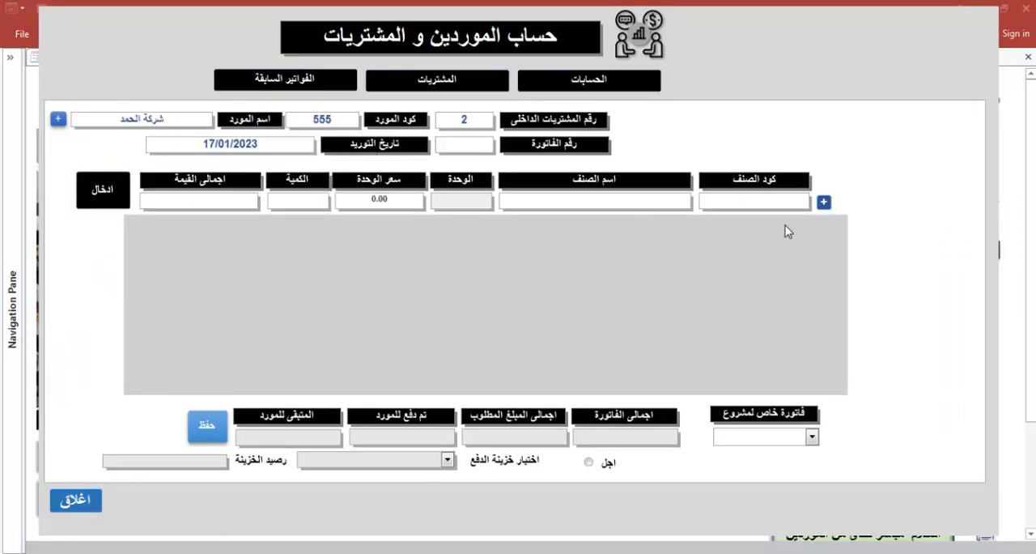
# Add a new item named شنطة with code 45325 and unit عدد, take its barcode from the item code, and save it
pyautogui.click(823, 202)
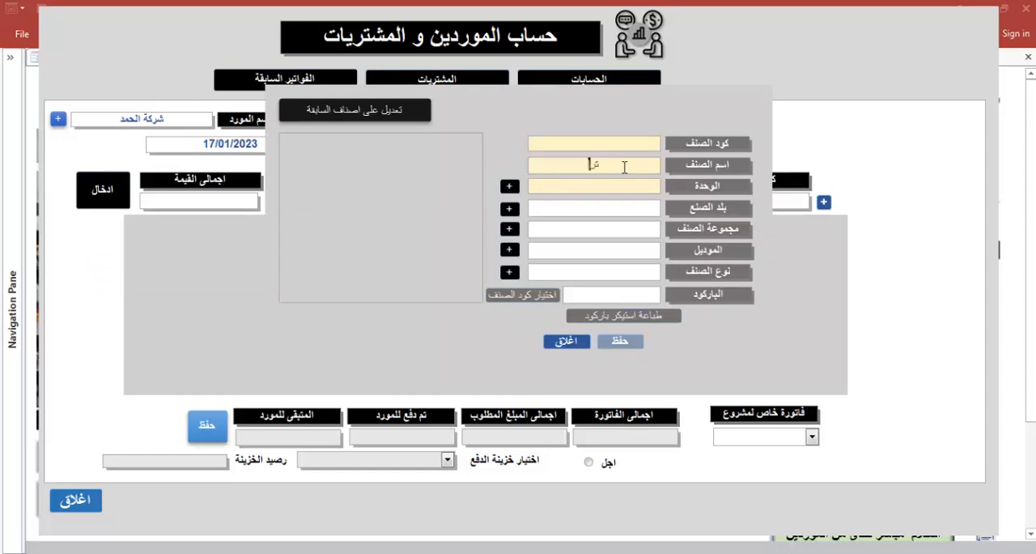
pyautogui.write('ة')
pyautogui.click(620, 143)
pyautogui.write('45325')
pyautogui.write('ع')
pyautogui.write('دد')
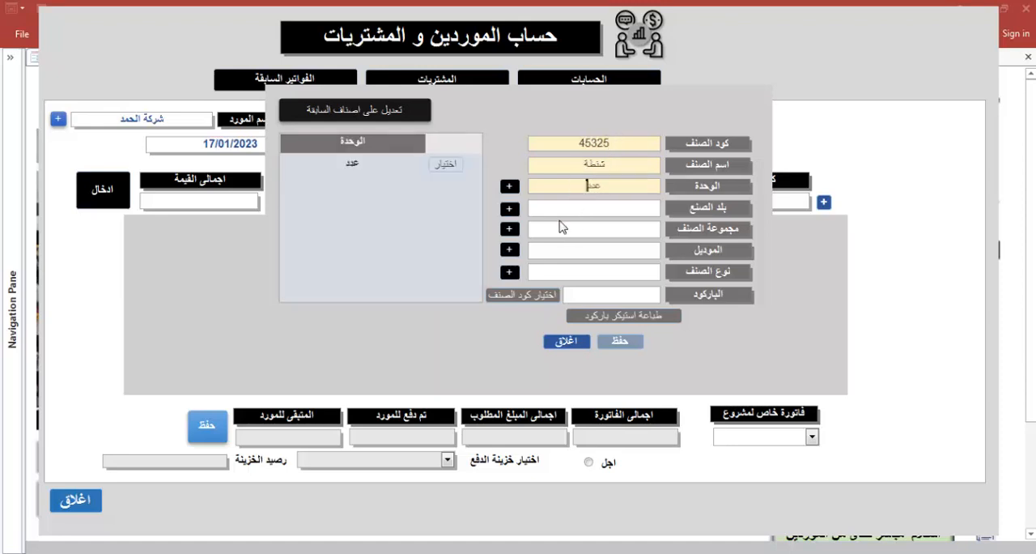
pyautogui.click(549, 295)
pyautogui.click(620, 341)
pyautogui.click(521, 246)
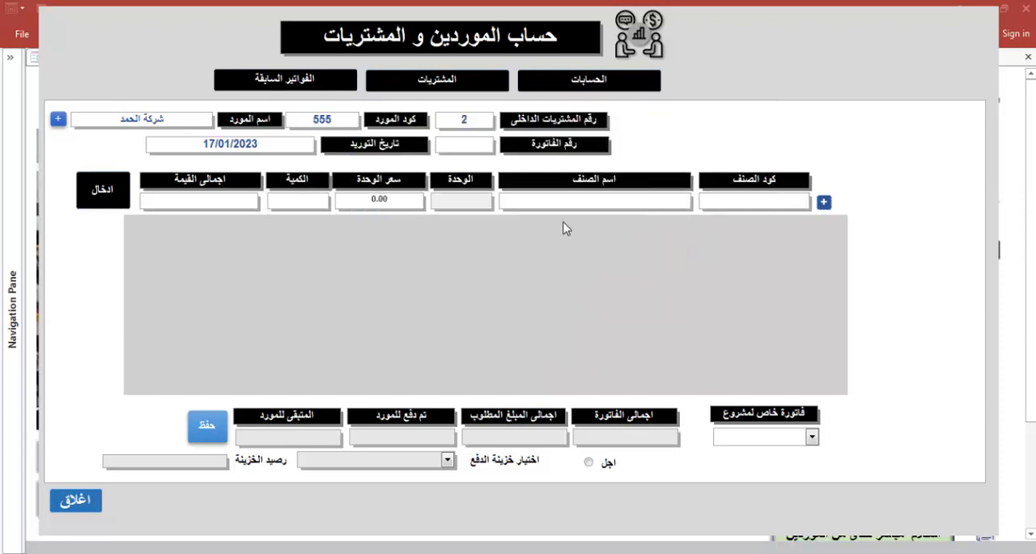
# Choose the item شنطة for the purchase line, with unit price 5 and quantity 100
pyautogui.write('شن')
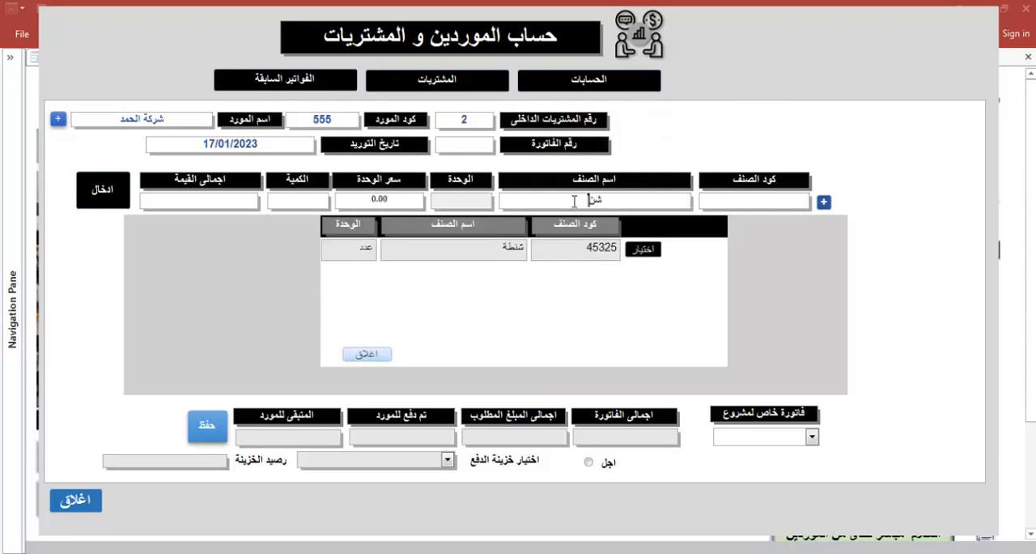
pyautogui.click(633, 256)
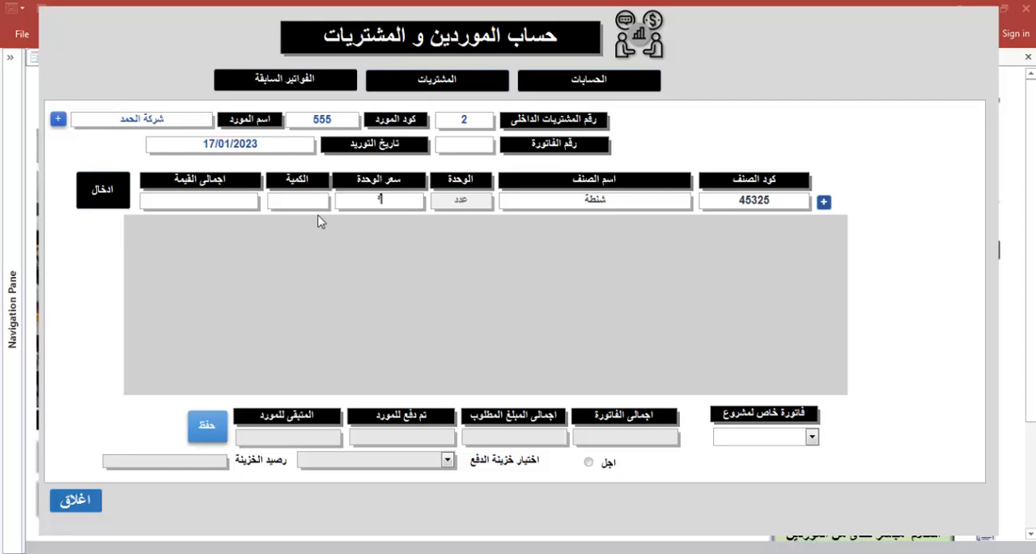
pyautogui.click(311, 202)
pyautogui.write('100')
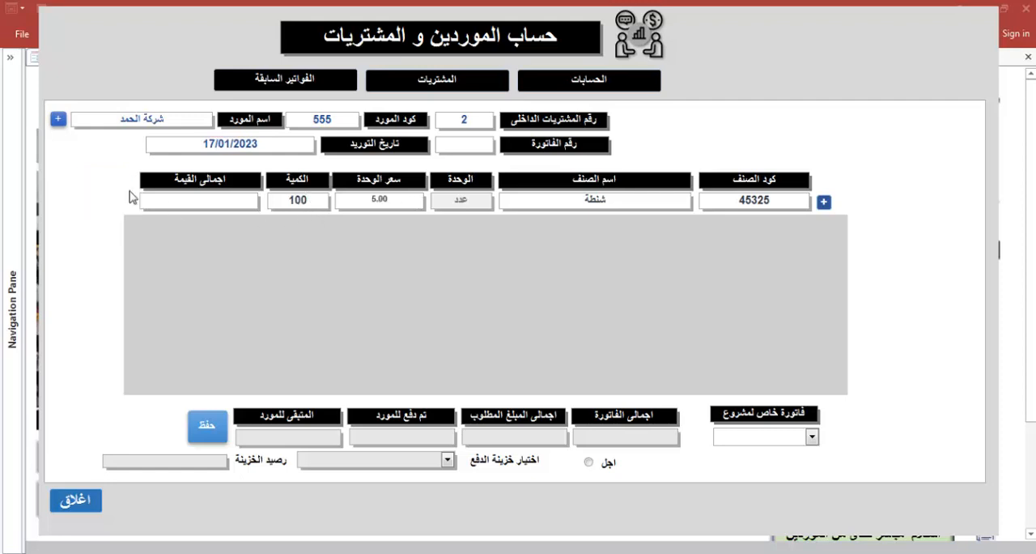
# Set the supplier invoice number to 2 and enter the شنطة line into the purchase invoice
pyautogui.click(103, 191)
pyautogui.click(510, 230)
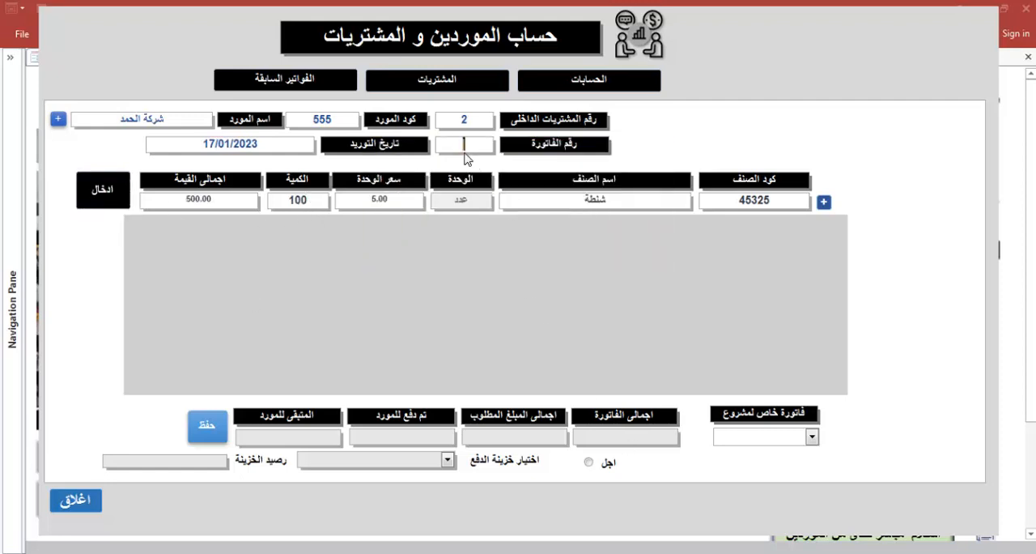
pyautogui.write('2')
pyautogui.click(113, 197)
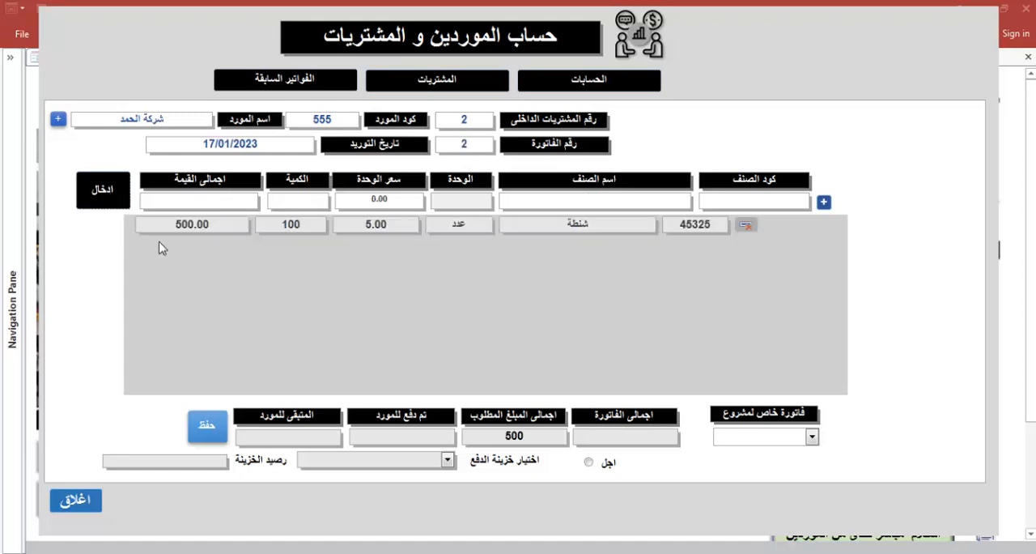
# Mark the purchase invoice as deferred payment (اجل), save it, and close the purchases form
pyautogui.click(588, 462)
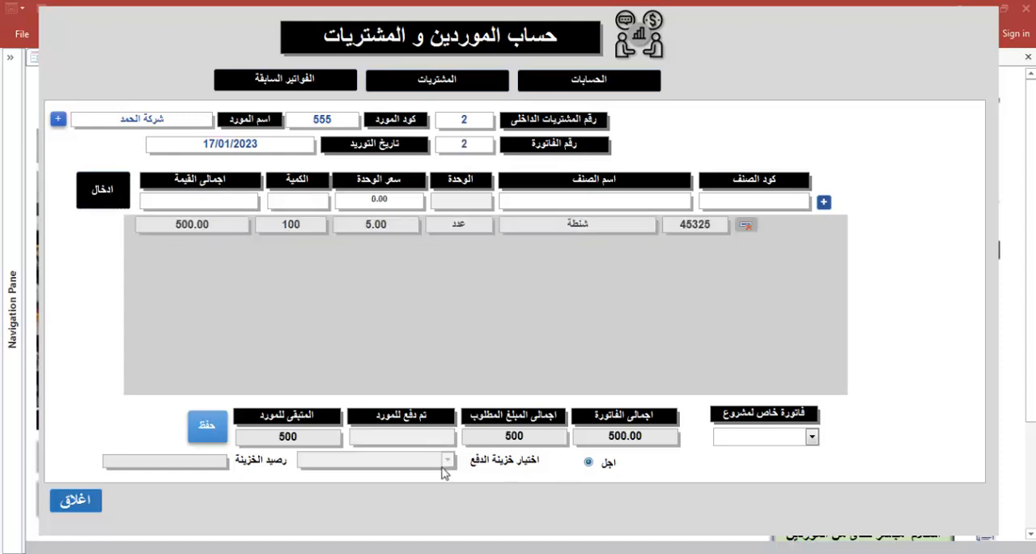
pyautogui.click(206, 426)
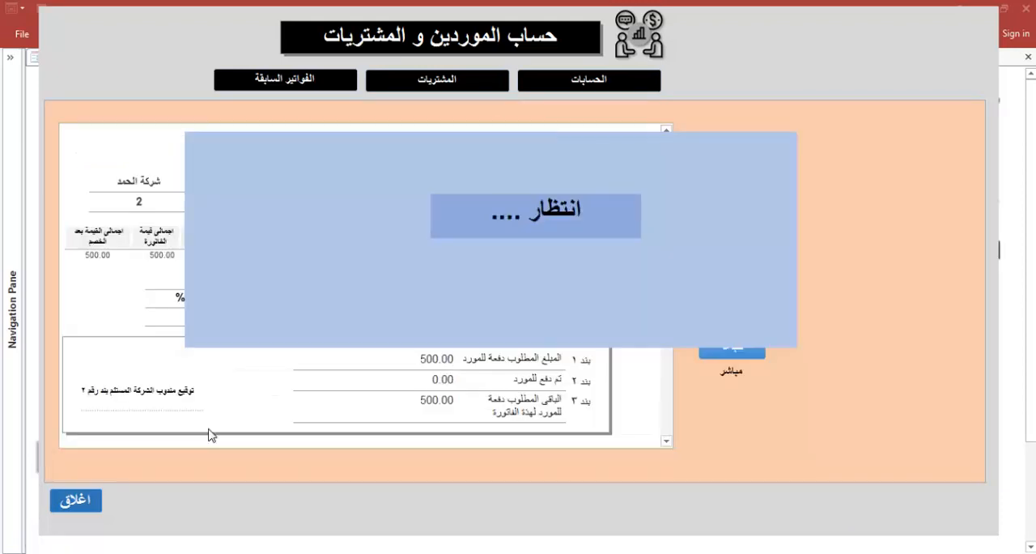
pyautogui.click(76, 501)
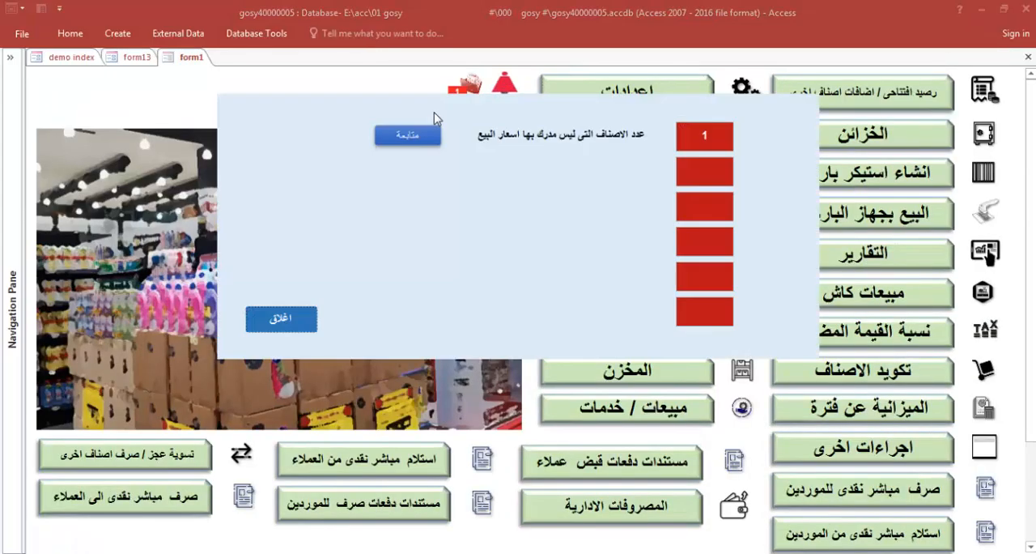
# Set the selling price of the item شنطة to 6 in the pending price list and close the list
pyautogui.click(417, 131)
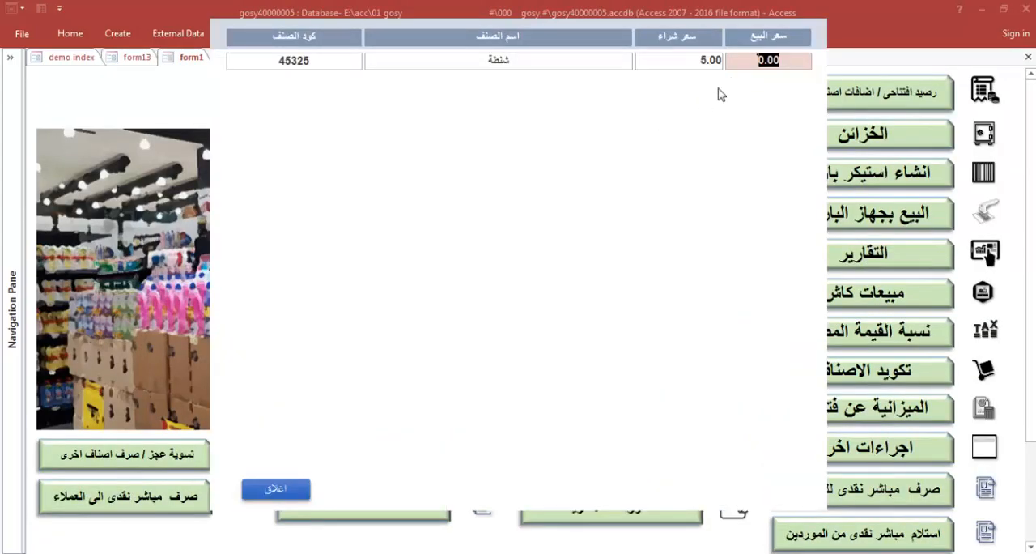
pyautogui.write('6')
pyautogui.click(276, 488)
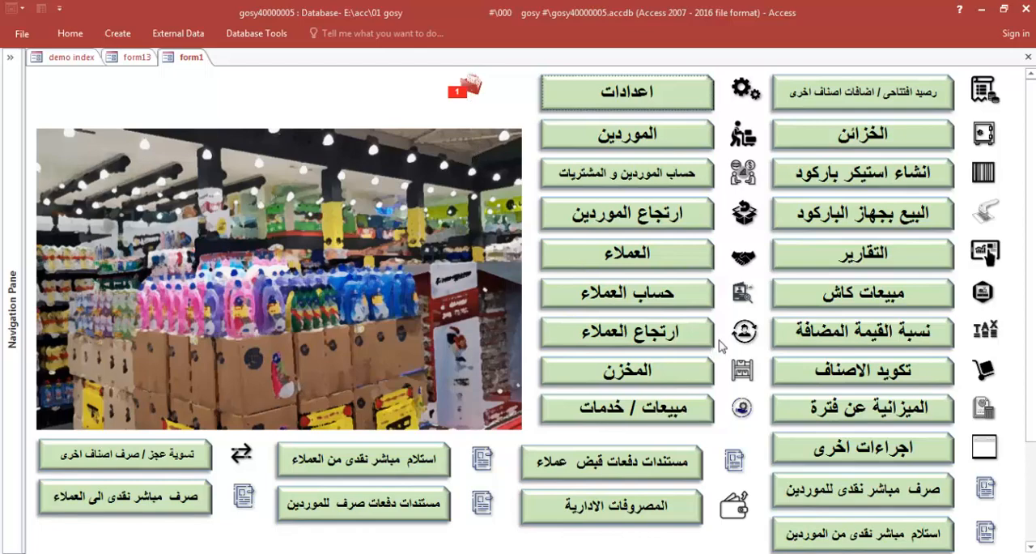
# Start a cash sale (مبيعات كاش) and choose جمهور as the customer
pyautogui.scroll(-3, 839, 396)
pyautogui.scroll(3, 841, 398)
pyautogui.click(861, 294)
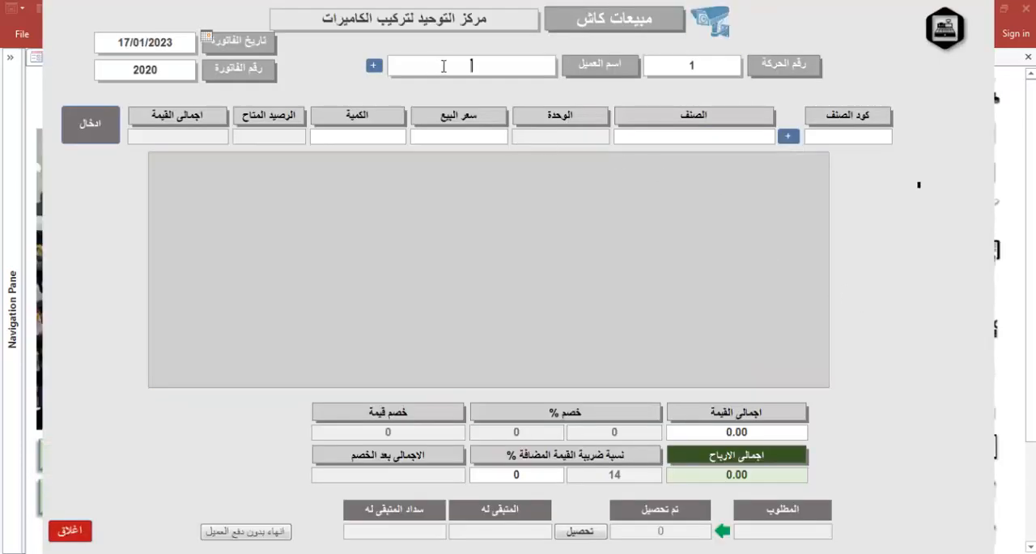
pyautogui.click(393, 67)
pyautogui.click(426, 100)
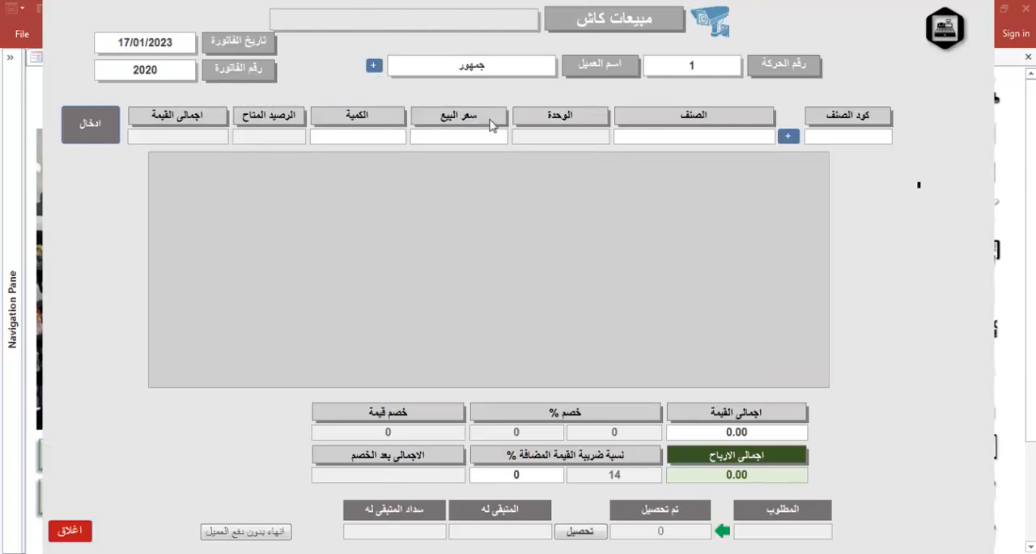
# Add one شنطة to the cash sale and finish the invoice without customer payment (انهاء بدون دفع العميل)
pyautogui.click(663, 136)
pyautogui.write('شن')
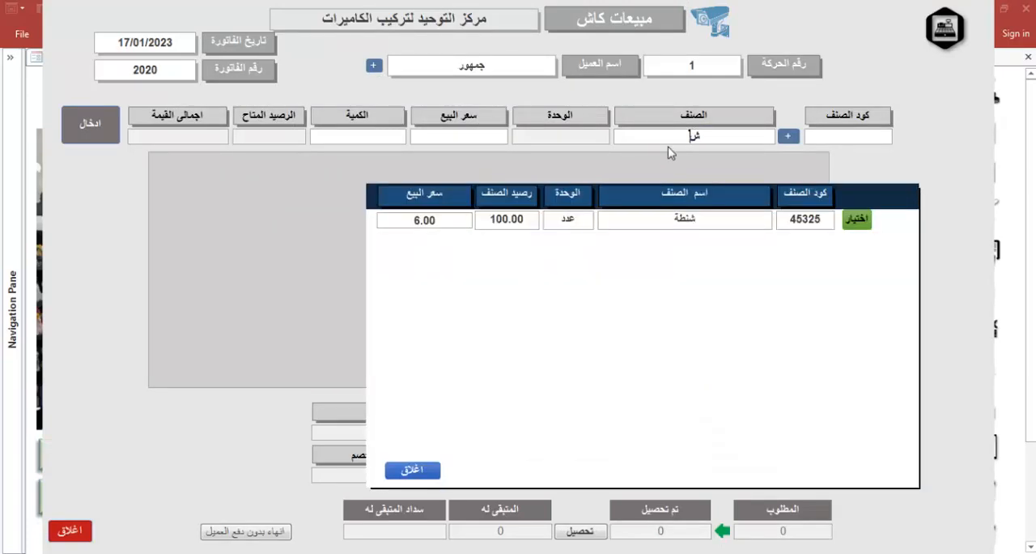
pyautogui.click(849, 222)
pyautogui.write('1')
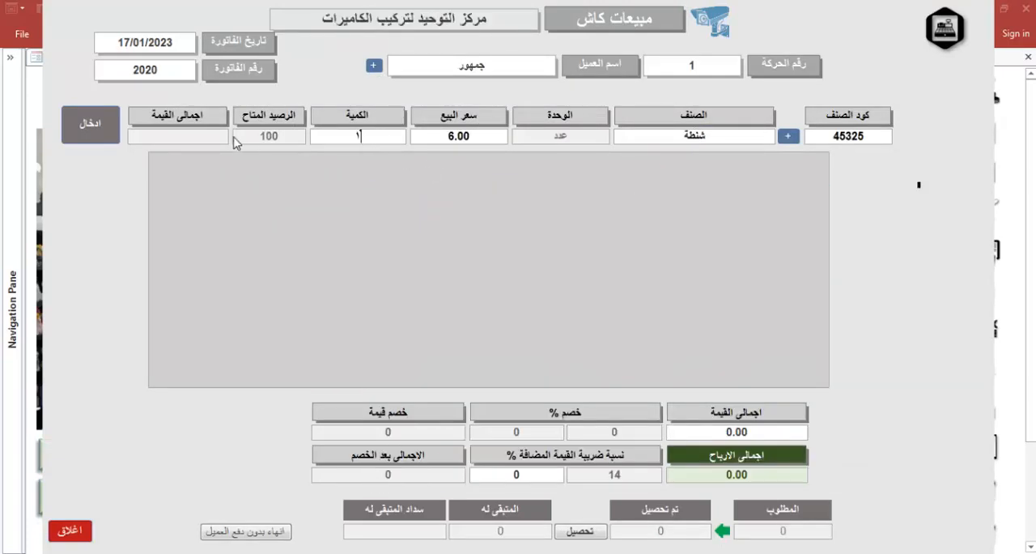
pyautogui.click(93, 123)
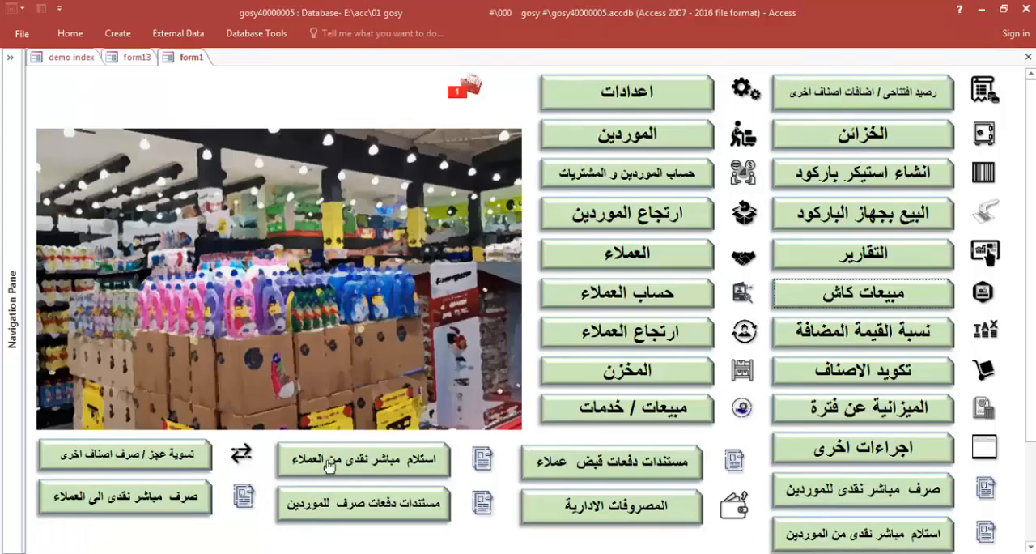
pyautogui.click(262, 534)
# Examine the new cash sale record in Table5, comparing its RT and kof fields with the purchase records, and close the table
pyautogui.click(5, 63)
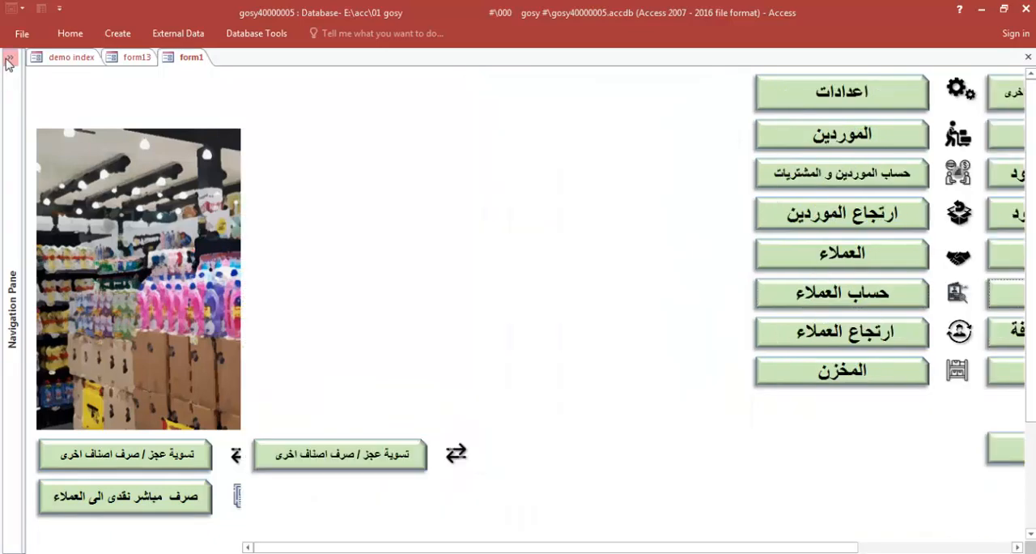
pyautogui.doubleClick(47, 115)
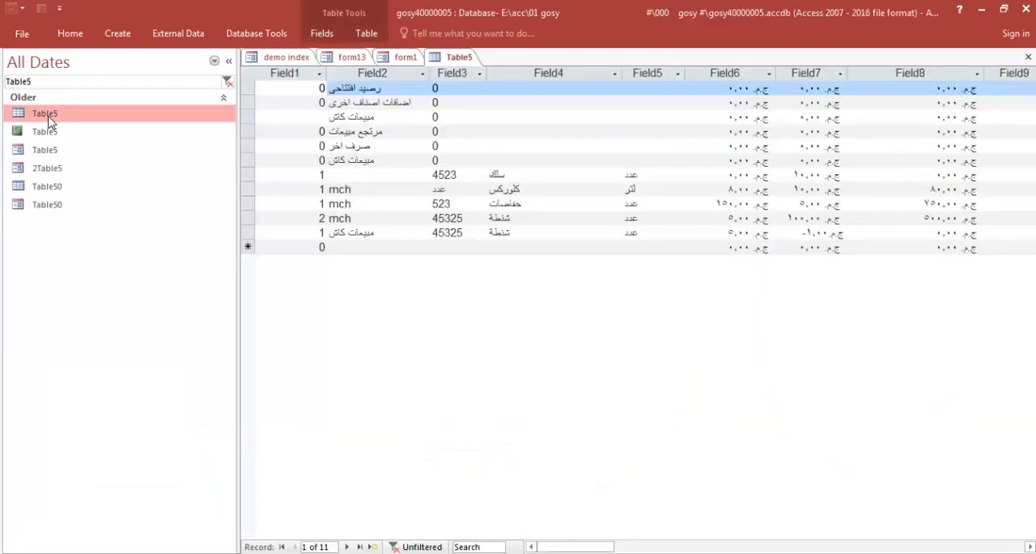
pyautogui.doubleClick(358, 232)
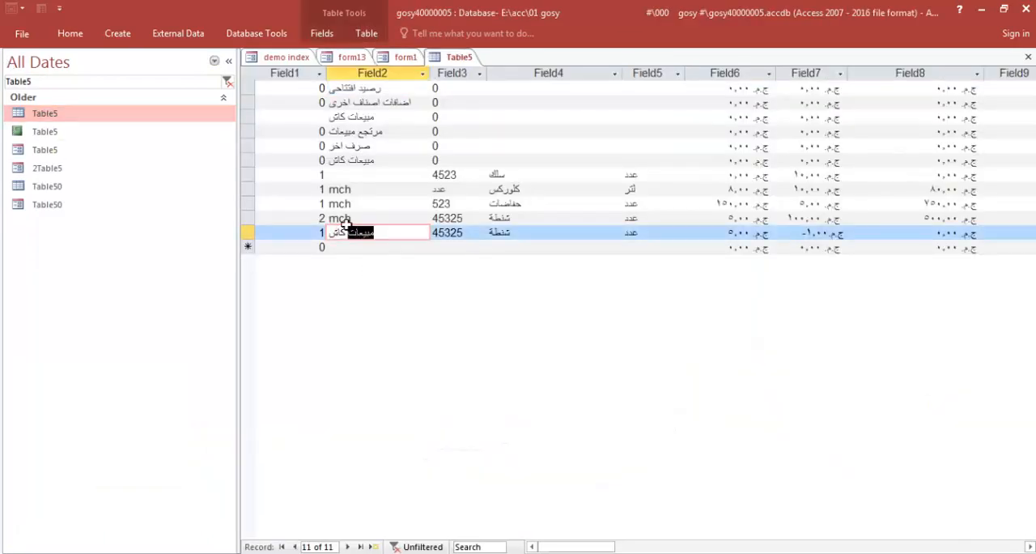
pyautogui.click(348, 232)
pyautogui.click(229, 61)
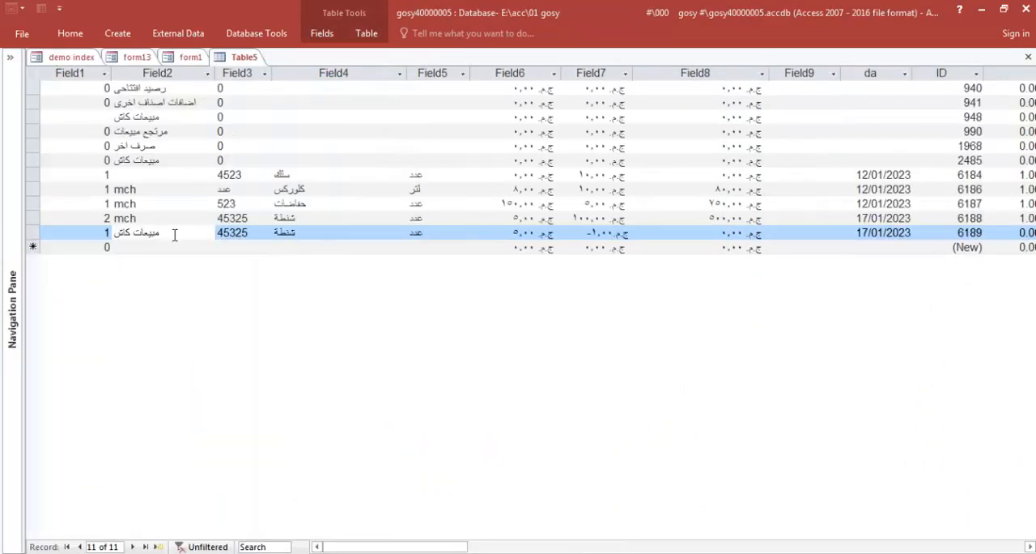
pyautogui.moveTo(29, 232); pyautogui.dragTo(31, 193)
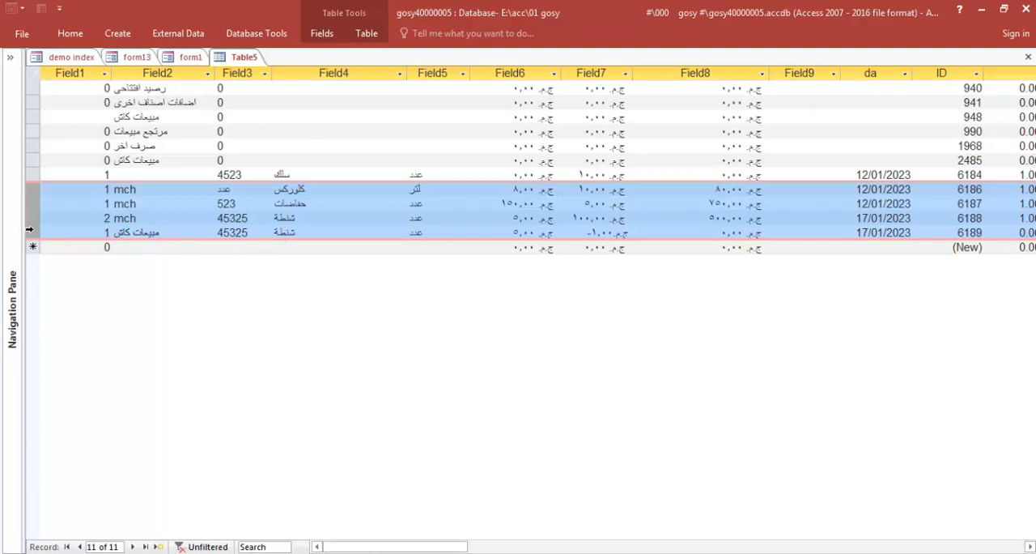
pyautogui.moveTo(398, 546); pyautogui.dragTo(557, 551)
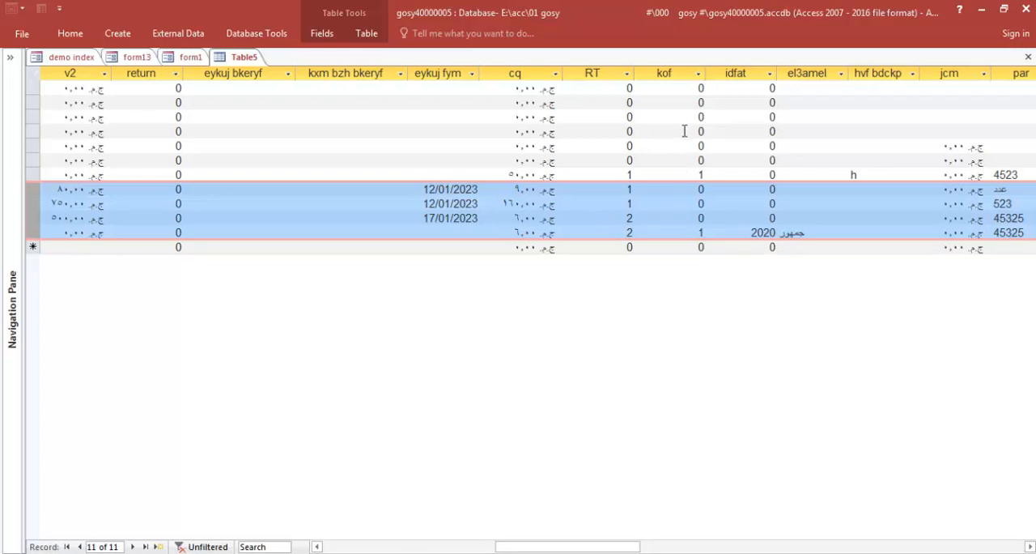
pyautogui.click(674, 231)
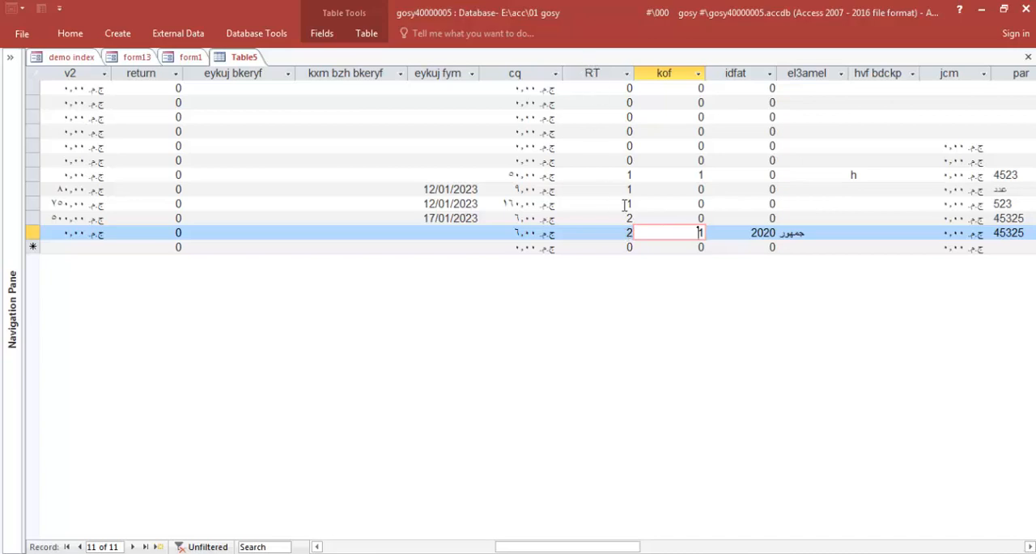
pyautogui.click(626, 233)
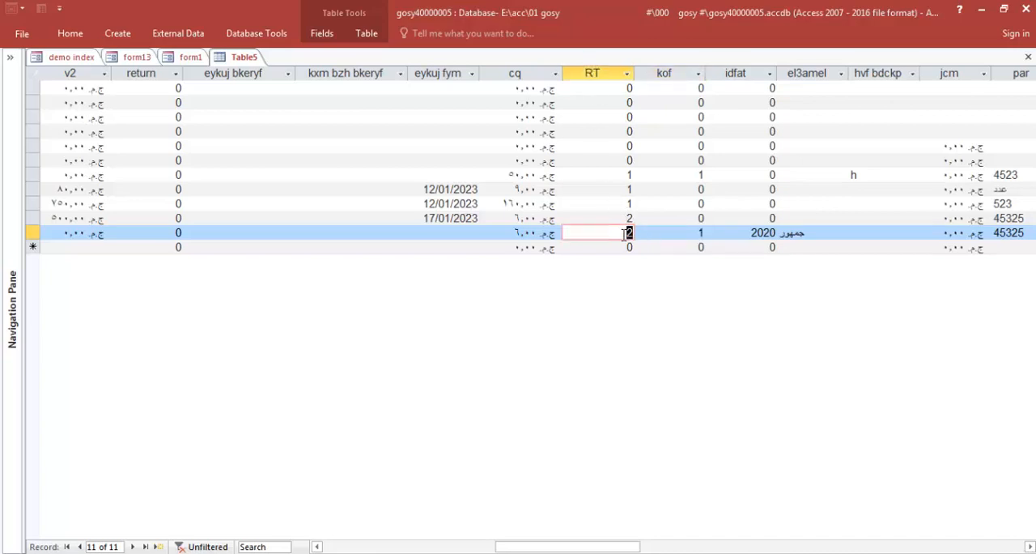
pyautogui.click(1028, 57)
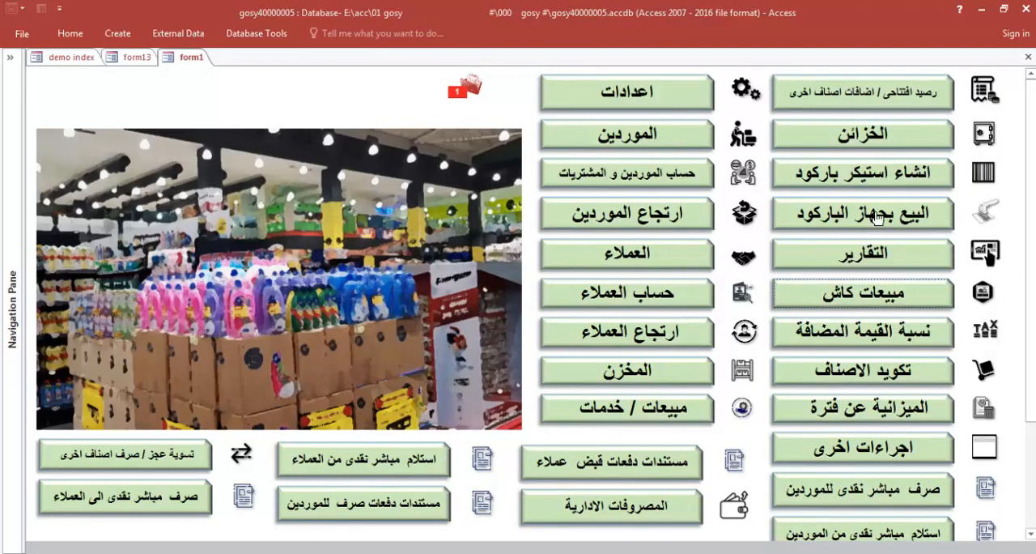
# Start another cash sale (مبيعات كاش) for the customer جمهور and enter one حفاضات at 160.00
pyautogui.click(839, 296)
pyautogui.click(499, 67)
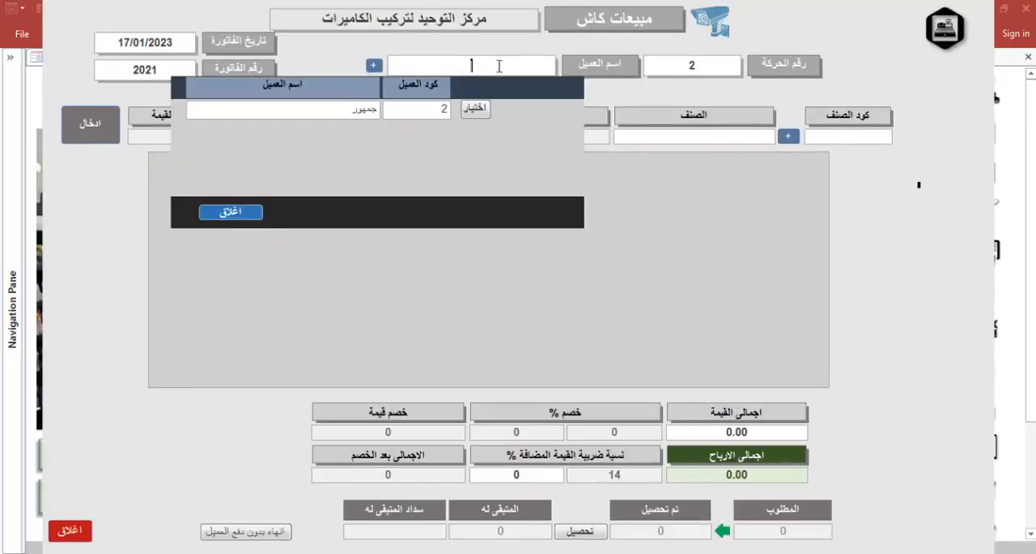
pyautogui.click(477, 108)
pyautogui.click(640, 139)
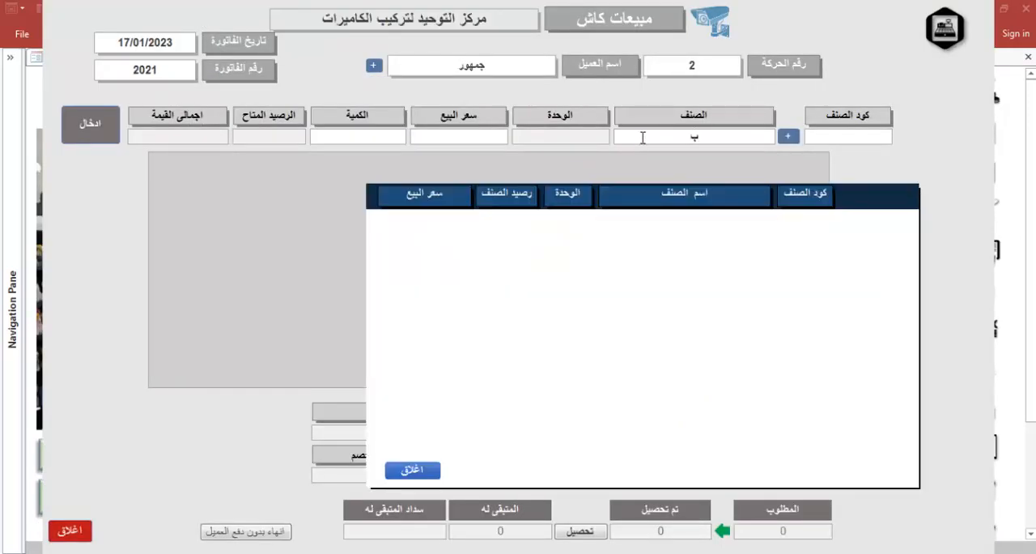
pyautogui.click(834, 243)
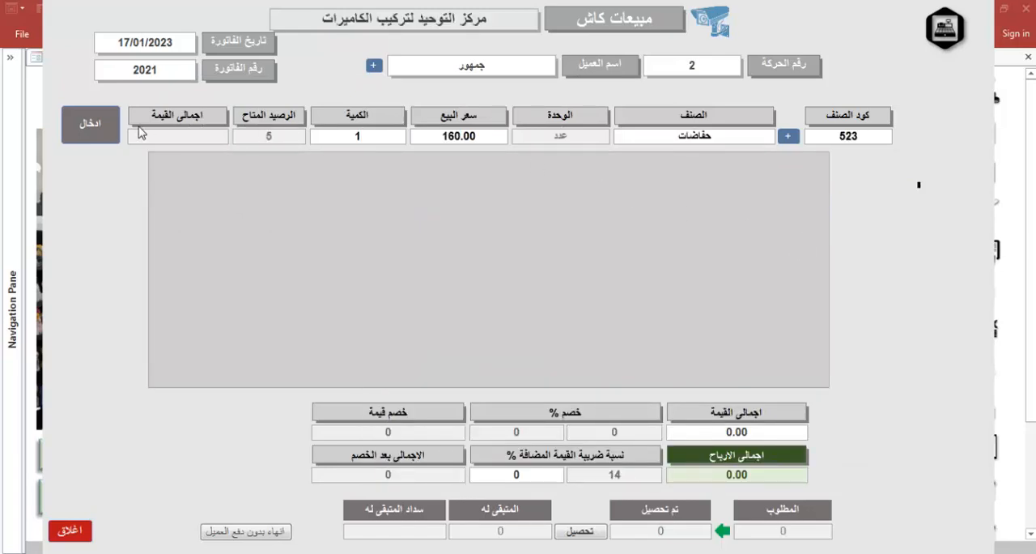
pyautogui.click(84, 128)
# Add one شنطة at 6.00 to the cash sale and finish it without customer payment (انهاء بدون دفع العميل)
pyautogui.click(694, 138)
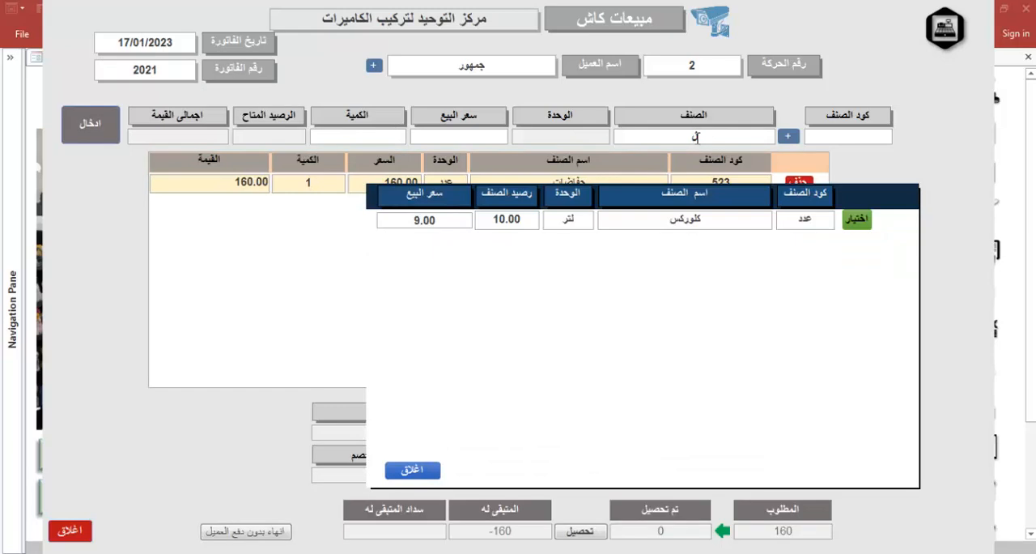
pyautogui.click(856, 219)
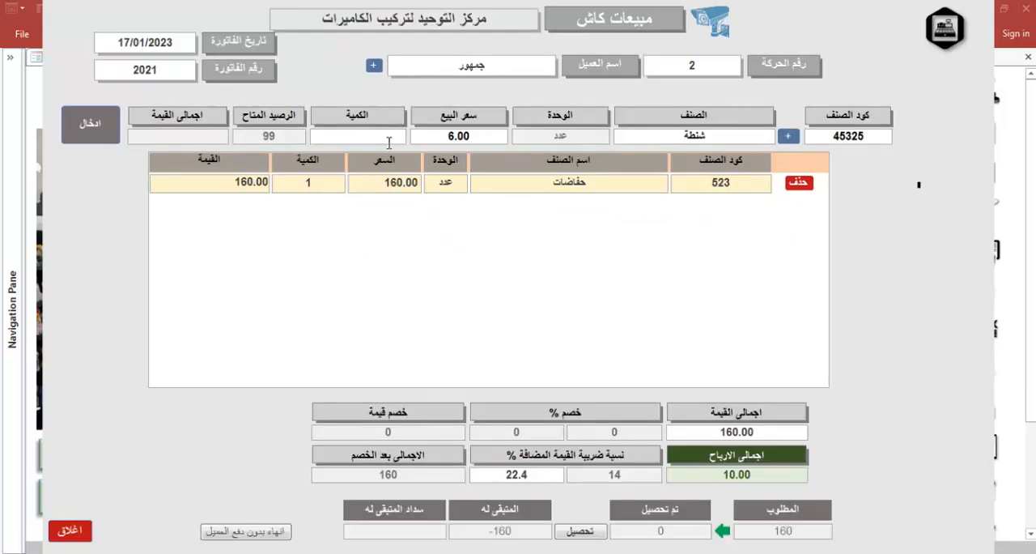
pyautogui.write('1')
pyautogui.click(91, 123)
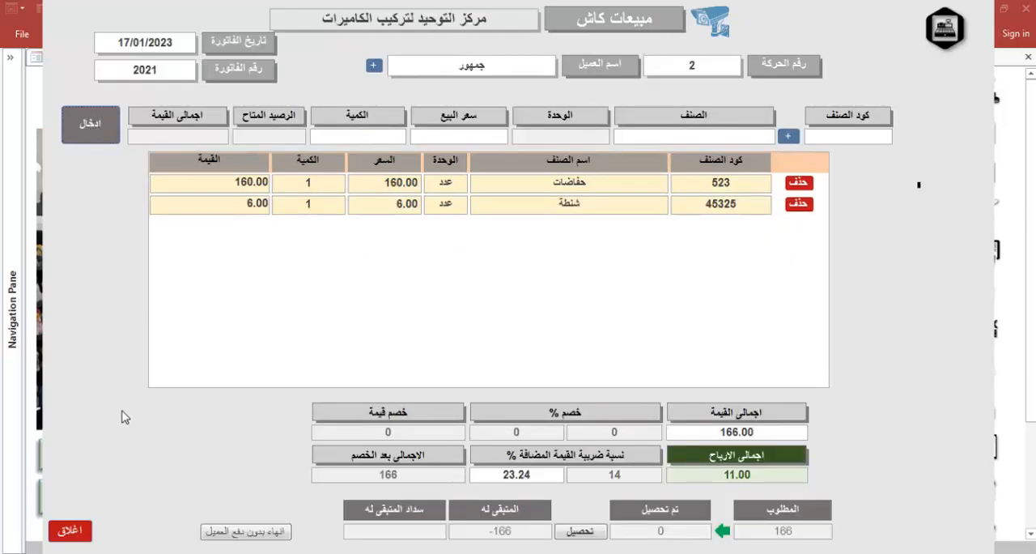
pyautogui.click(242, 532)
# Open Table50 and Table5, and examine the RT, kof and idfat fields of the latest two-item cash sale in Table5
pyautogui.click(10, 62)
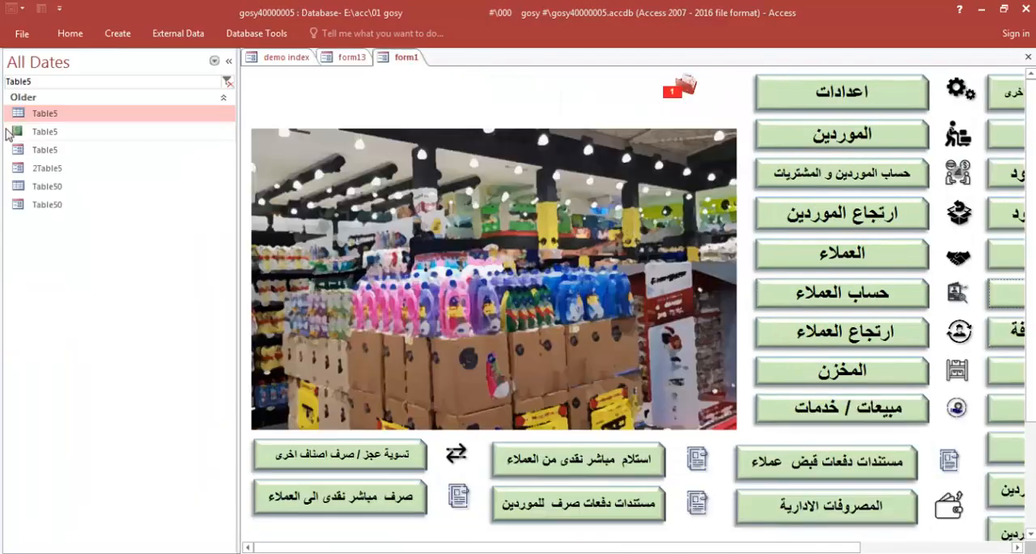
pyautogui.doubleClick(33, 186)
pyautogui.doubleClick(40, 118)
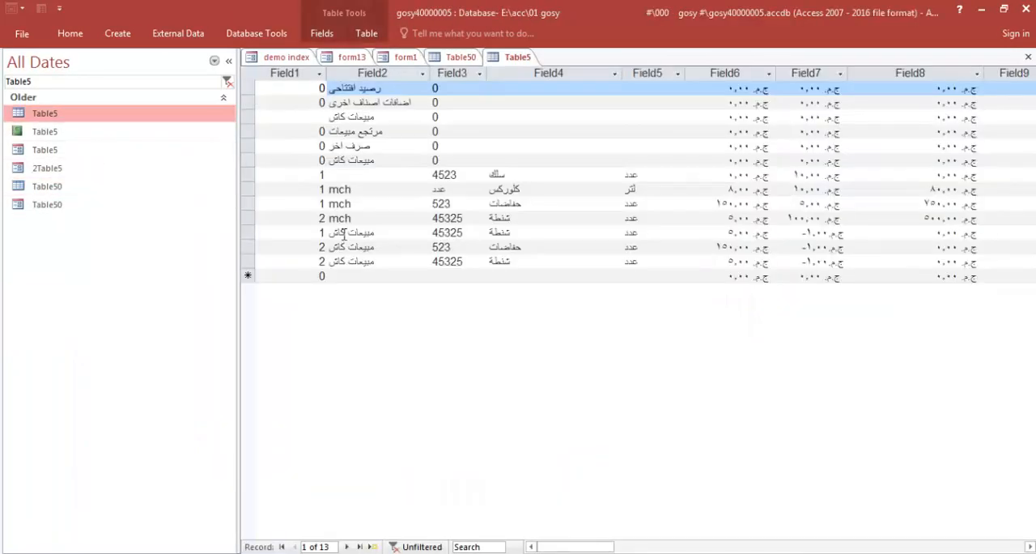
pyautogui.click(502, 252)
pyautogui.click(503, 256)
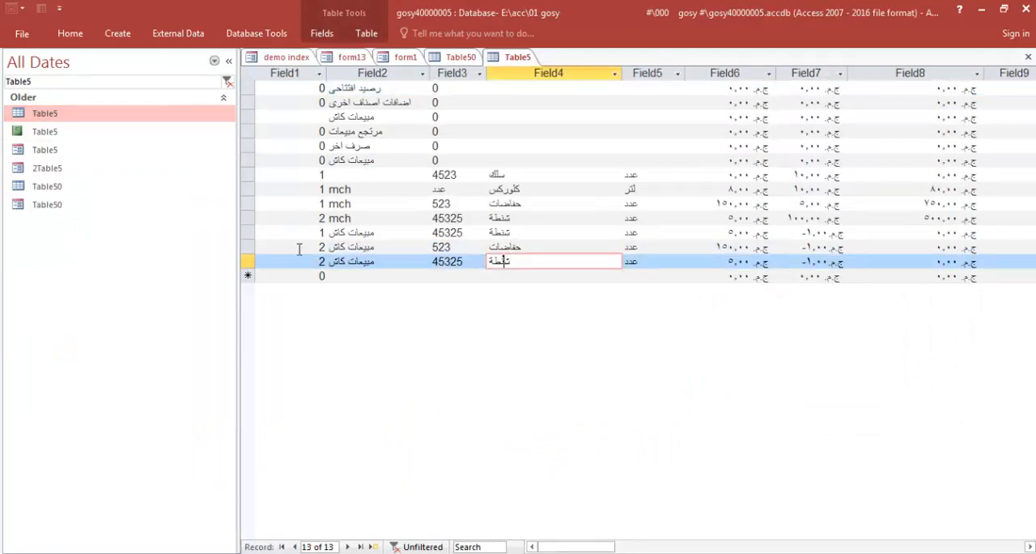
pyautogui.moveTo(246, 246); pyautogui.dragTo(247, 260)
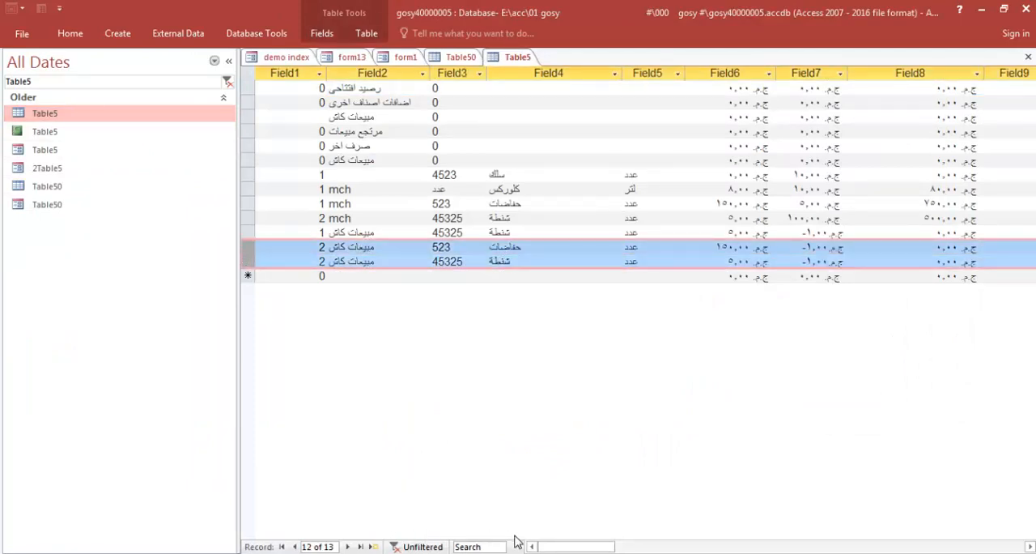
pyautogui.moveTo(557, 546); pyautogui.dragTo(684, 550)
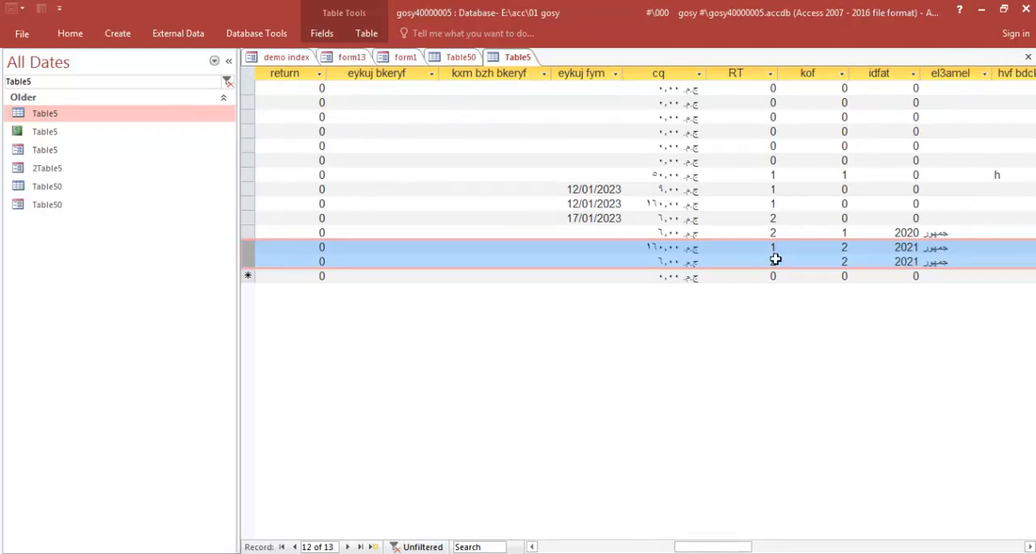
pyautogui.moveTo(724, 547); pyautogui.dragTo(511, 545)
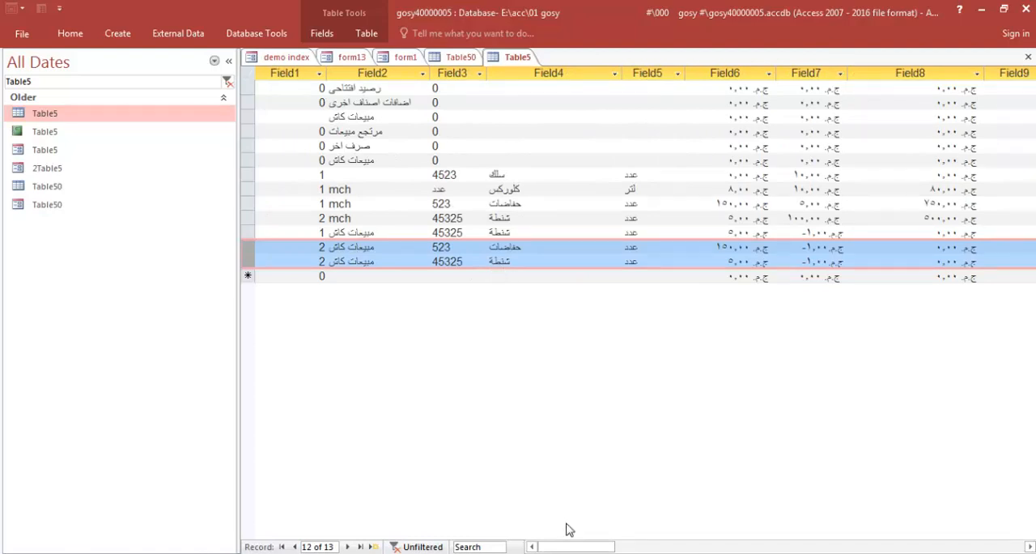
pyautogui.moveTo(576, 549); pyautogui.dragTo(724, 550)
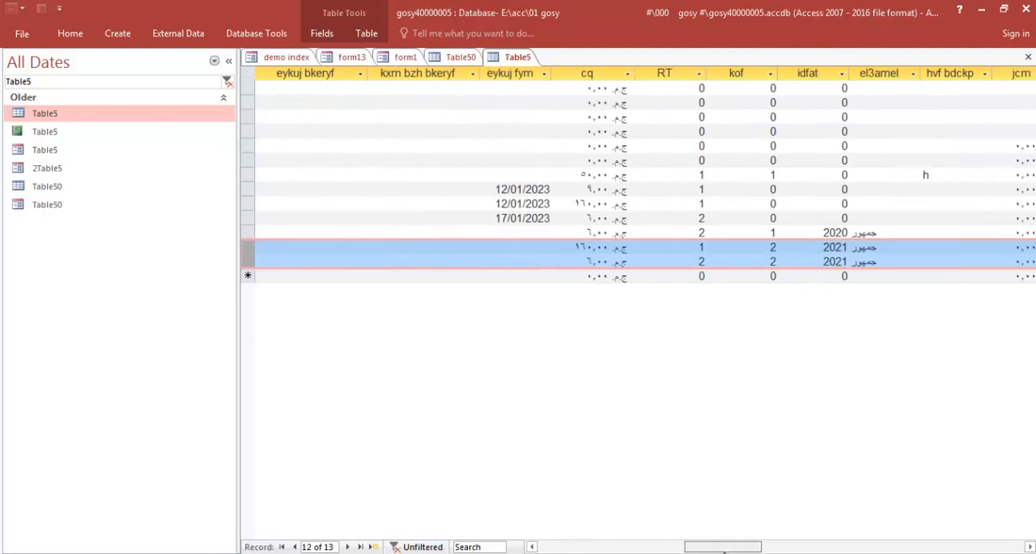